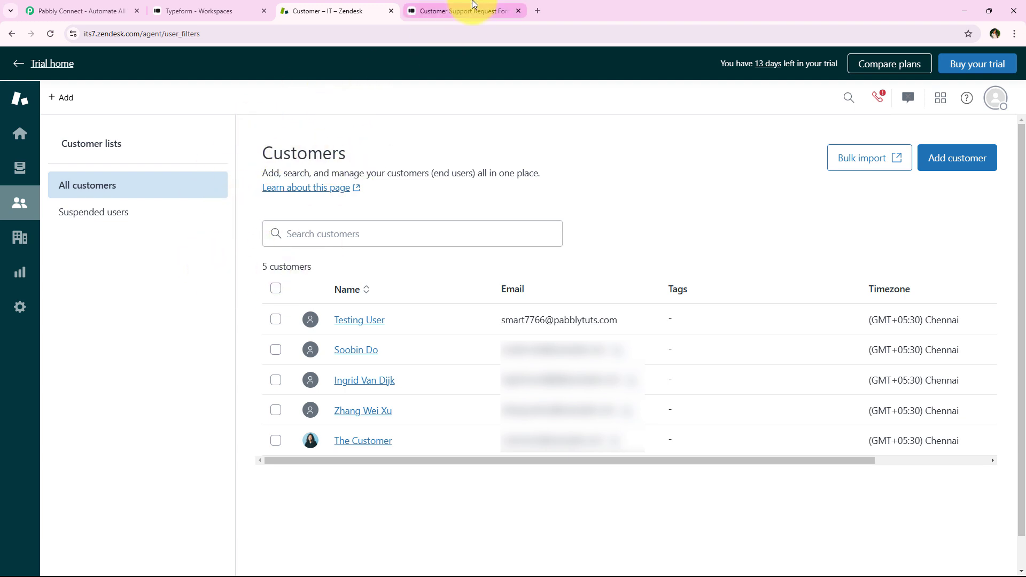
Switch to the Typeform customer support request form, go through its pre-filled answers and submit the response
click(451, 13)
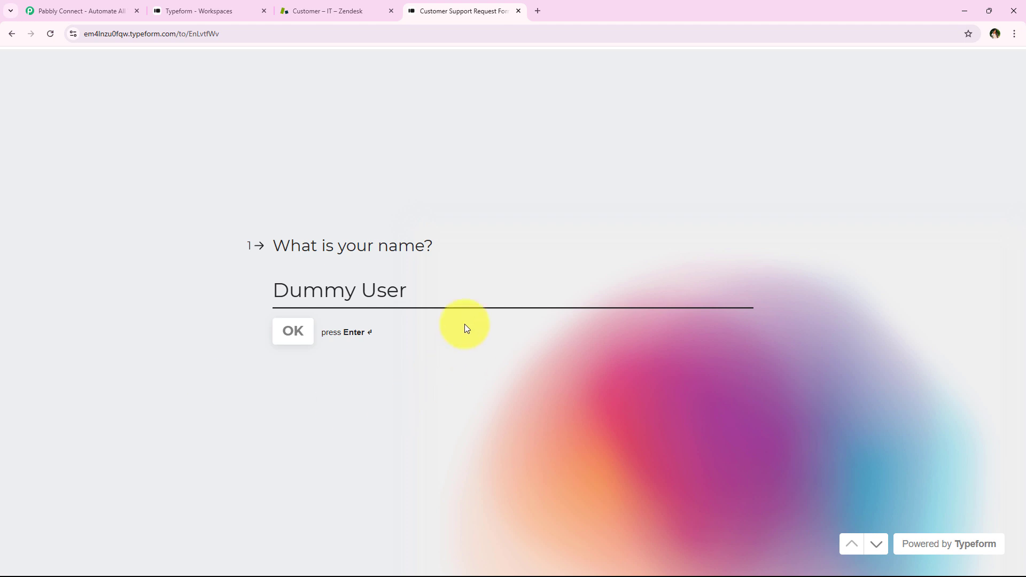
click(875, 542)
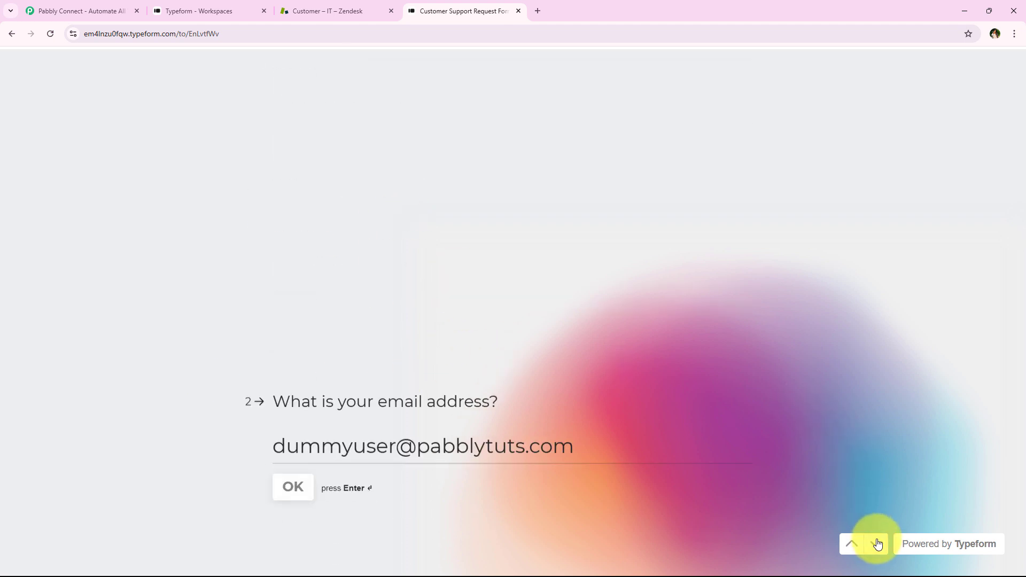
click(877, 543)
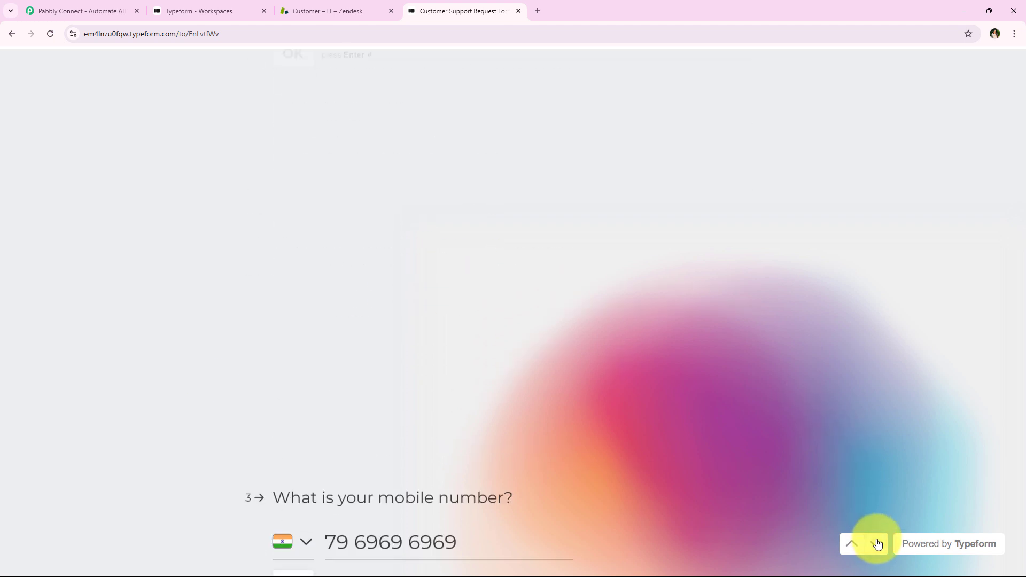
click(877, 544)
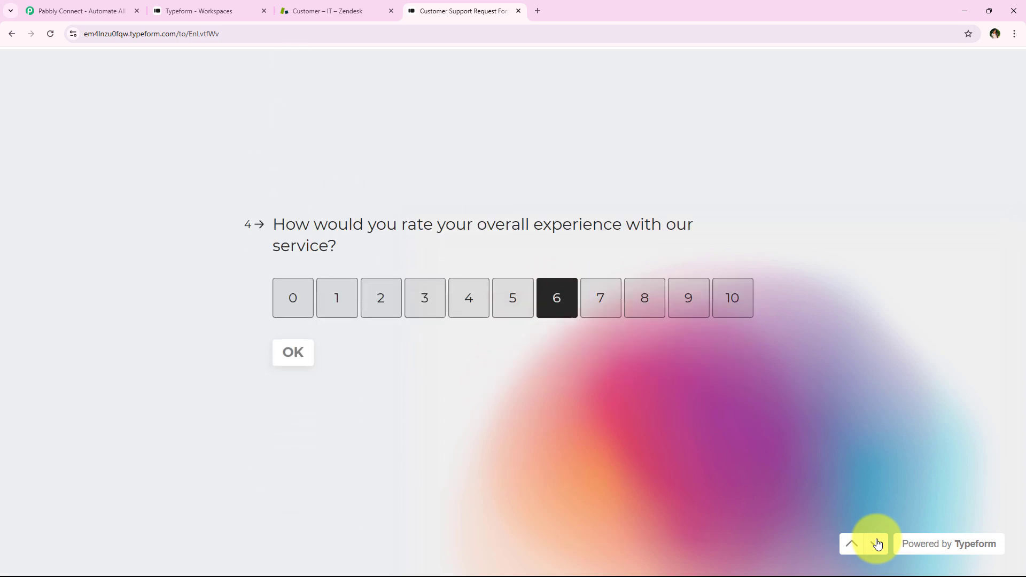
click(877, 544)
click(877, 544)
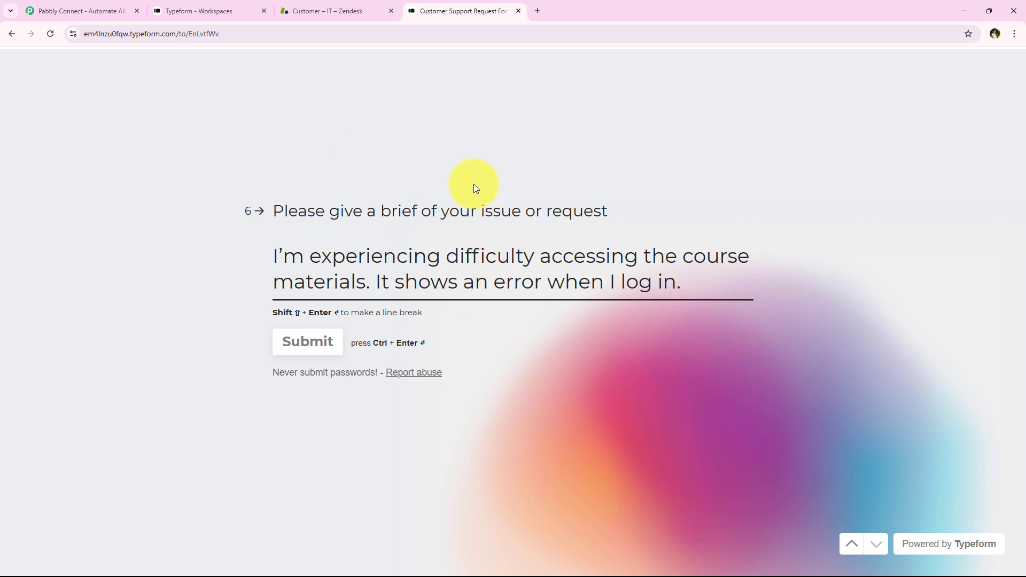
click(328, 357)
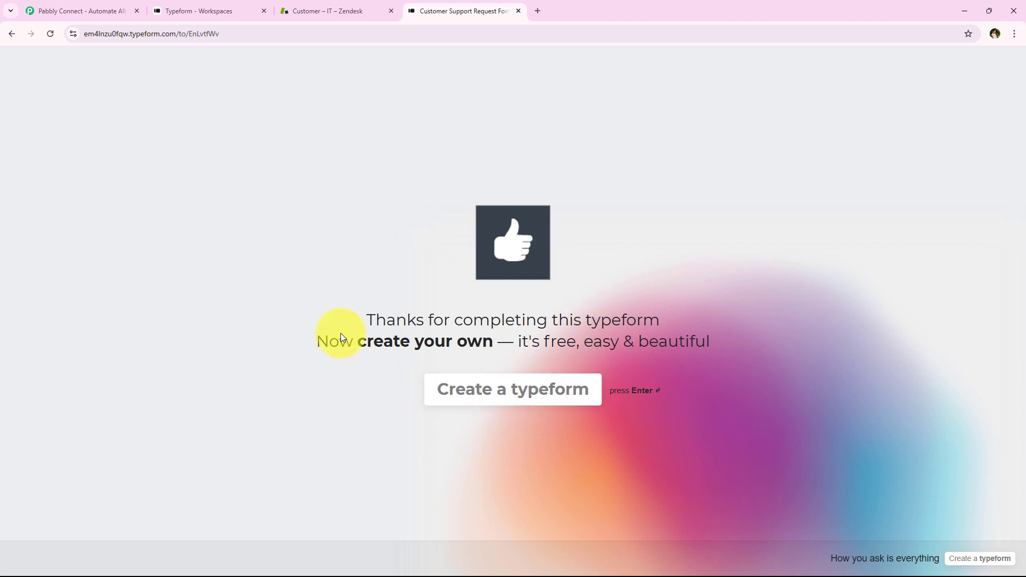
Switch to Zendesk and reload the customer list to check for the customer from the form submission
click(278, 6)
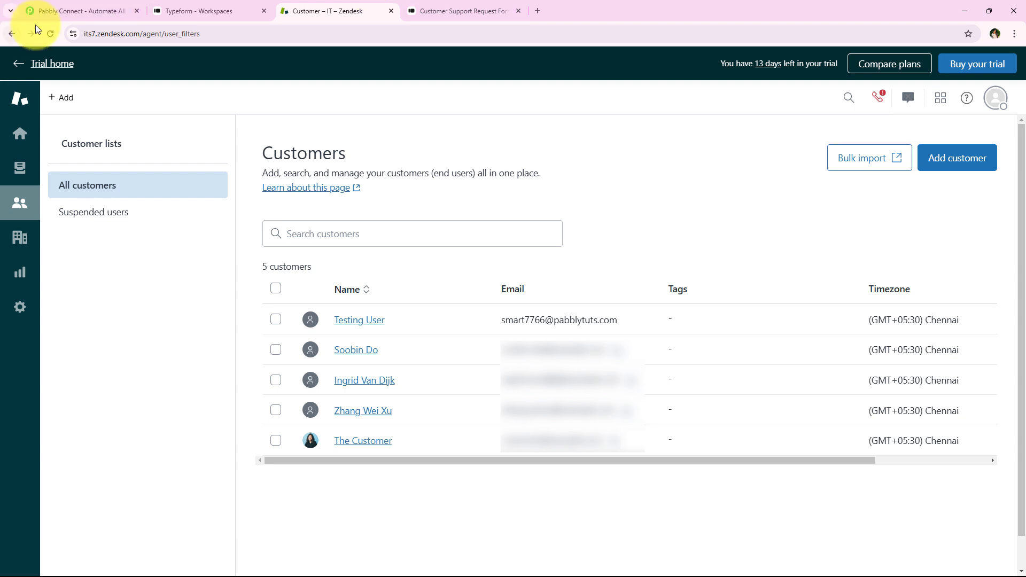
click(51, 33)
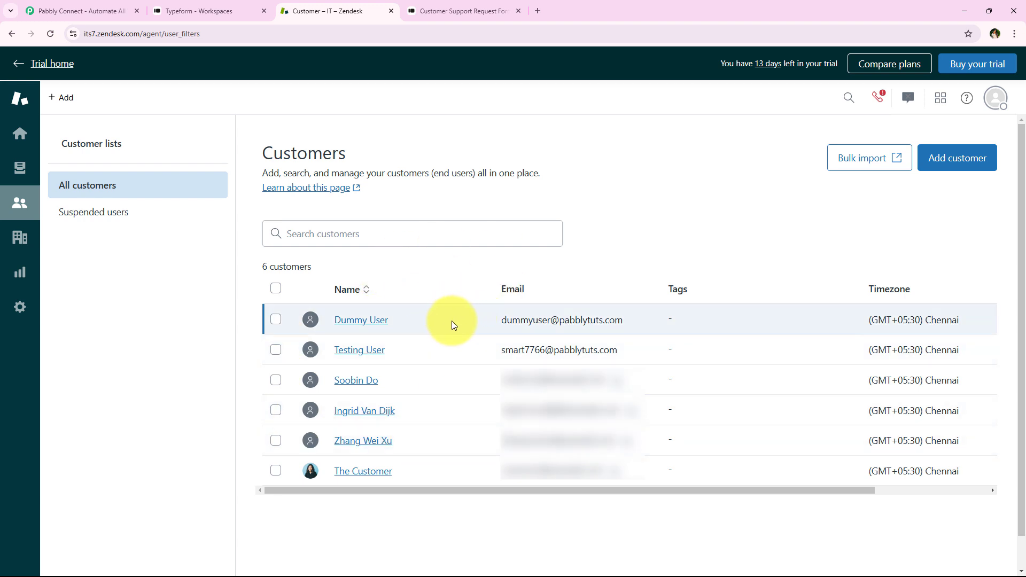
Switch to the Pabbly Connect website, dismiss the limited-time offer popup and sign in
click(101, 10)
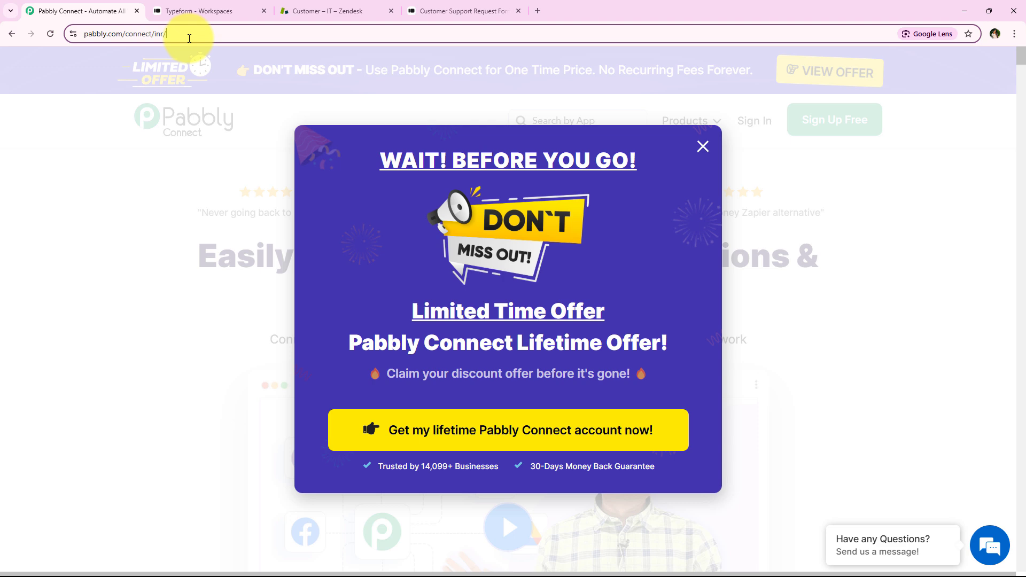
click(190, 33)
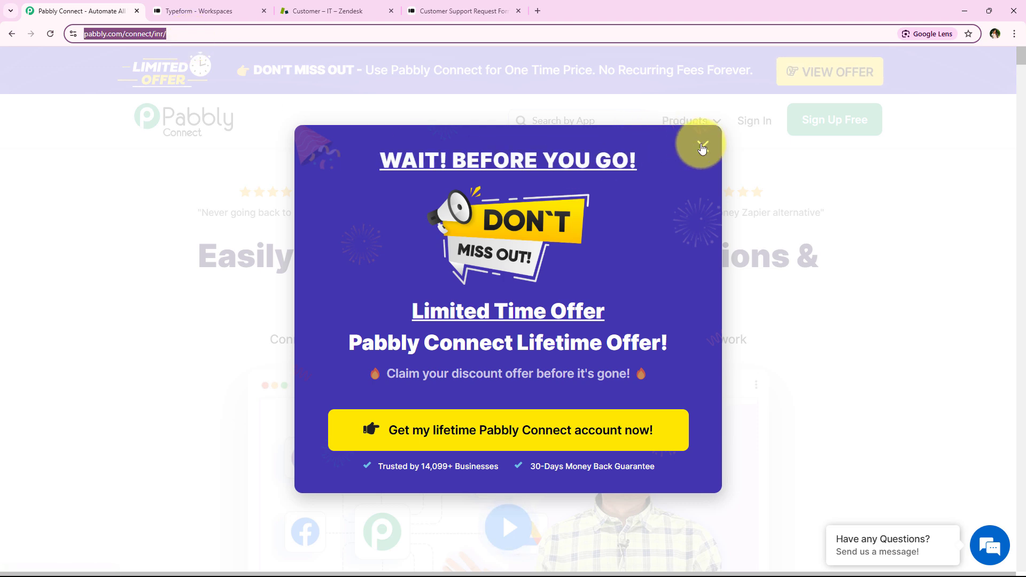
click(702, 148)
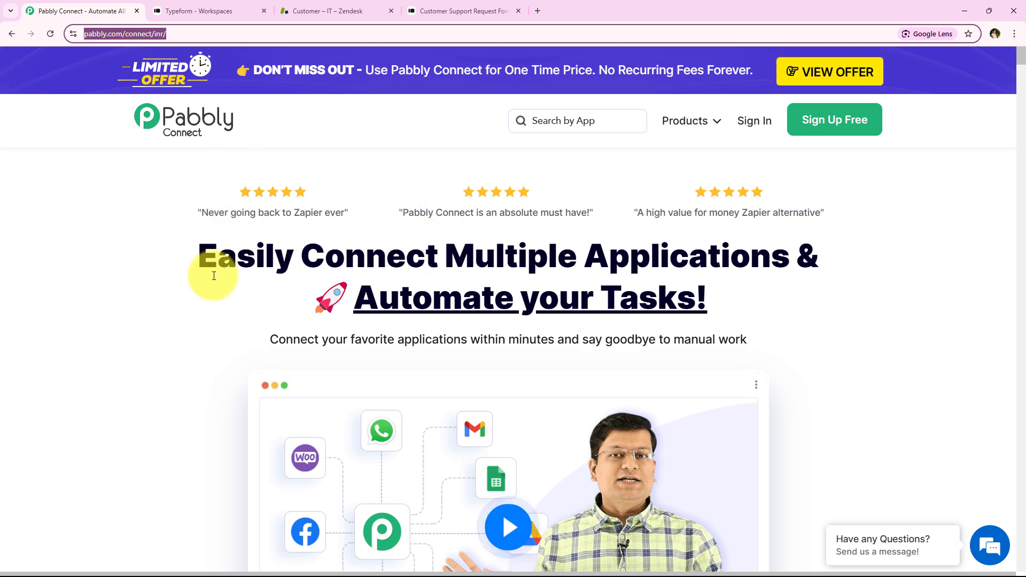
click(741, 120)
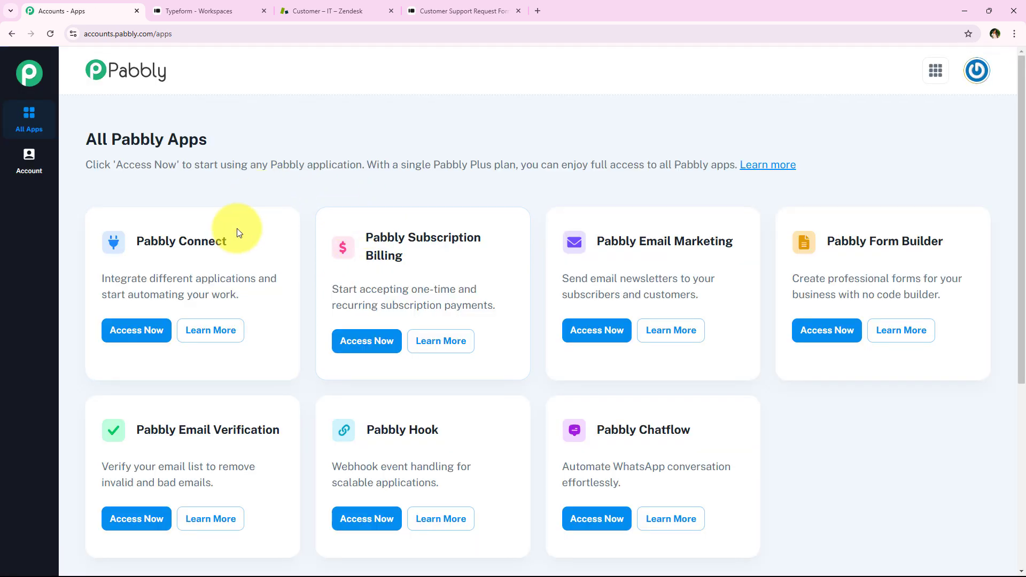
Access the Pabbly Connect application from the All Pabbly Apps page
drag(85, 139, 232, 141)
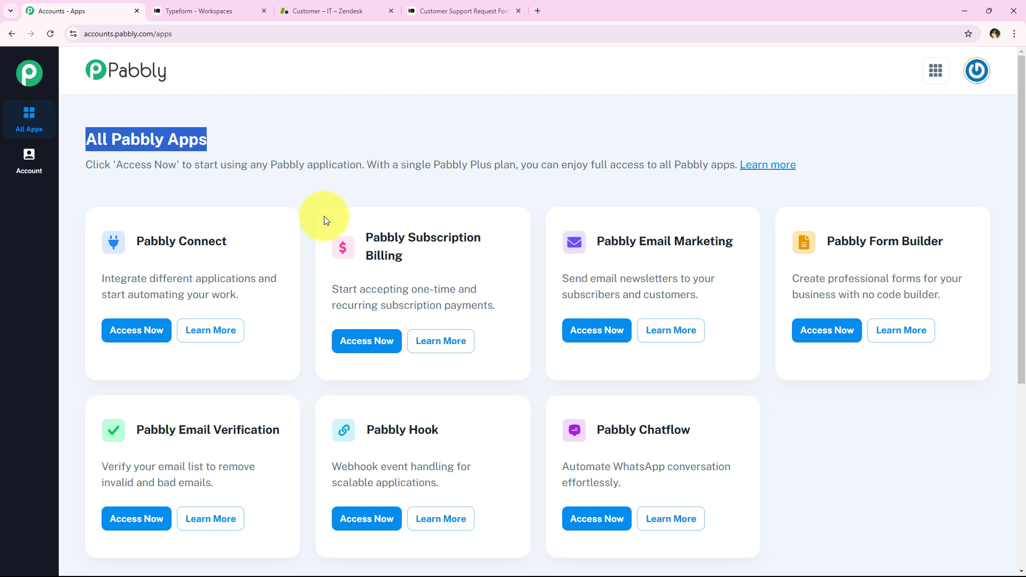
scroll(306, 231, down, 1)
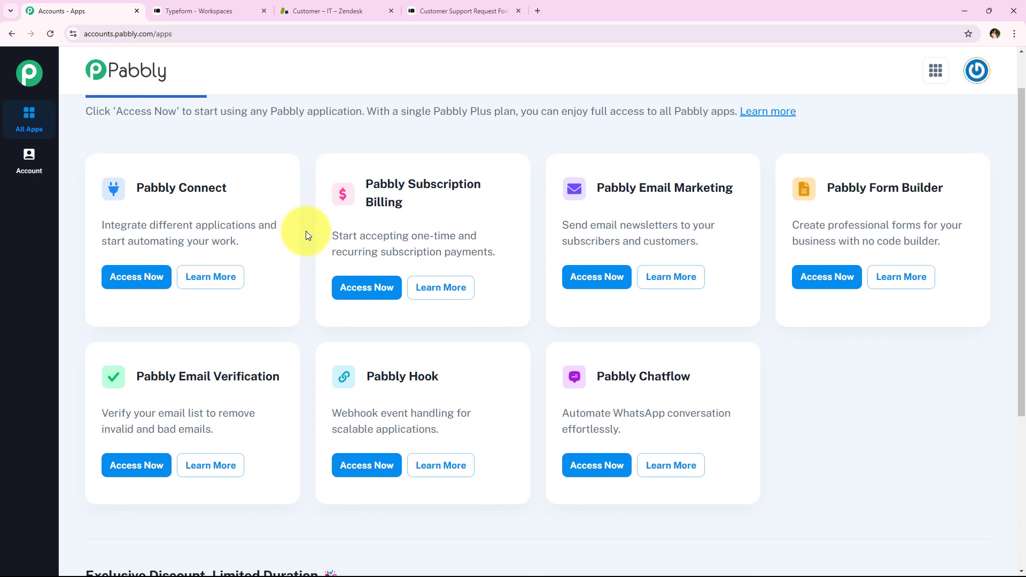
scroll(306, 231, up, 1)
scroll(306, 235, down, 1)
scroll(304, 235, up, 1)
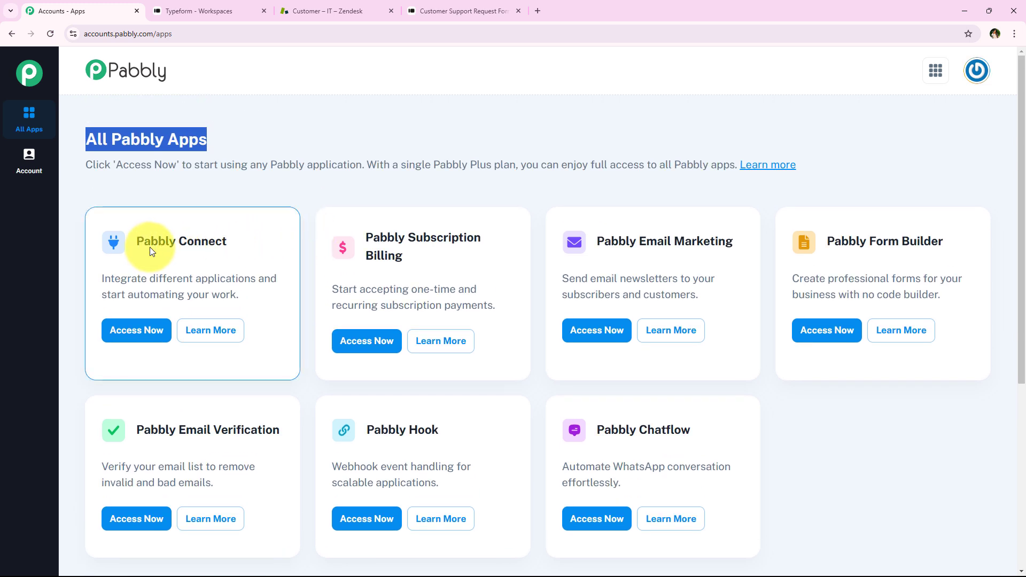
drag(130, 240, 255, 274)
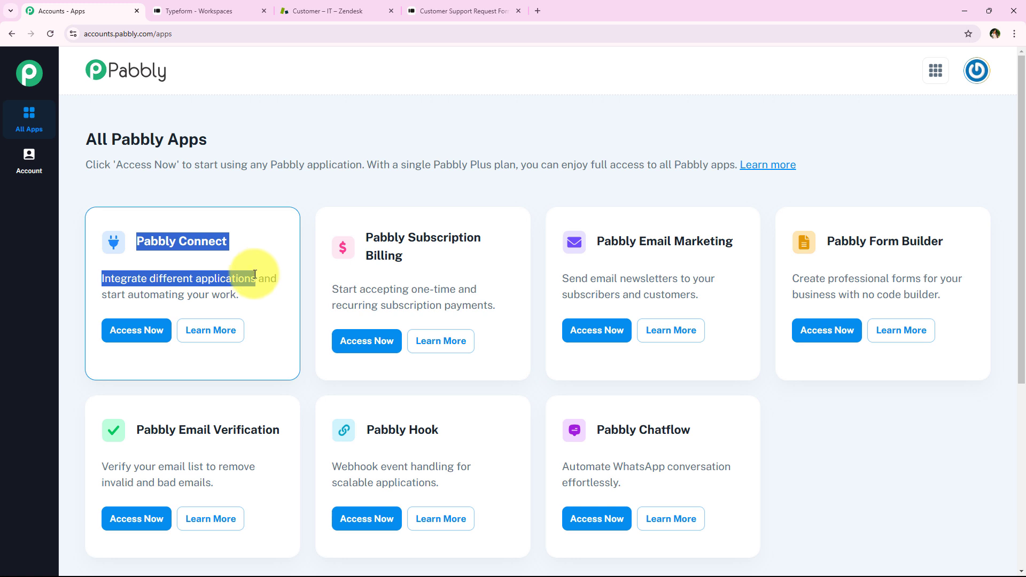
click(140, 331)
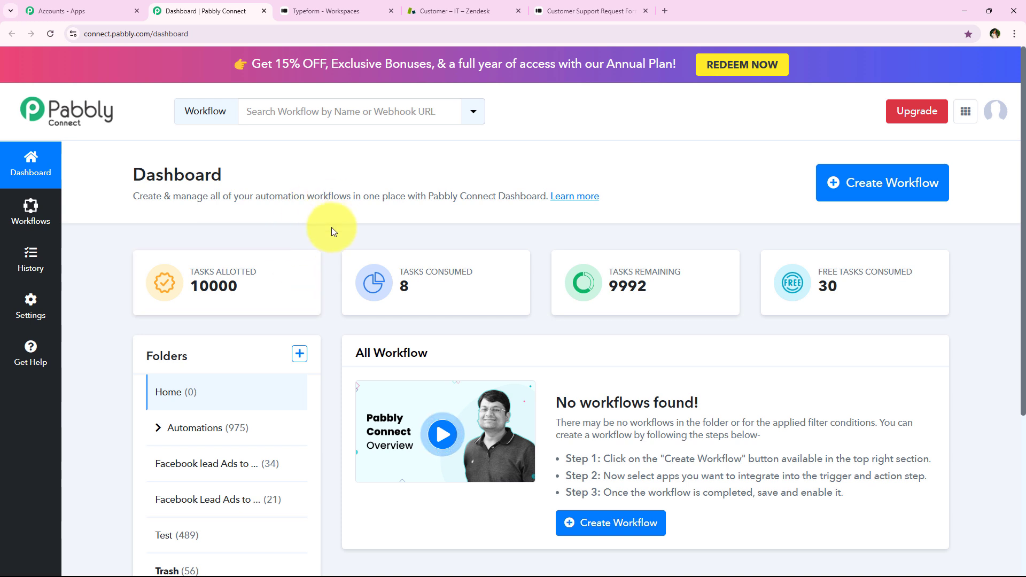
Start creating a new workflow and select Automations as its folder
drag(137, 174, 248, 179)
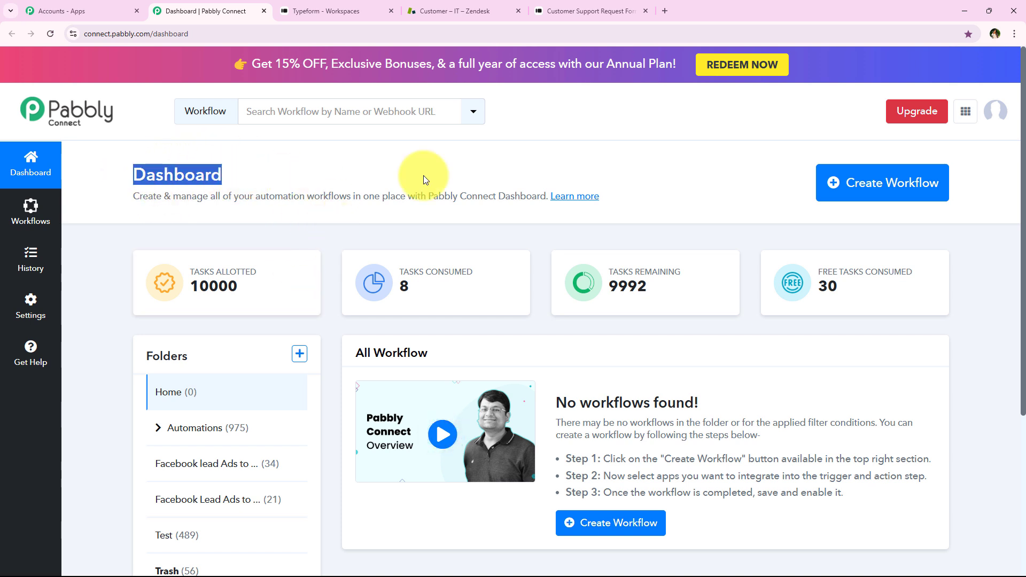
click(870, 201)
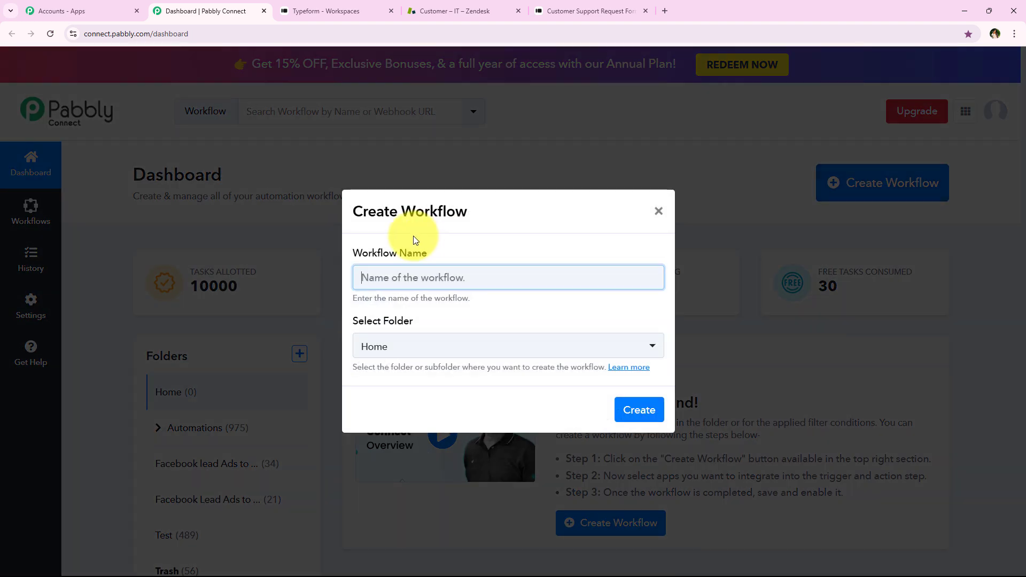
drag(348, 256, 450, 249)
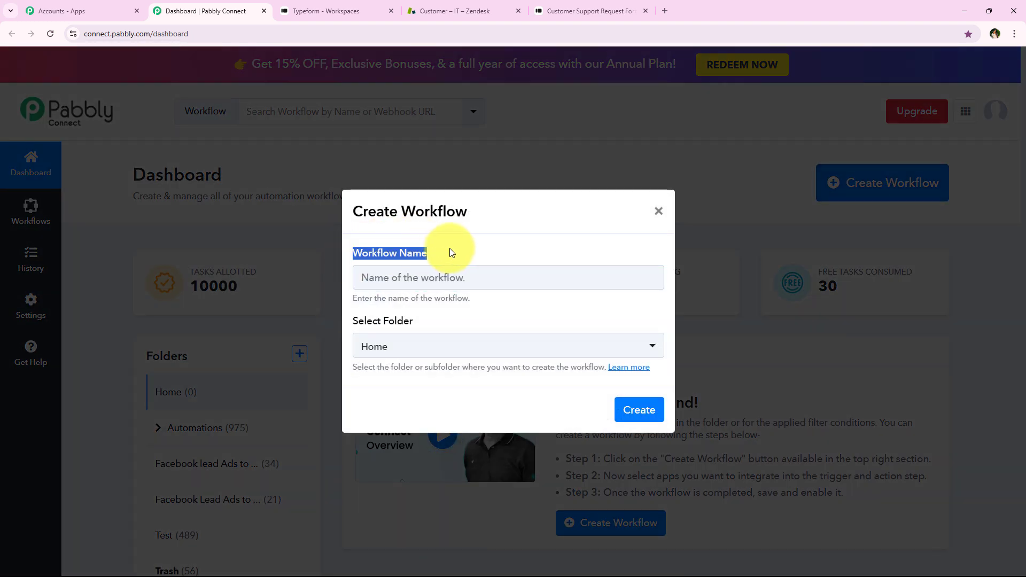
drag(348, 321, 418, 320)
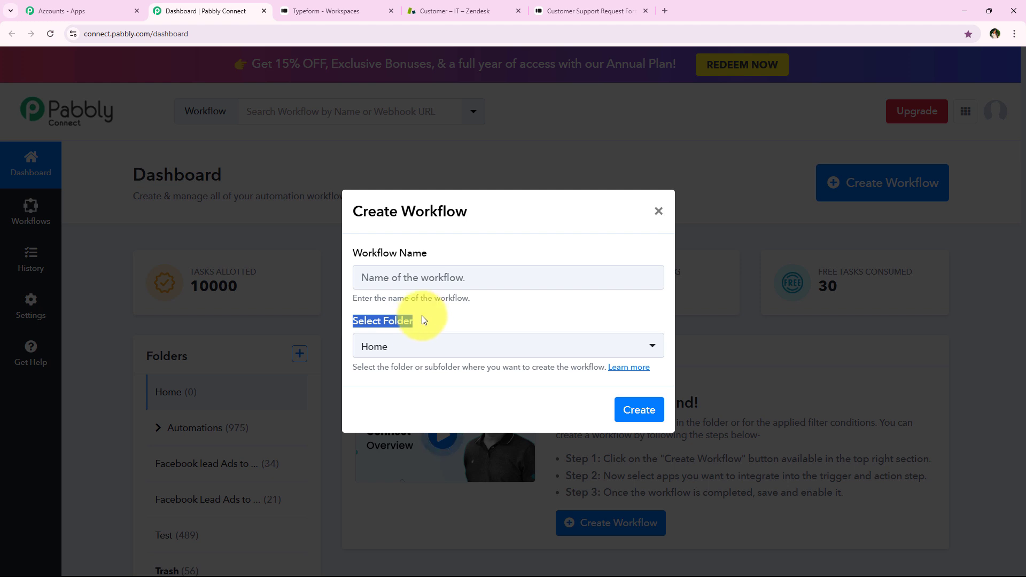
click(419, 345)
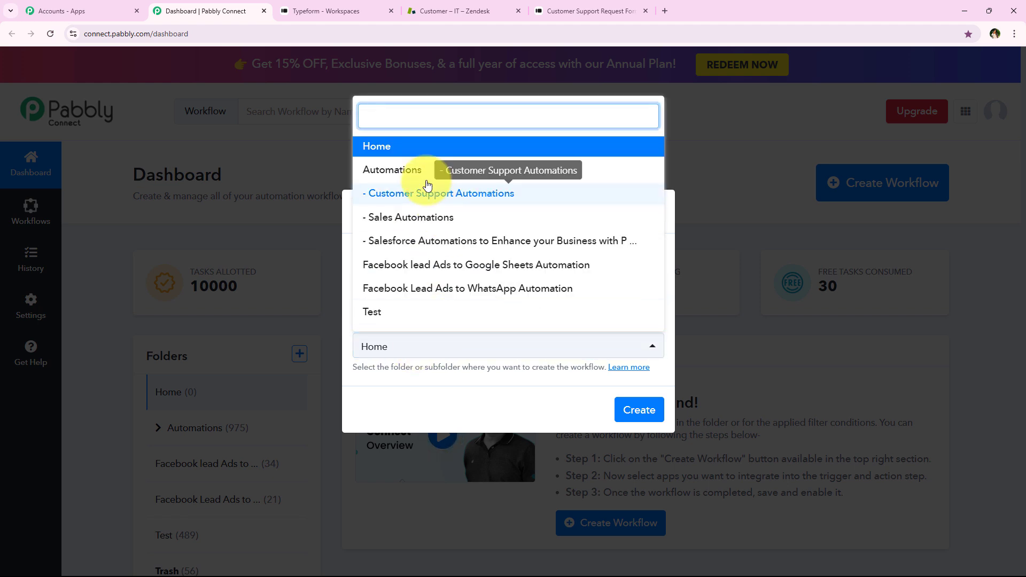
click(528, 172)
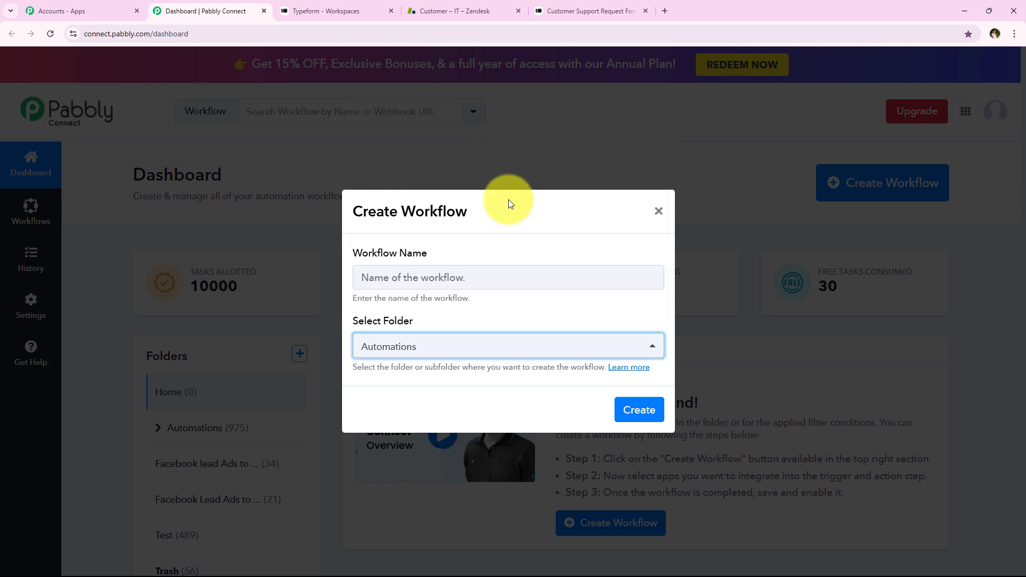
click(499, 210)
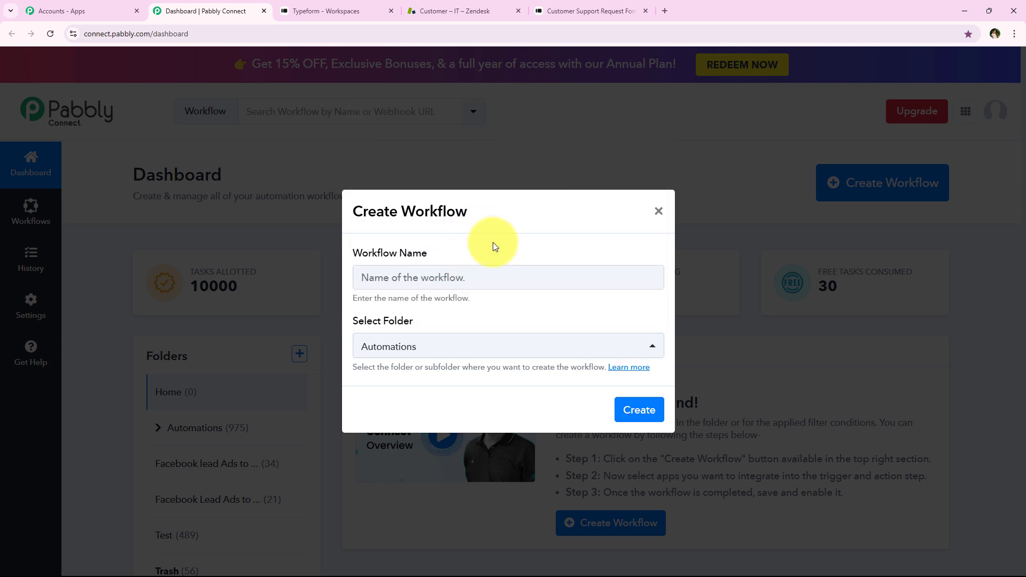
Name the workflow "How to Create Zendesk User on Typeform Submission | Typeform to Zendesk" and create it
key(ctrl+v)
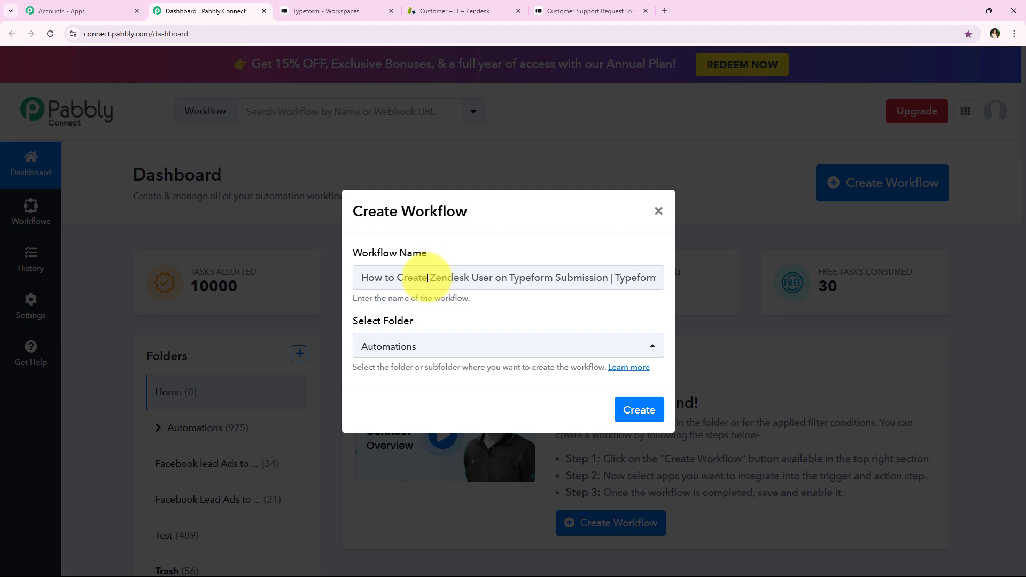
drag(428, 275, 686, 288)
click(648, 285)
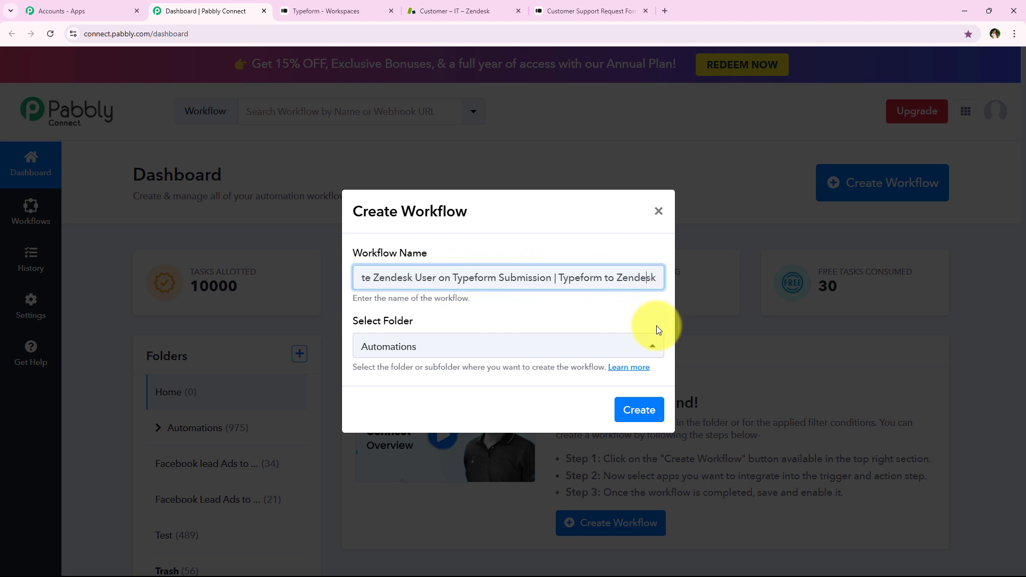
click(641, 412)
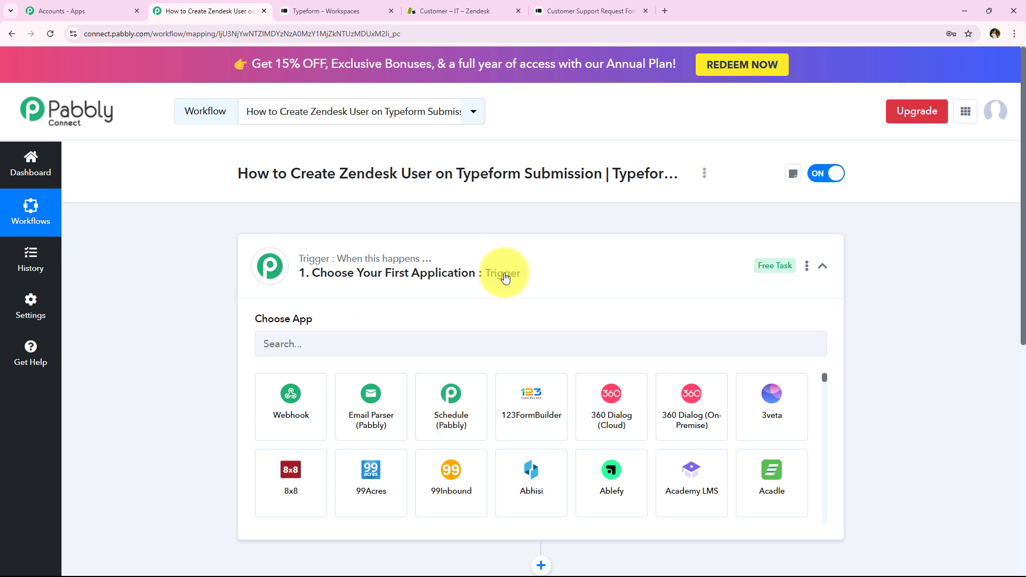
Collapse the trigger section and examine the workflow's trigger and action steps
click(505, 276)
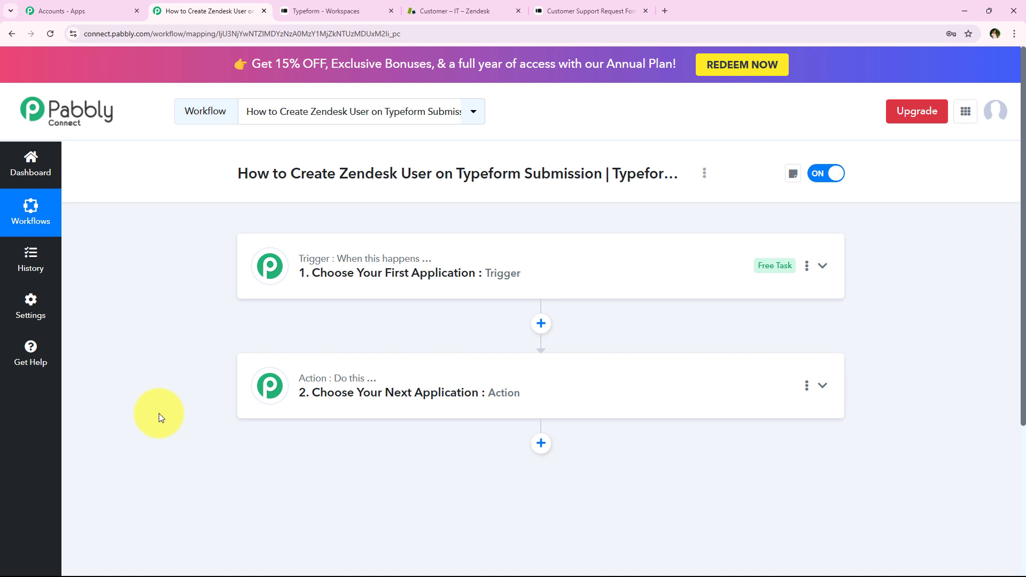
mouse_move(338, 264)
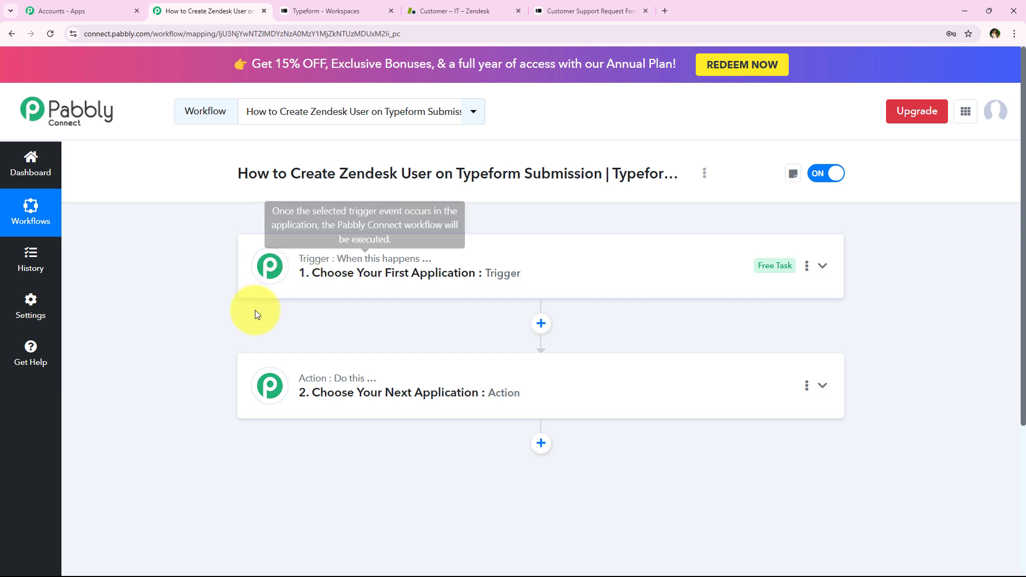
mouse_move(338, 385)
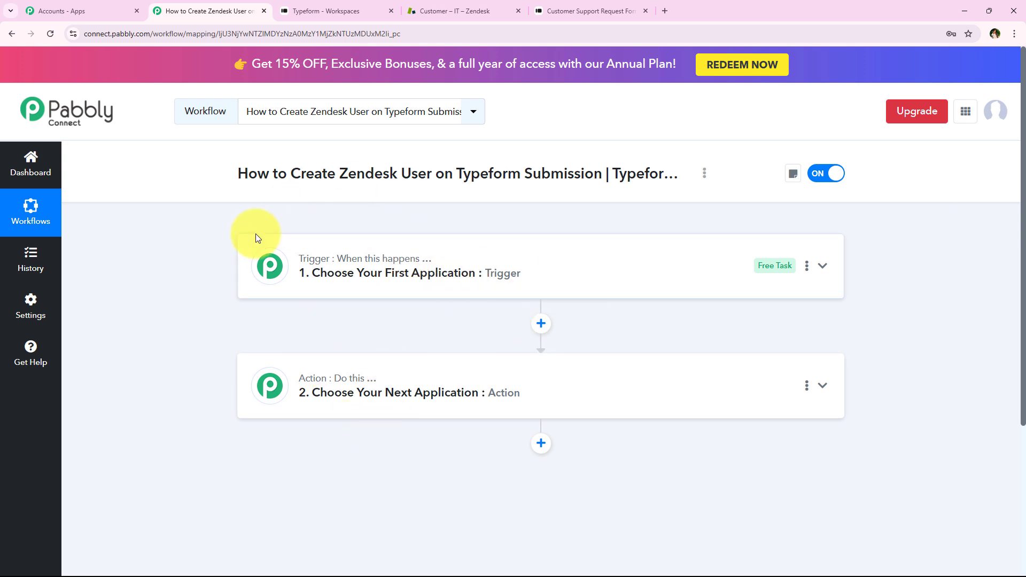
click(397, 273)
click(390, 271)
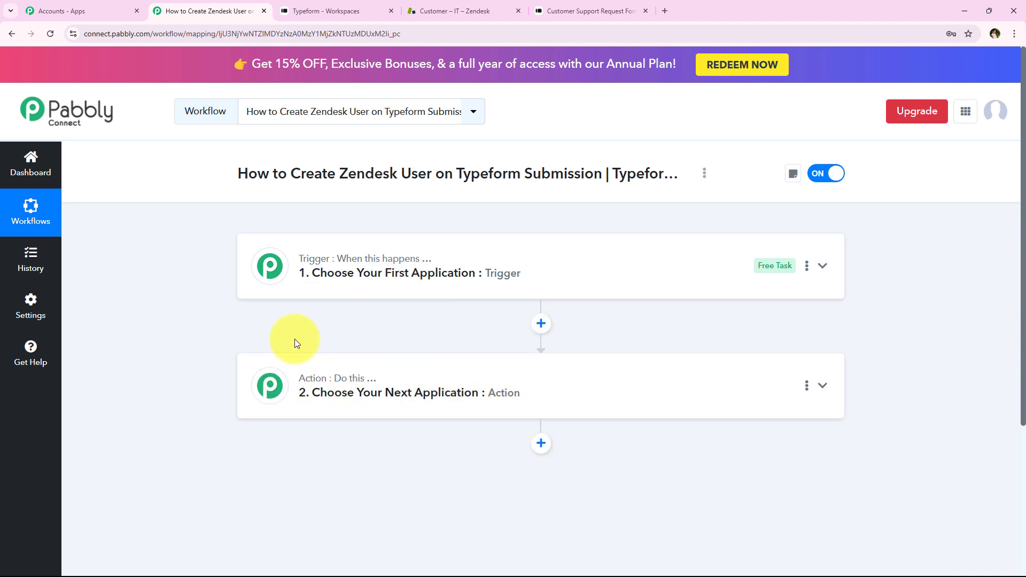
Expand the trigger step, search the apps for Typeform and choose it as the trigger application
click(366, 289)
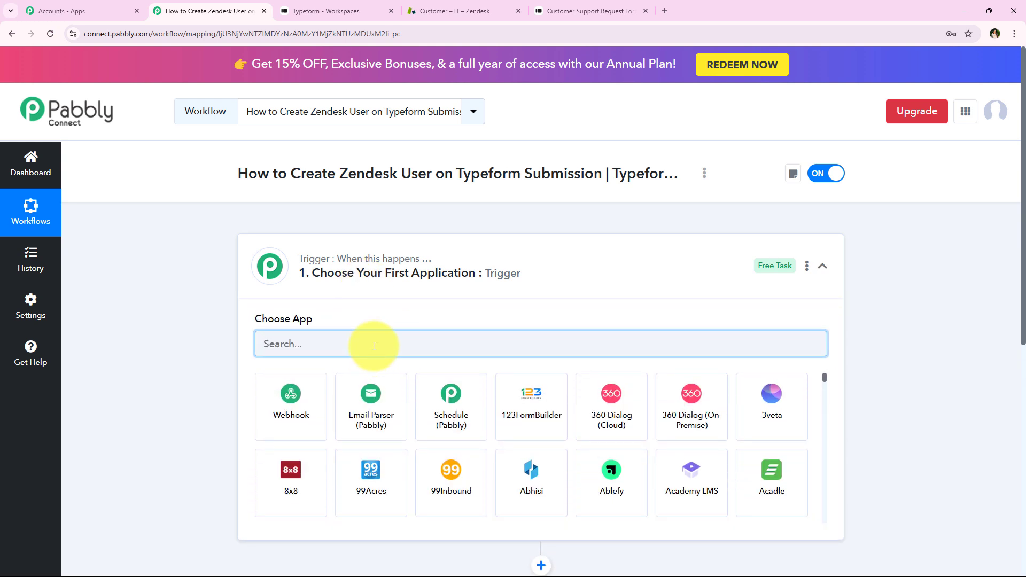
text(Typ)
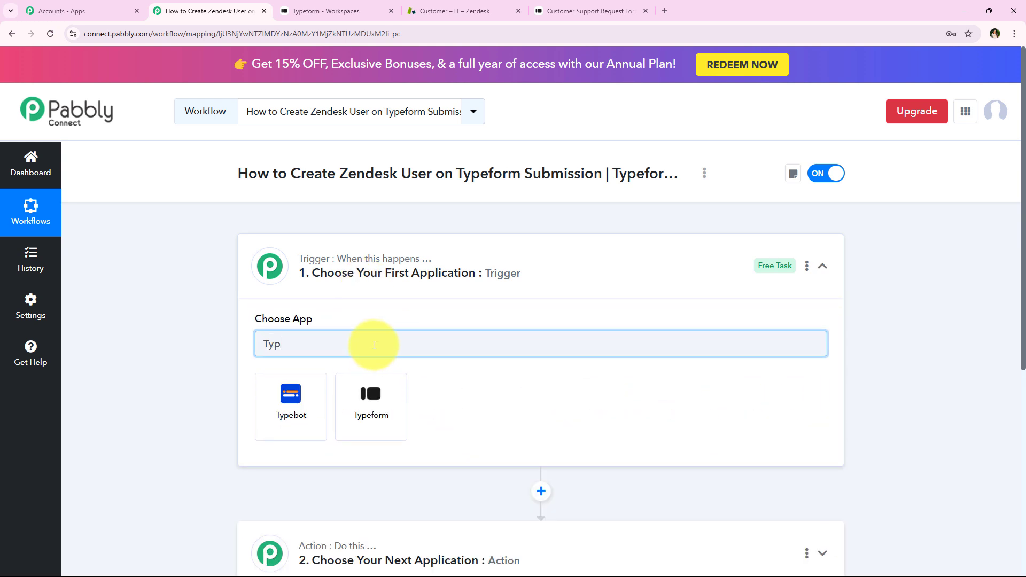
text(eform)
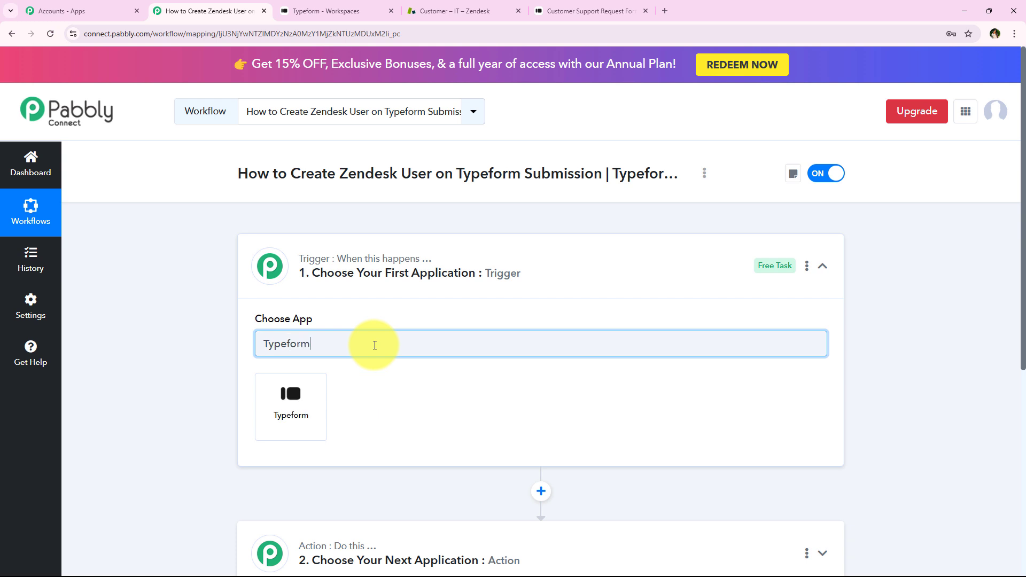
click(276, 430)
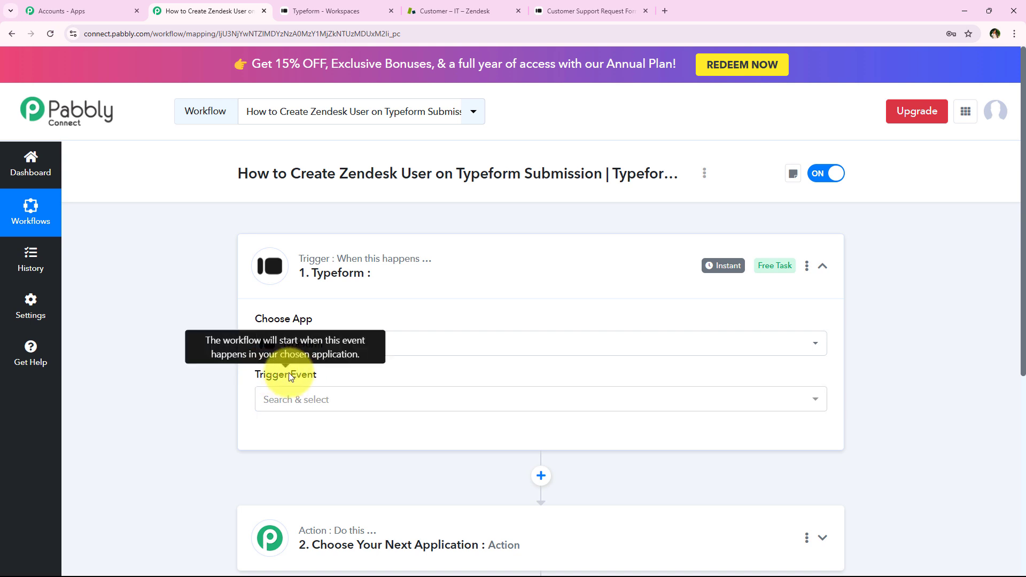
Set the Typeform trigger event to New Entry
click(270, 400)
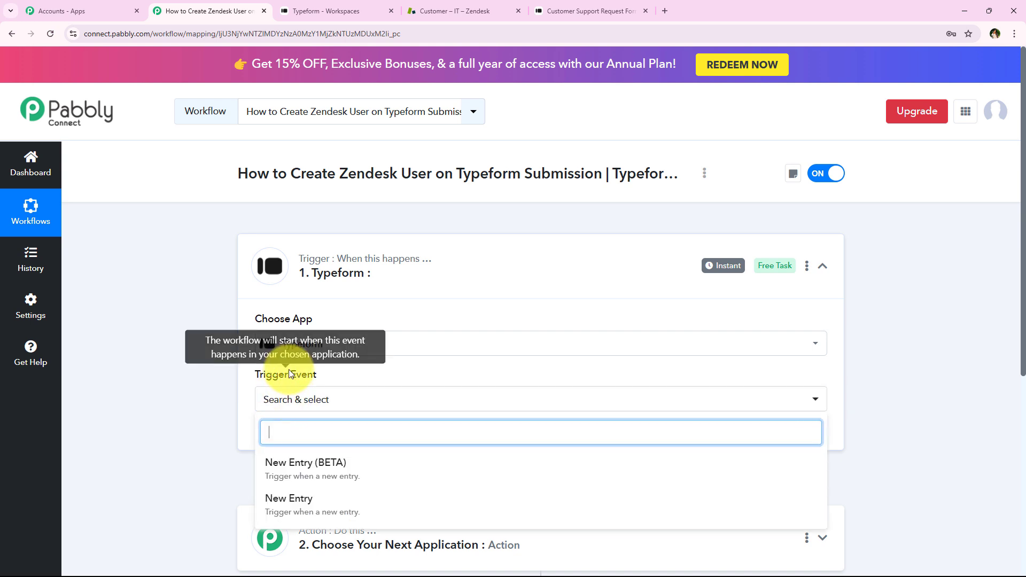
scroll(219, 378, down, 6)
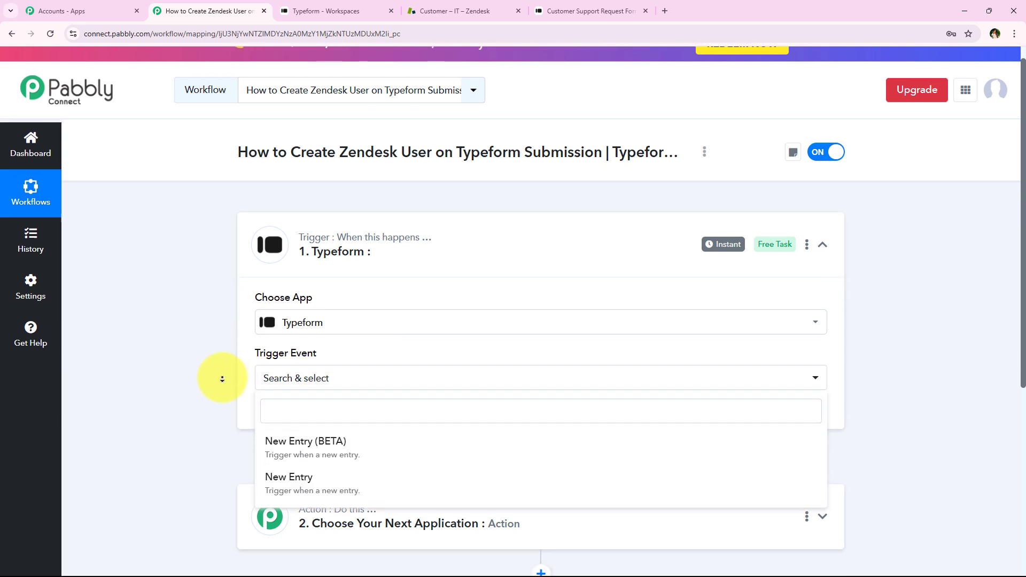
scroll(234, 465, up, 2)
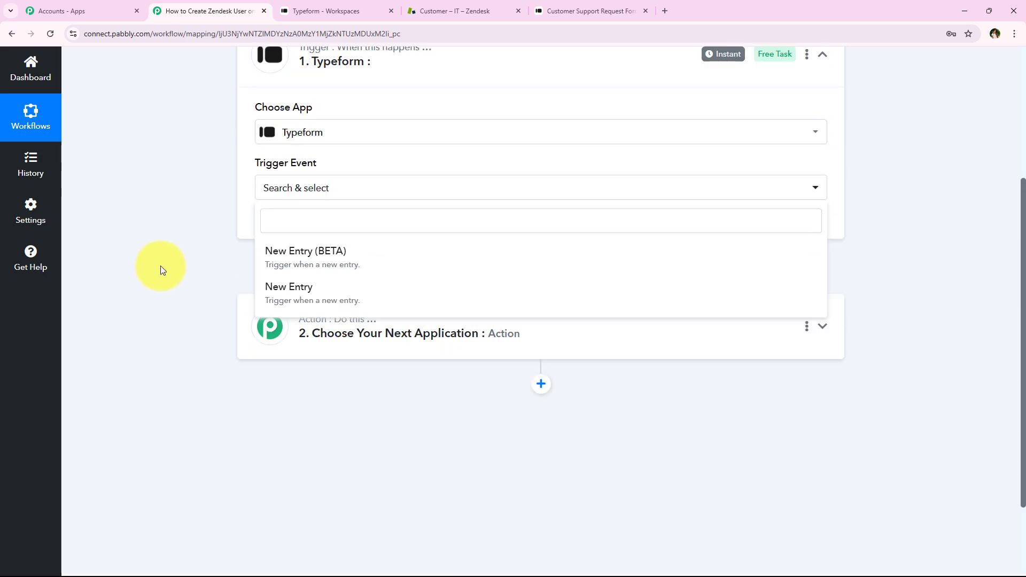
click(430, 295)
scroll(335, 340, up, 2)
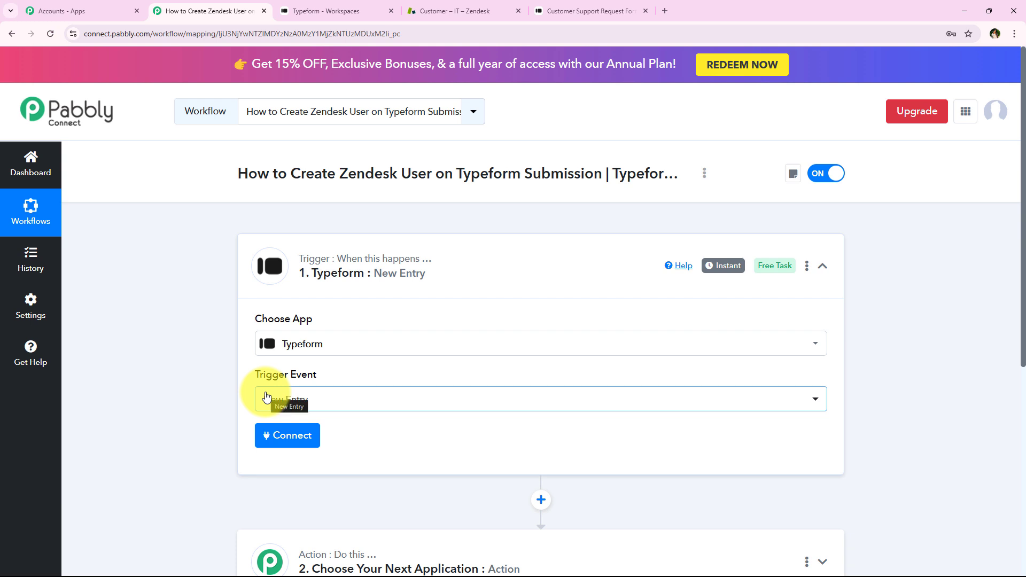
click(283, 403)
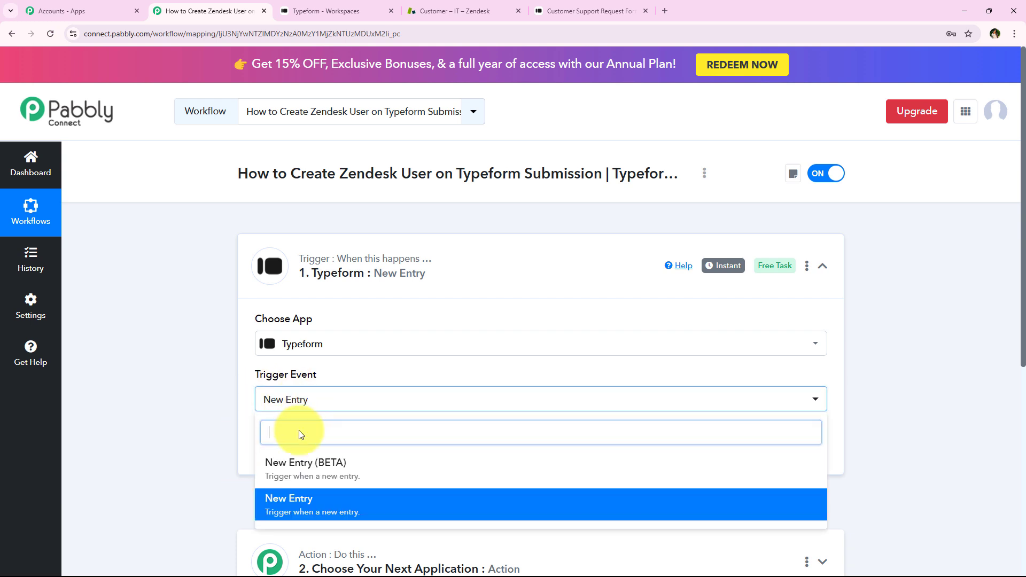
click(323, 409)
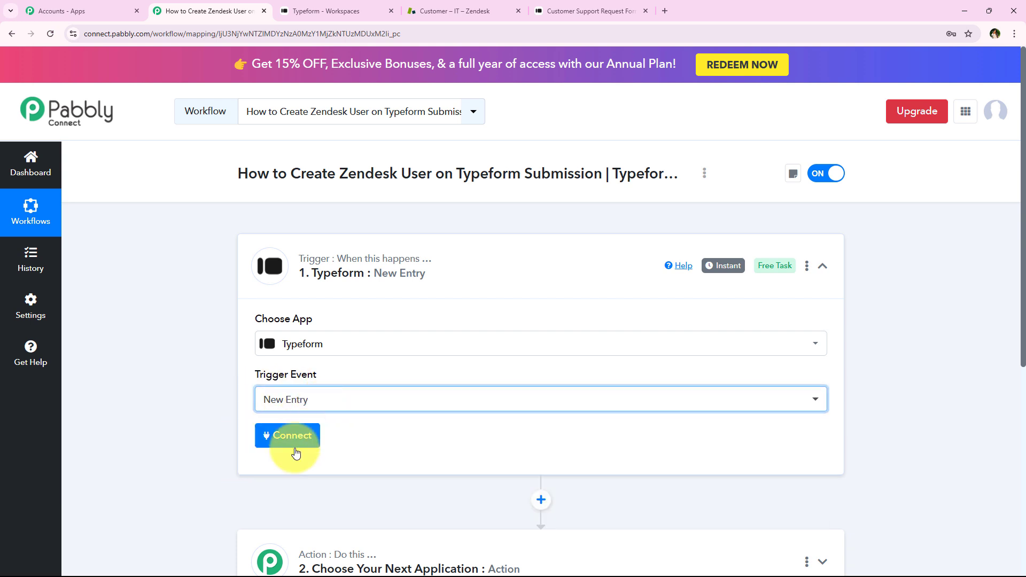
Start connecting the Typeform account and choose to add a new connection instead of using an existing one
click(291, 438)
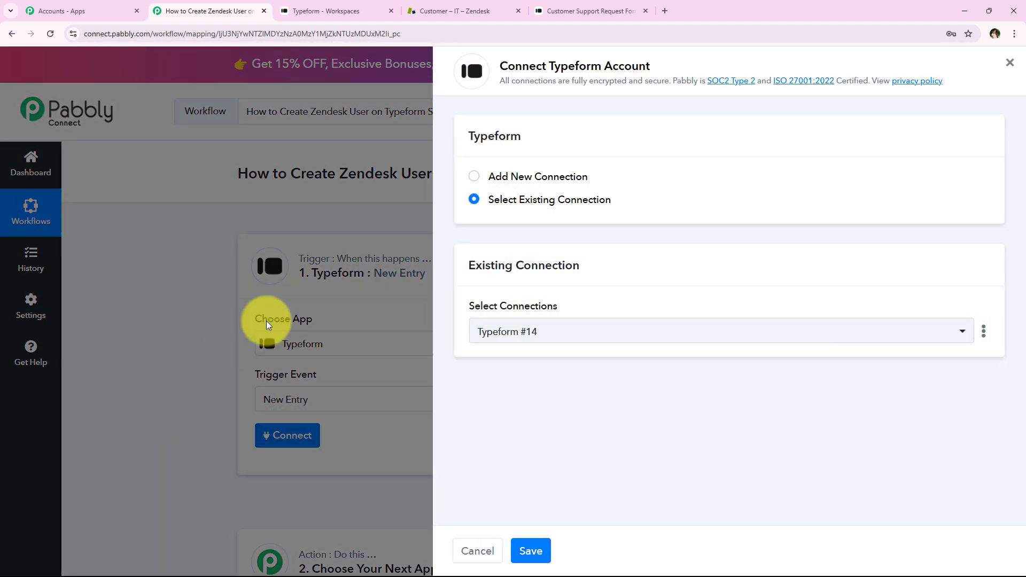
click(543, 174)
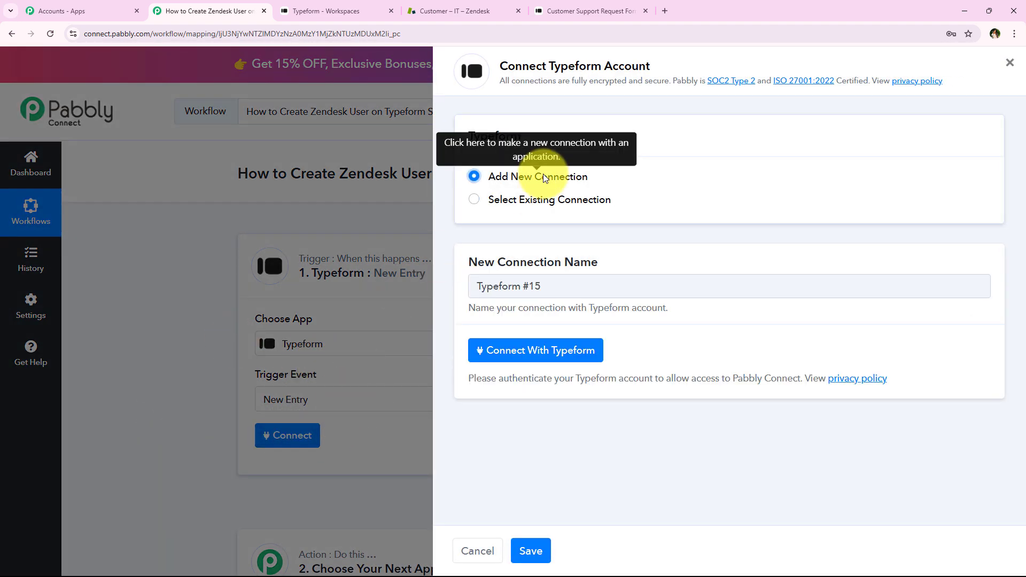
click(561, 208)
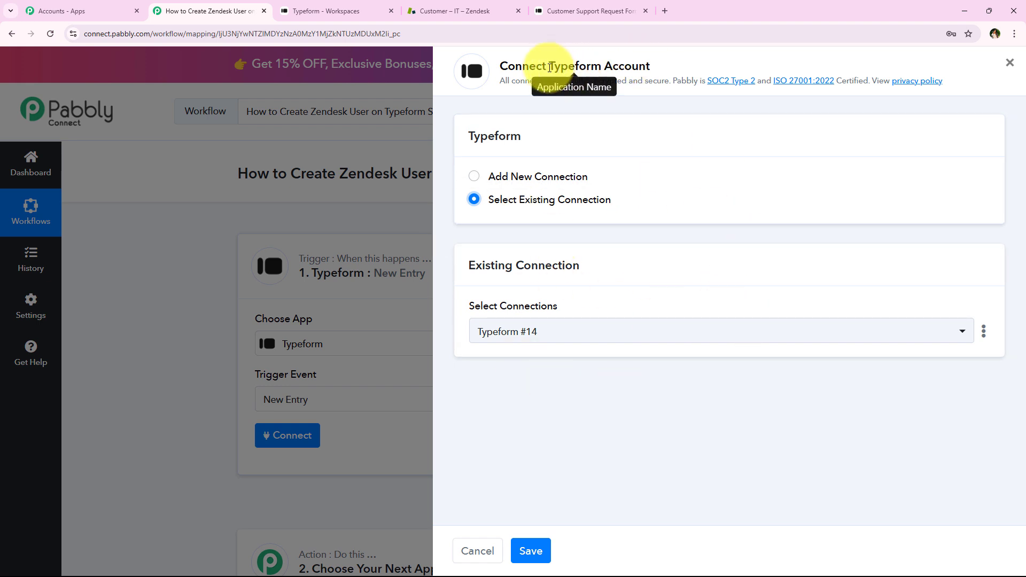
drag(549, 67, 652, 68)
click(607, 350)
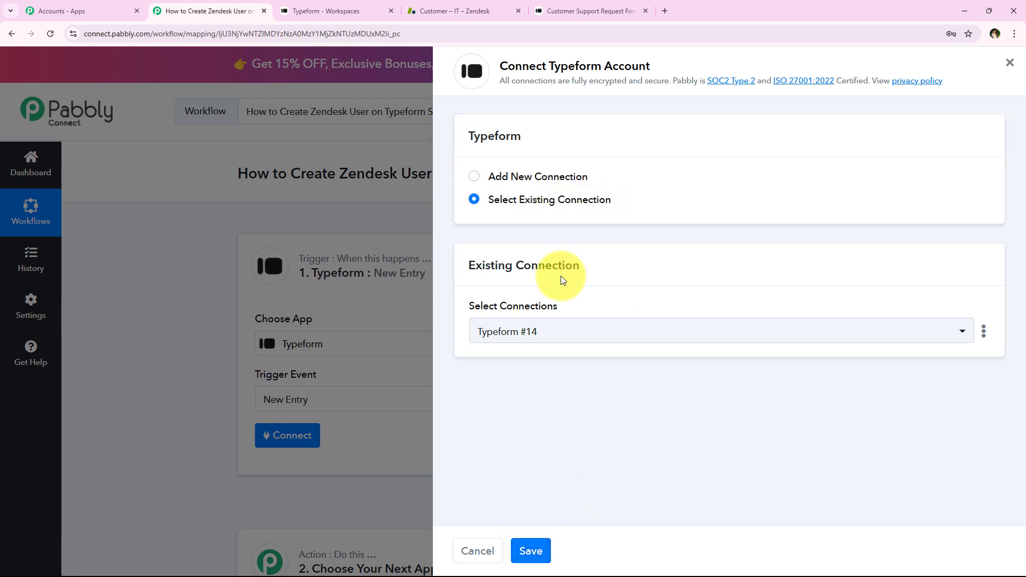
click(559, 177)
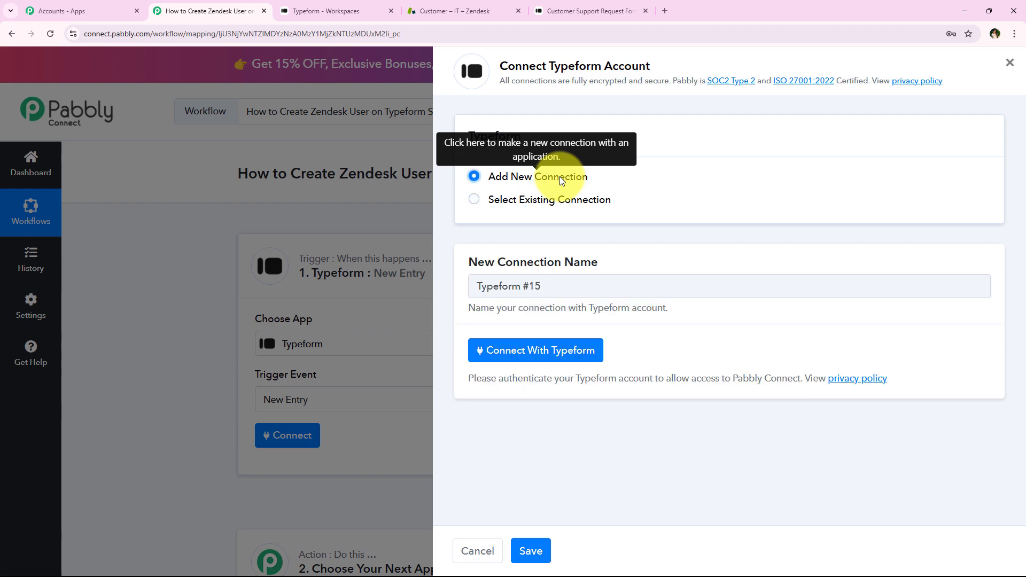
Connect with Typeform and accept the access permissions requested by Pabbly Connect
click(540, 366)
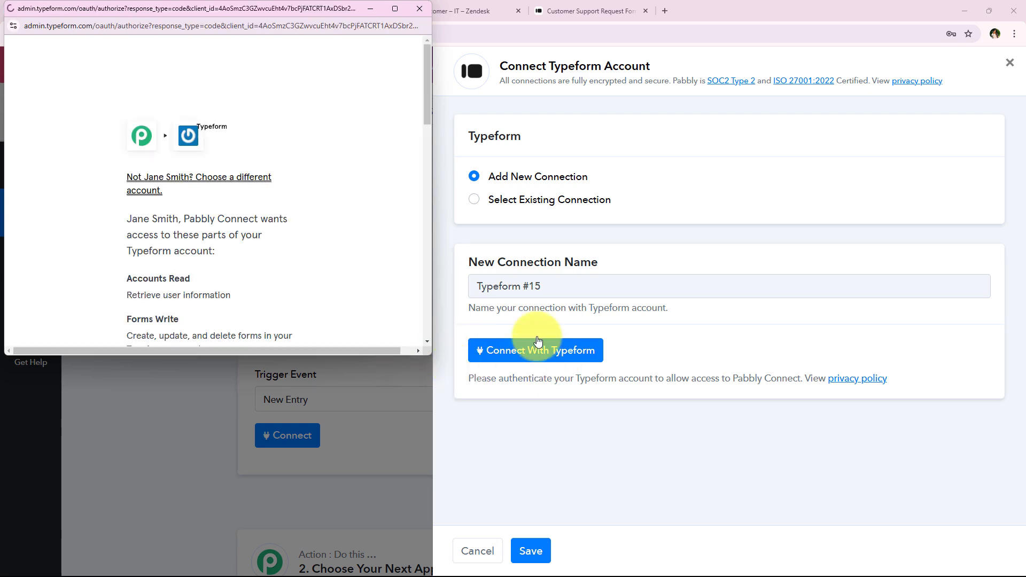
drag(411, 357, 409, 518)
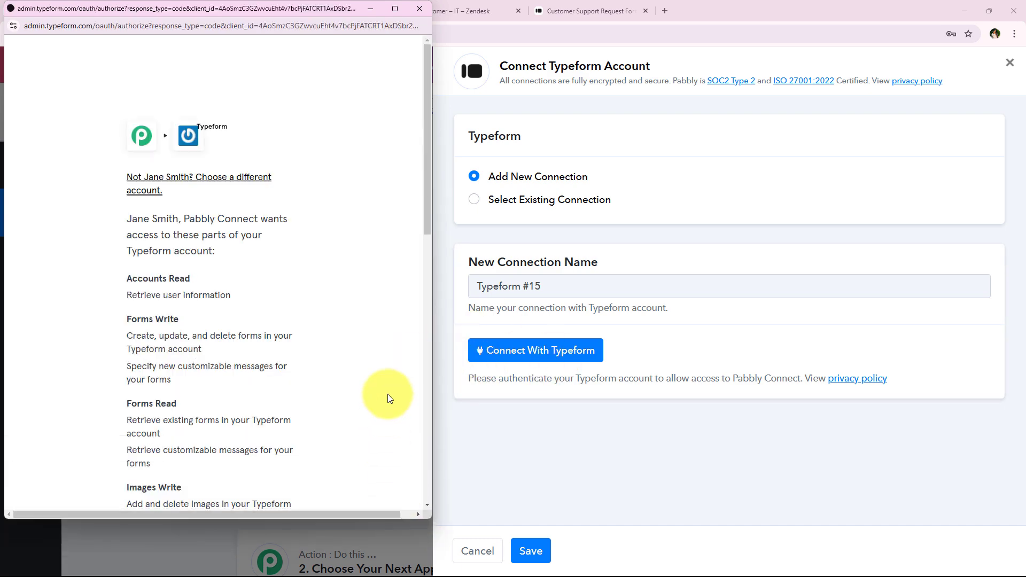
drag(422, 109, 425, 396)
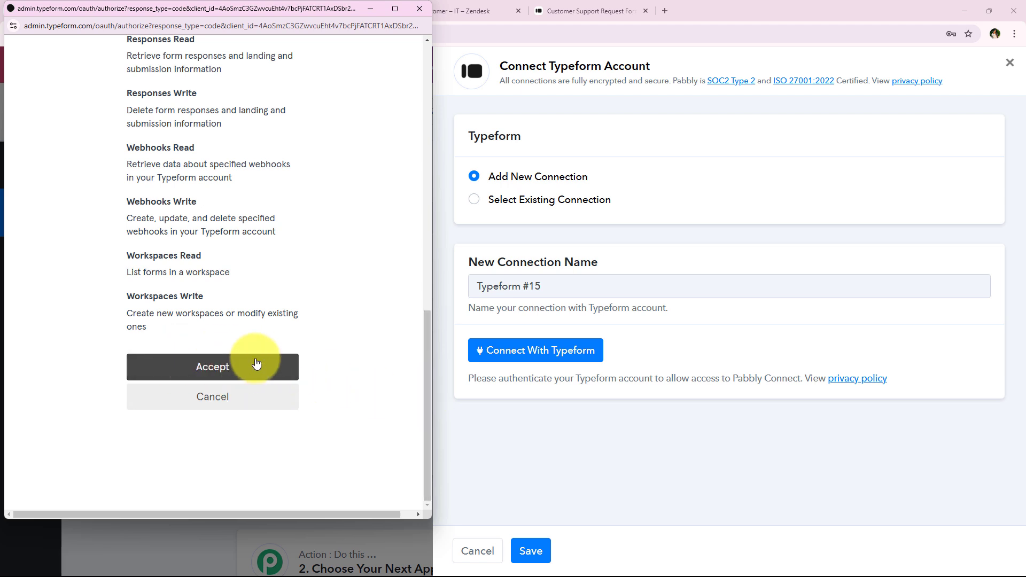
click(274, 364)
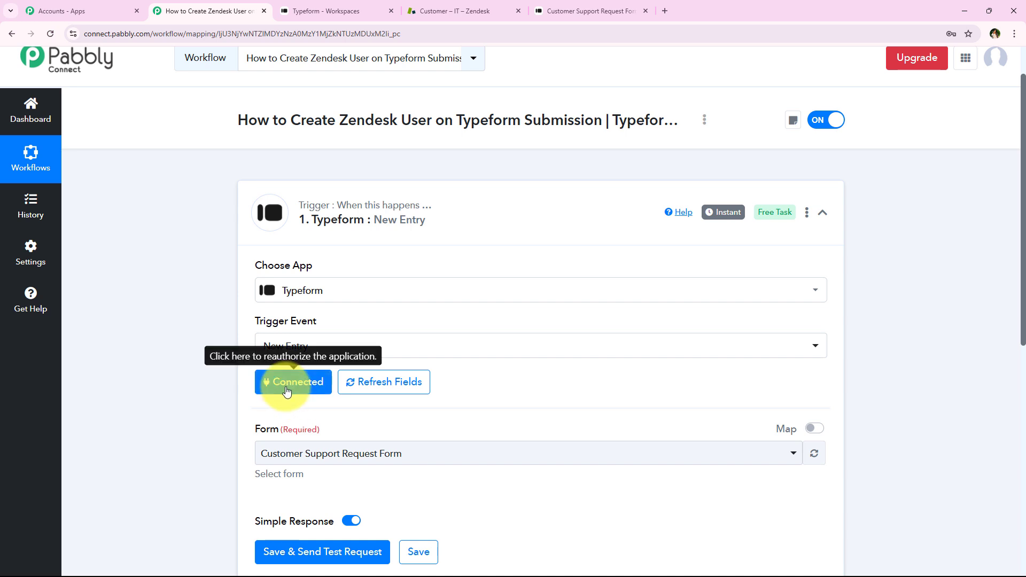
Check the form's name in the Typeform workspace and select Customer Support Request Form as the trigger's form
scroll(229, 402, down, 1)
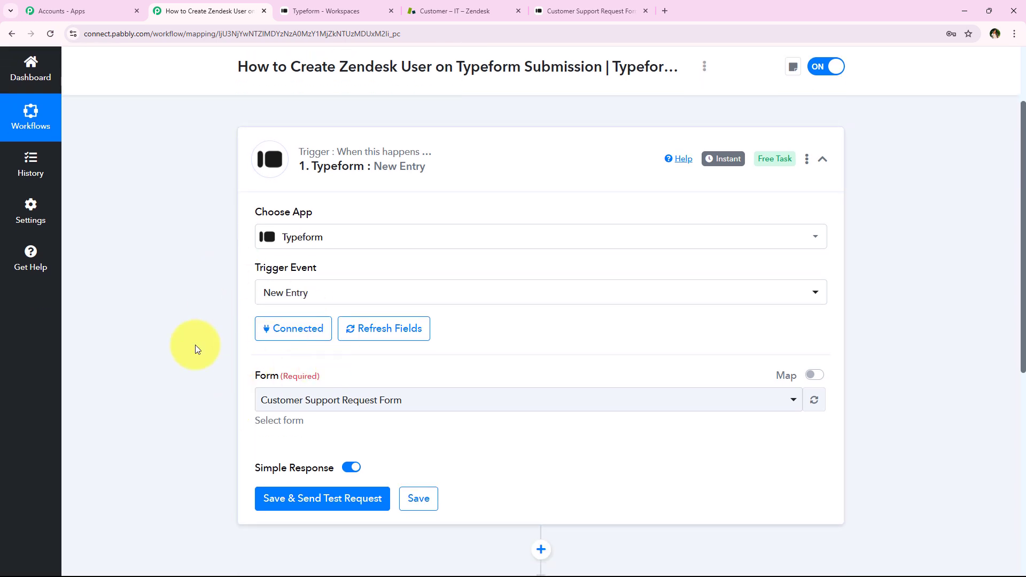
scroll(223, 335, down, 1)
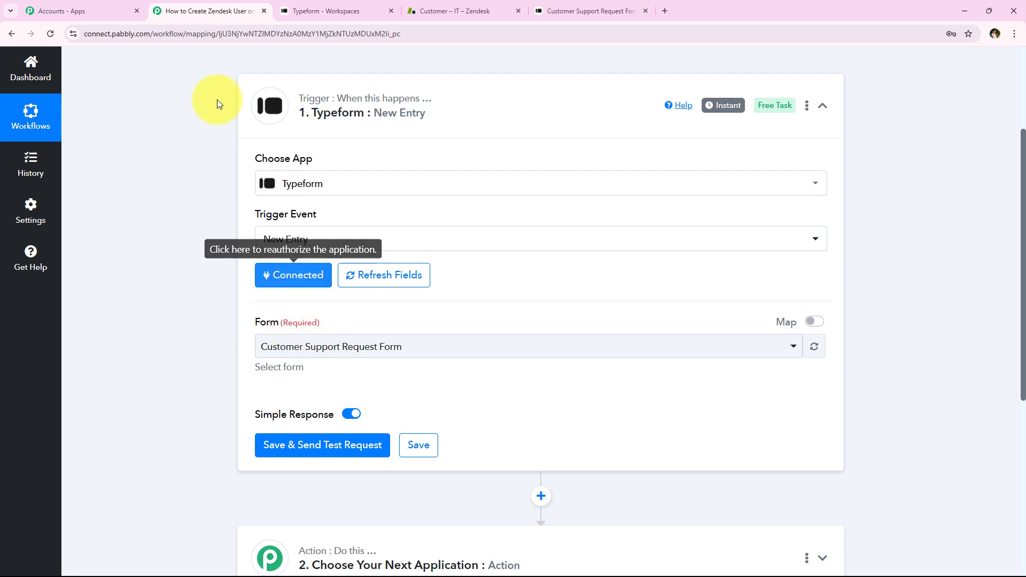
scroll(197, 303, down, 1)
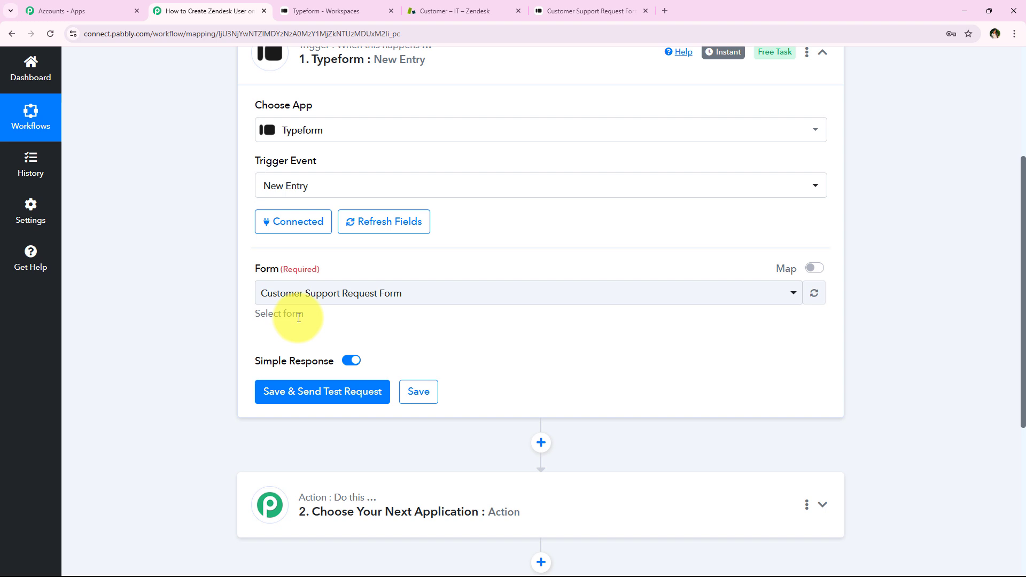
click(332, 294)
click(254, 305)
click(347, 5)
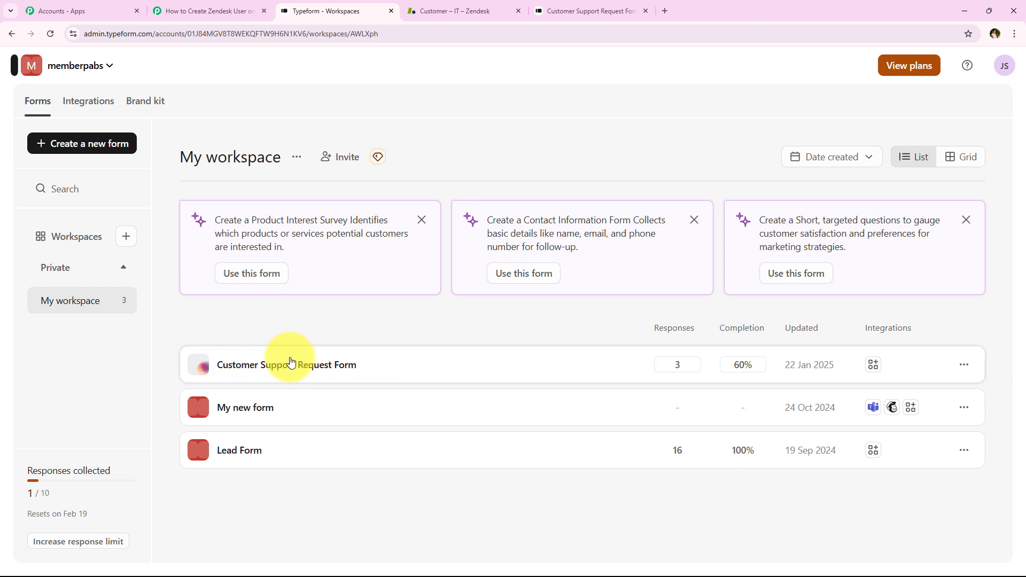
click(208, 10)
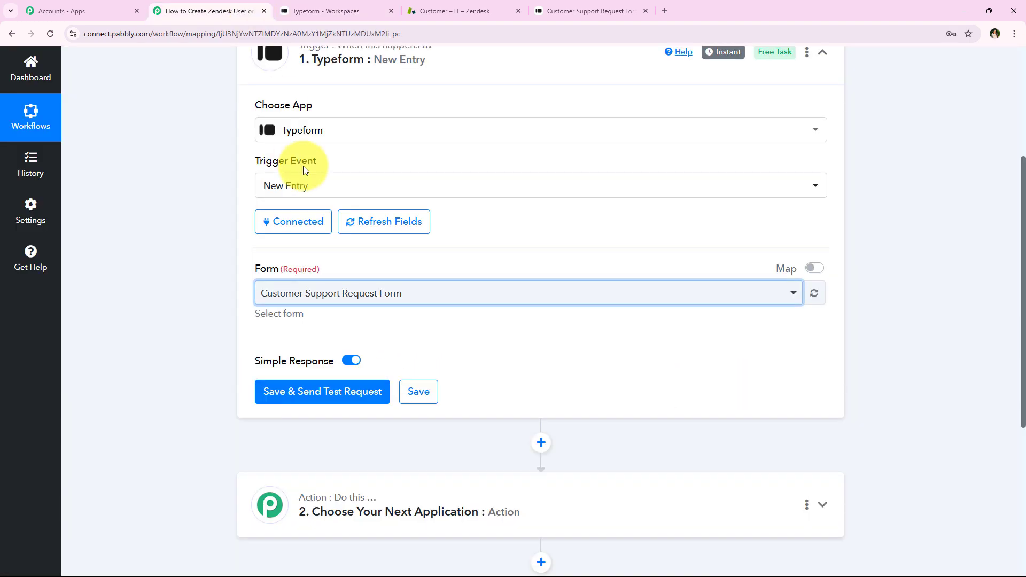
click(313, 301)
click(327, 355)
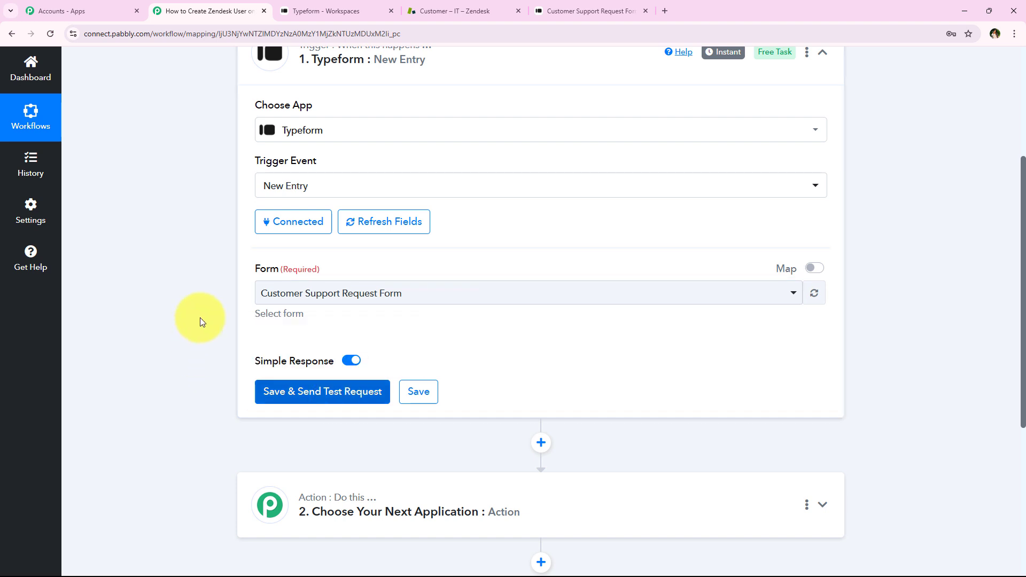
Save the trigger, send a test request and read the note about making a test submission
click(267, 398)
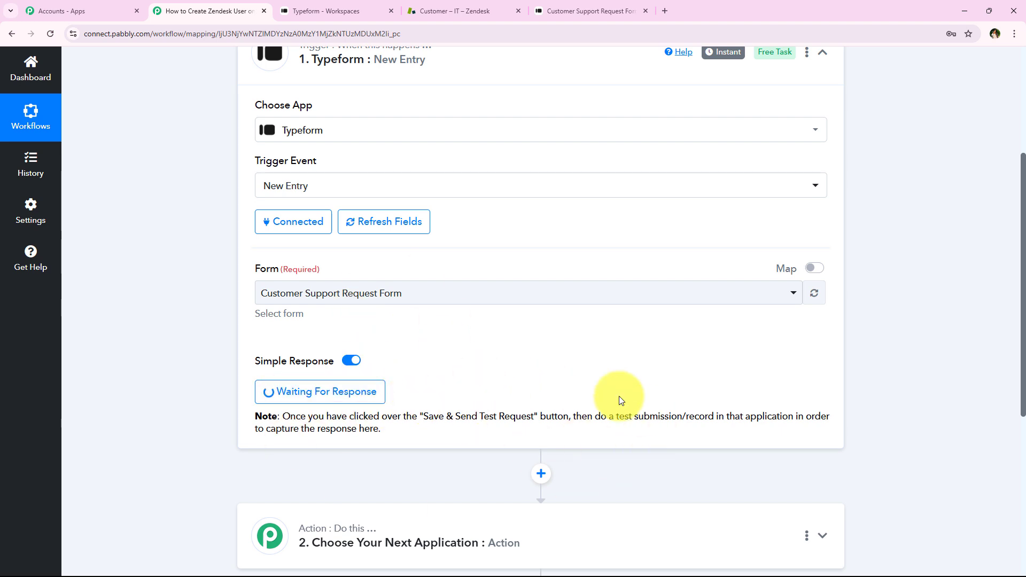
drag(597, 416, 715, 412)
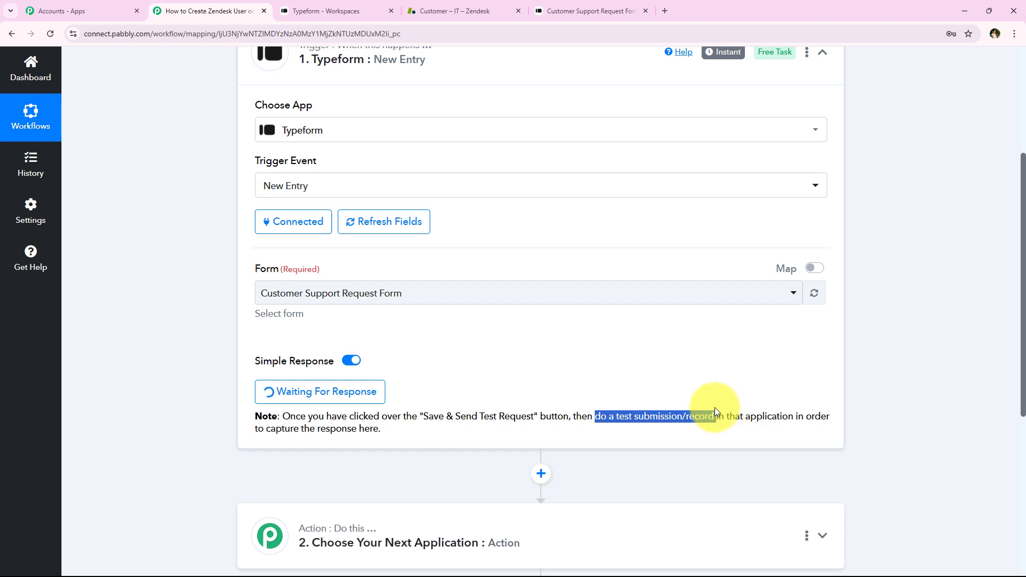
click(540, 363)
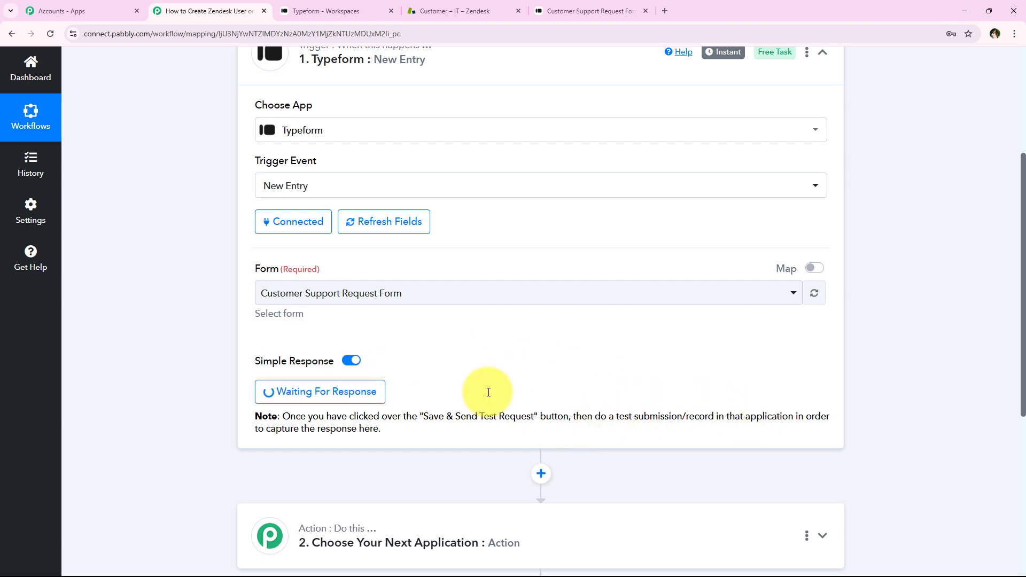
Switch to the Typeform workspace, copy the Customer Support Request Form link and open it in a new tab, closing the old form tab
click(369, 11)
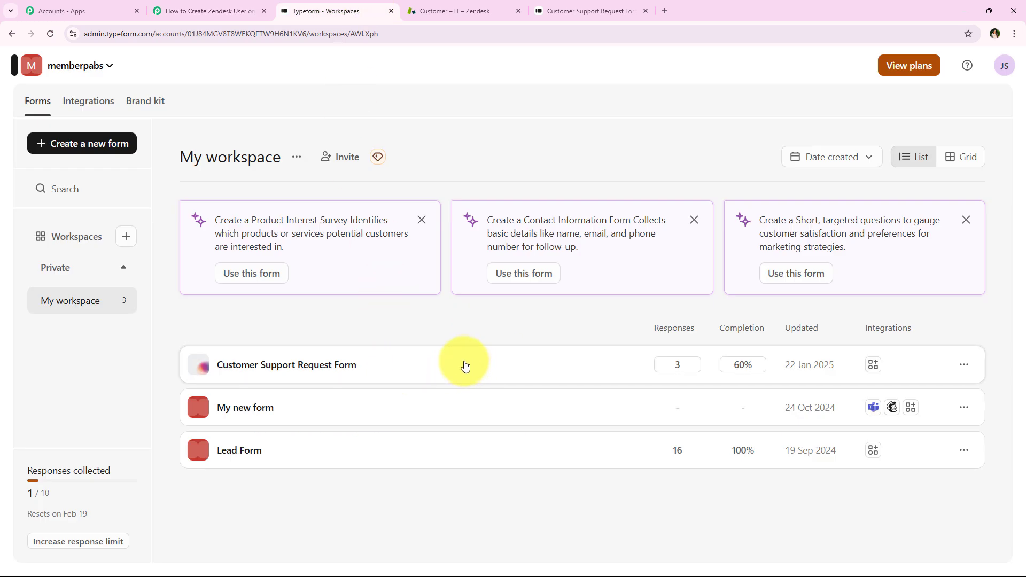
click(969, 368)
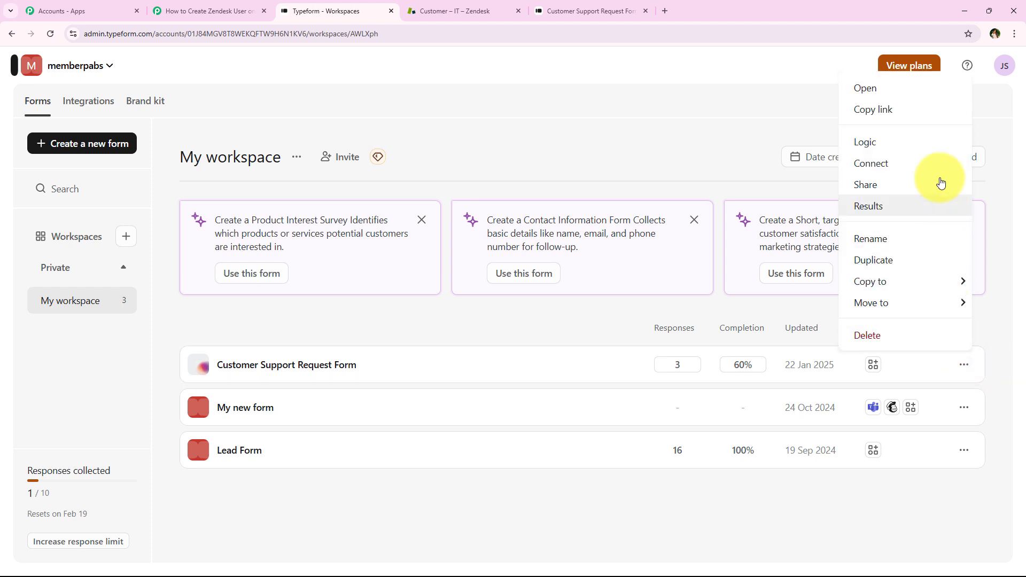
click(849, 107)
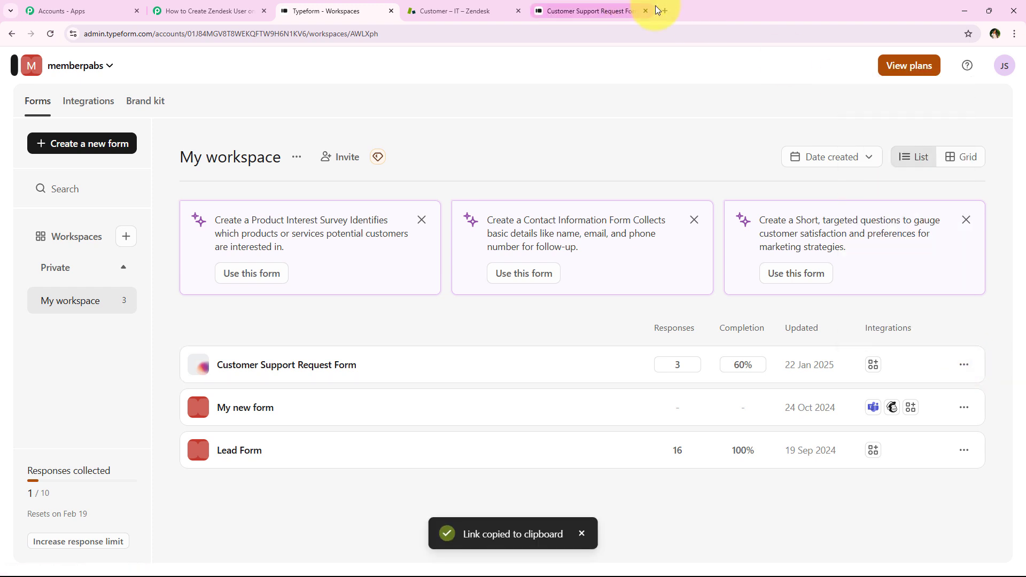
click(643, 12)
click(533, 5)
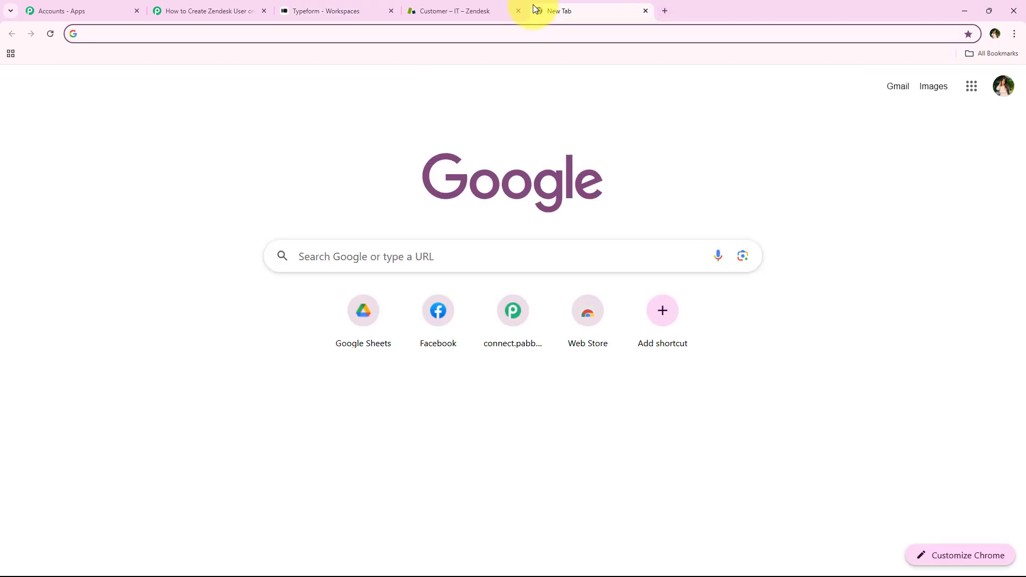
key(ctrl+v)
key(Return)
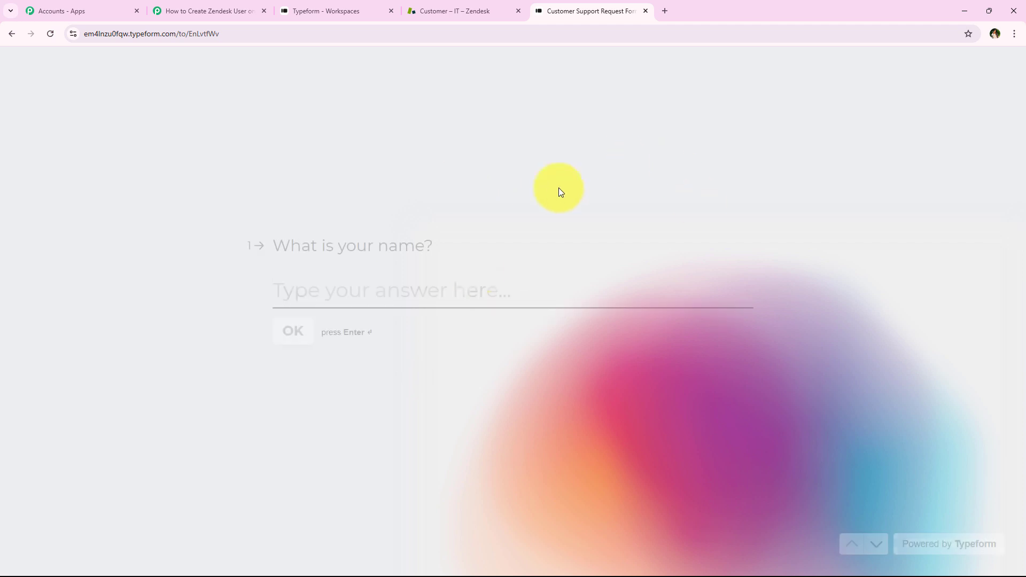
Answer the form's first question with the demo customer's name and continue to the email question
drag(269, 246, 515, 282)
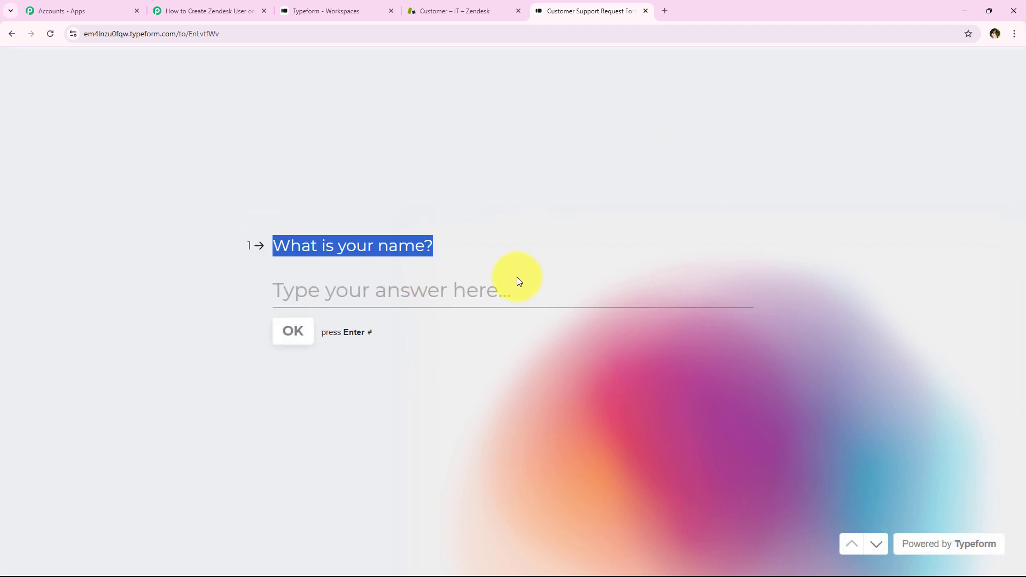
click(488, 288)
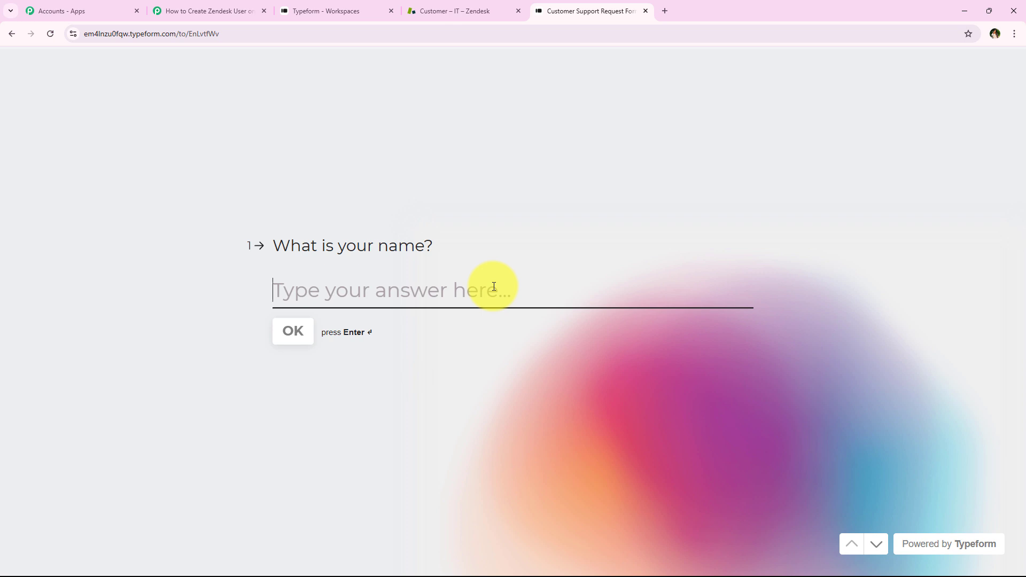
text(Demo User)
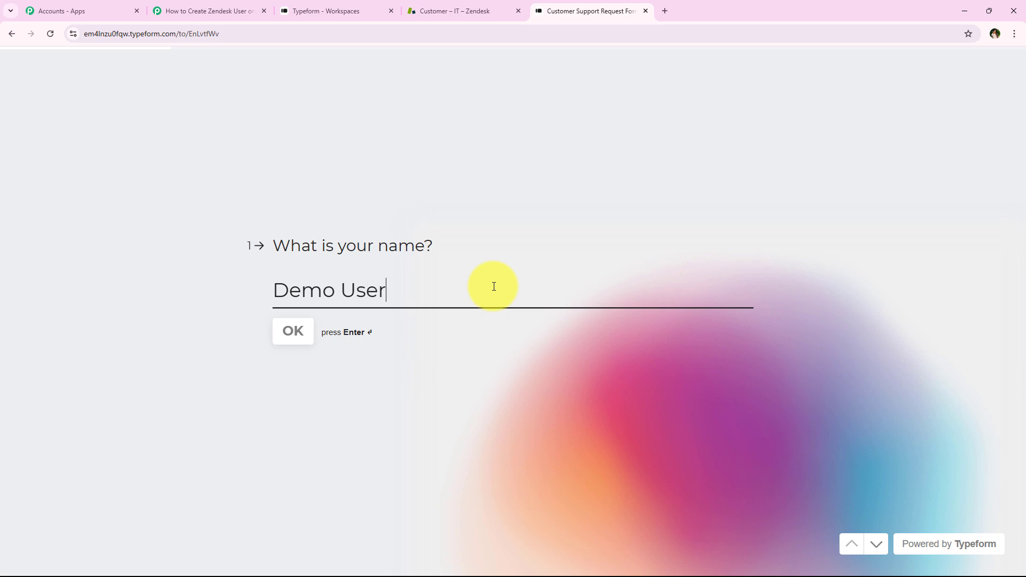
key(Return)
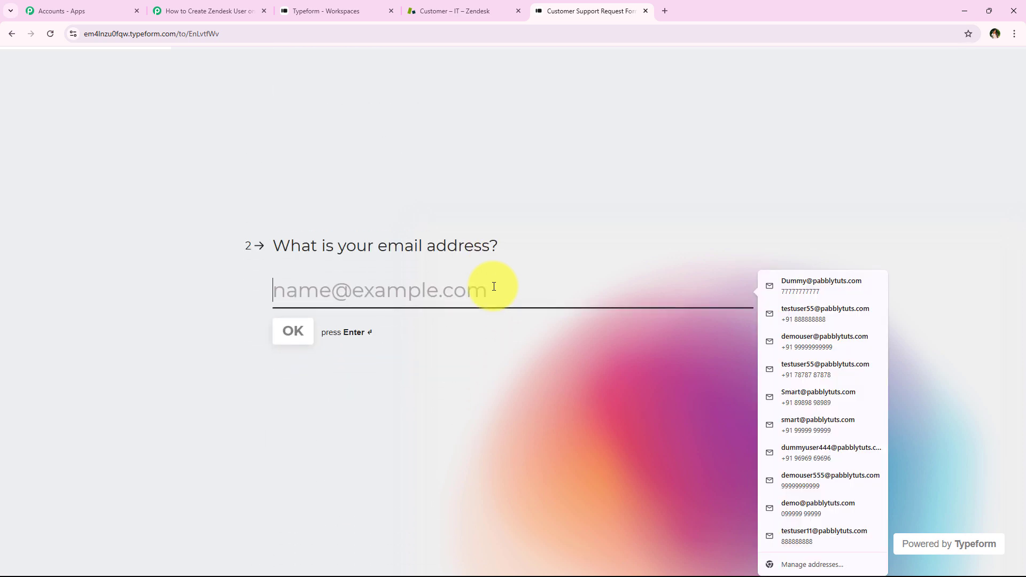
Fill in the email question with a saved demo address, remove the selected digits from it and submit the answer
click(822, 483)
drag(375, 290, 398, 290)
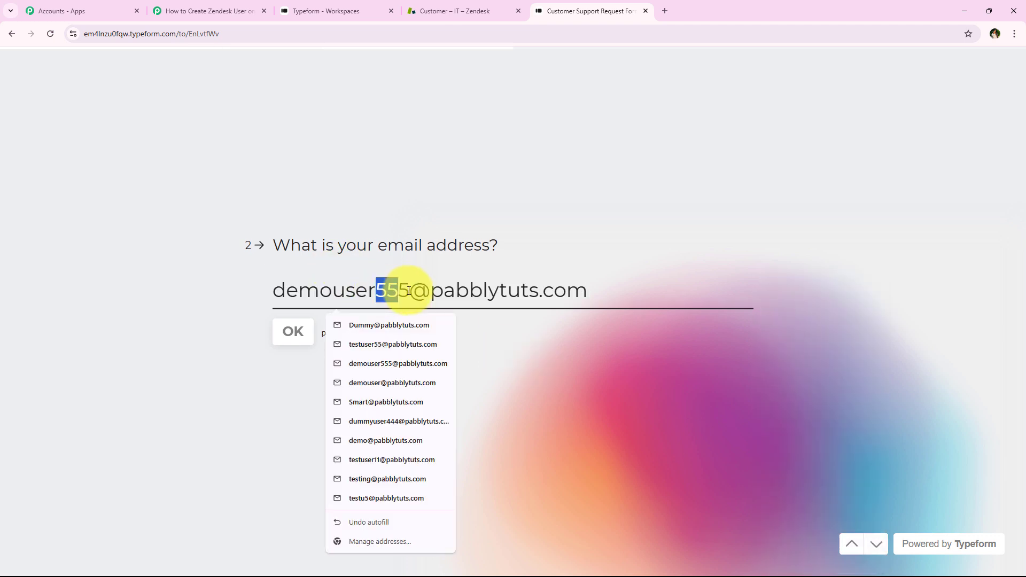
key(BackSpace)
key(Return)
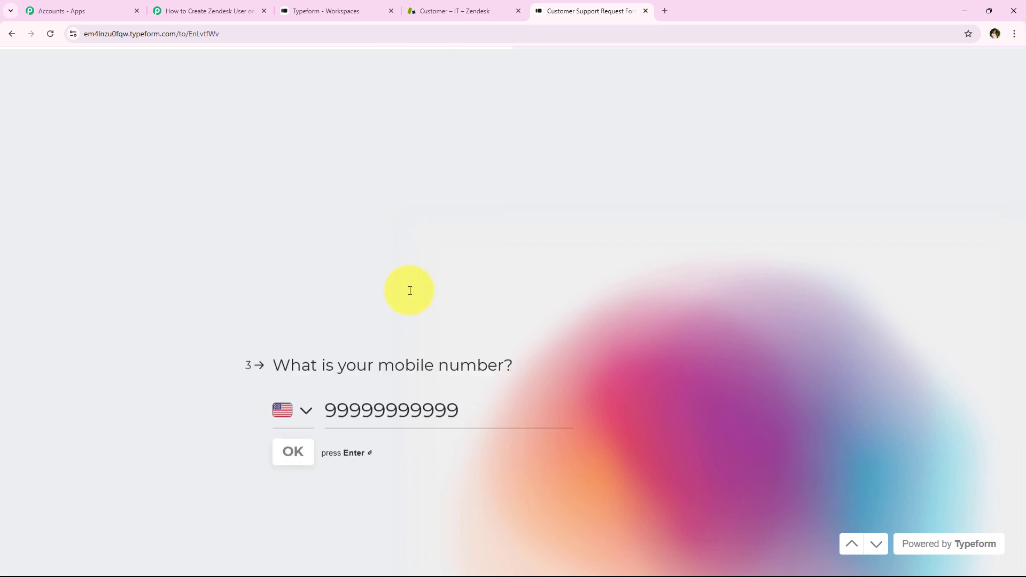
Set the mobile number's country to India, shorten the number to ten digits and submit the answer
click(314, 290)
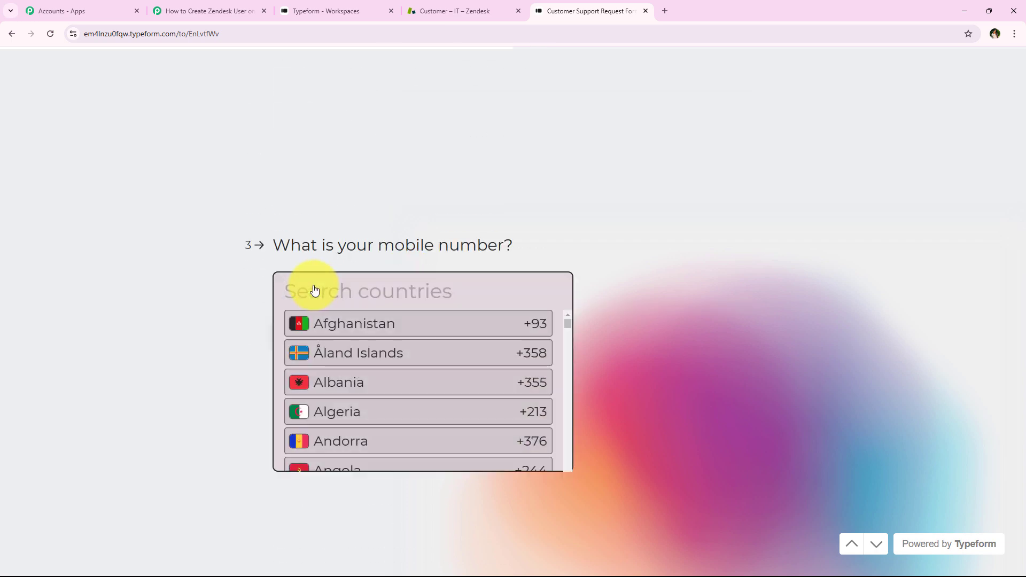
text(ind)
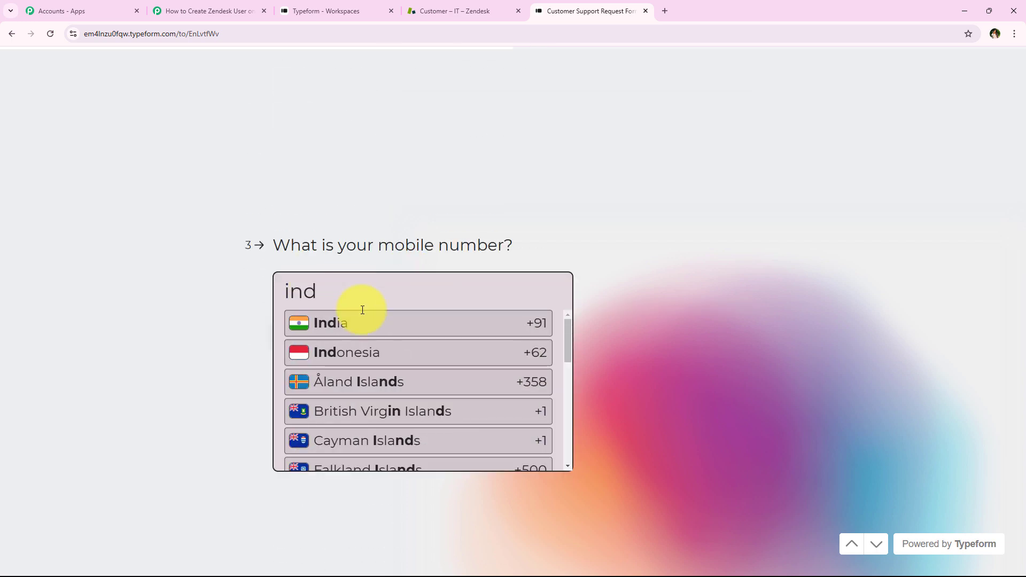
click(408, 319)
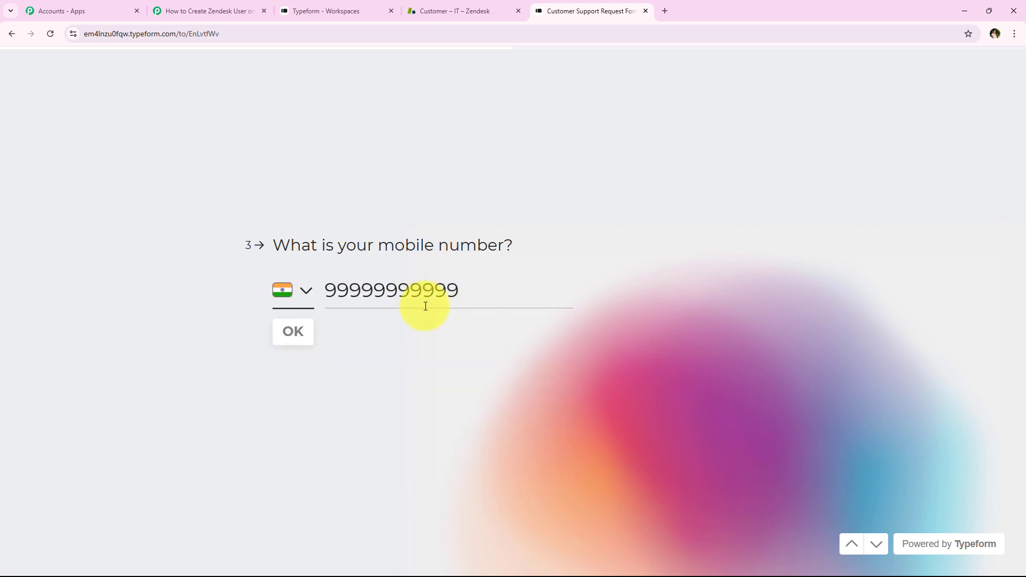
key(BackSpace)
click(641, 298)
key(BackSpace)
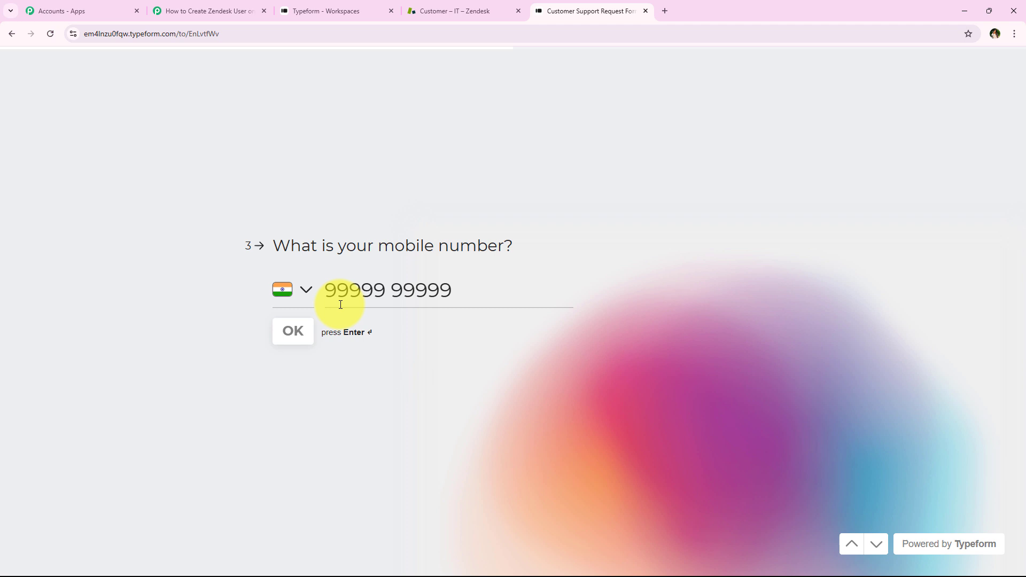
click(304, 341)
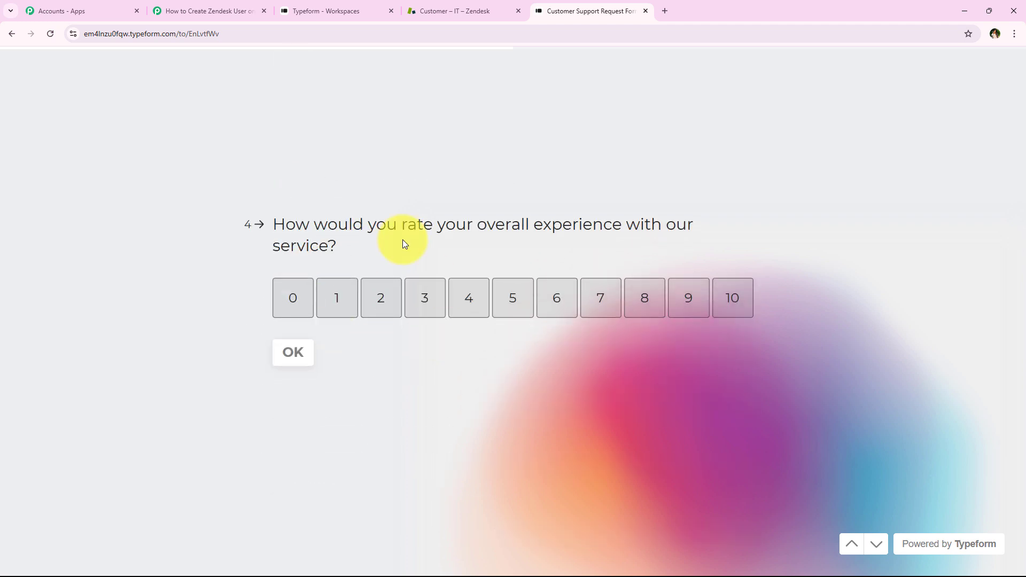
Rate the overall service experience as 7 and choose General Inquiry as the purpose of the inquiry
drag(274, 225, 703, 229)
click(508, 223)
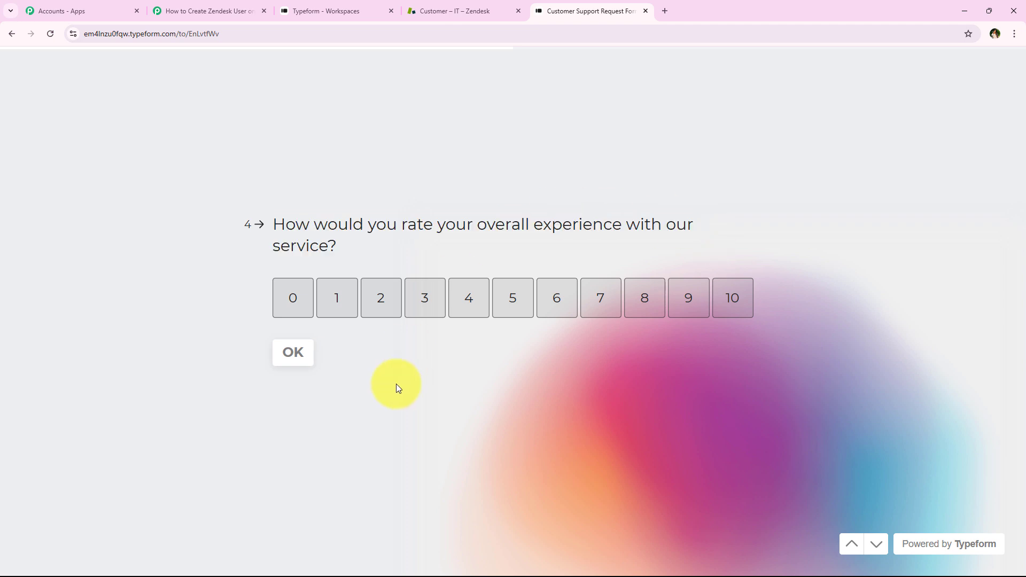
click(601, 304)
drag(297, 248, 567, 250)
click(543, 290)
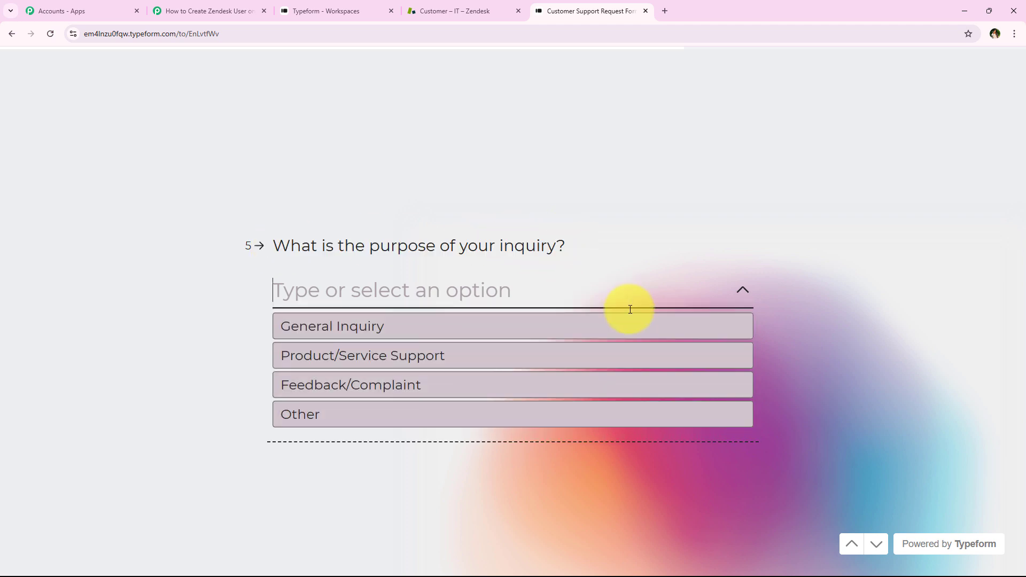
click(453, 321)
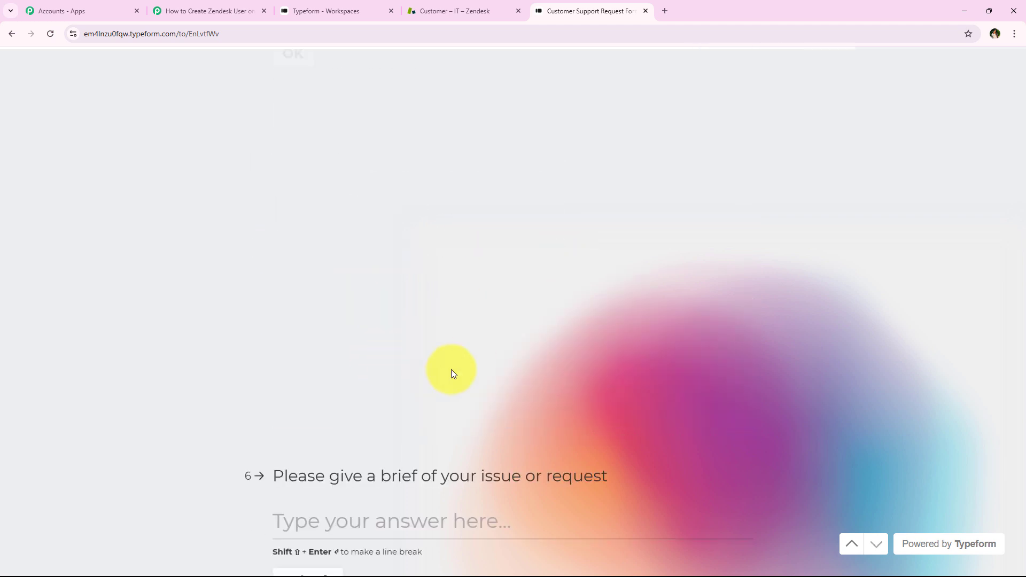
Answer the issue question with "I have questions about upgrading my subscription to include advanced features" and submit the form
drag(272, 220, 413, 214)
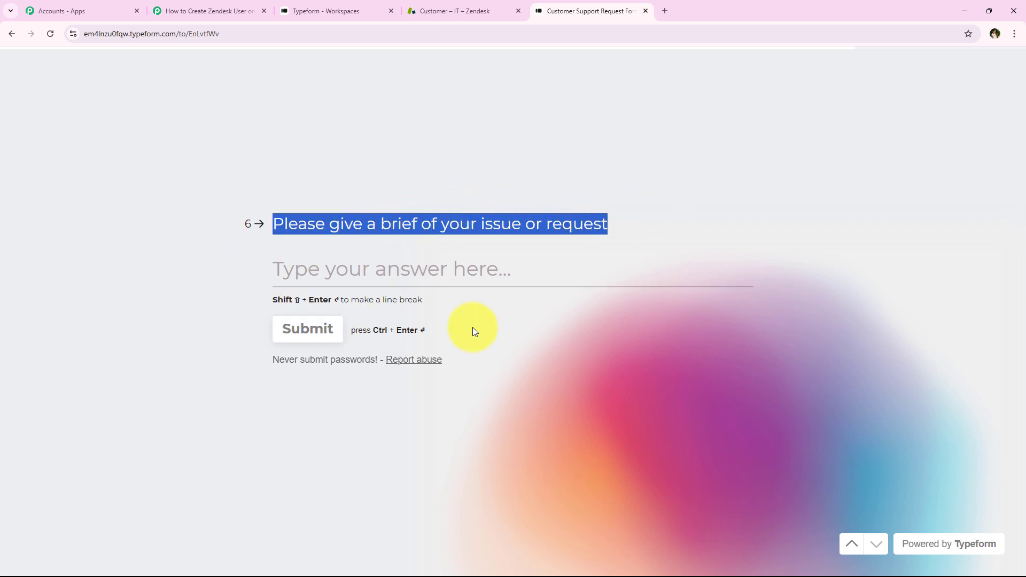
click(549, 238)
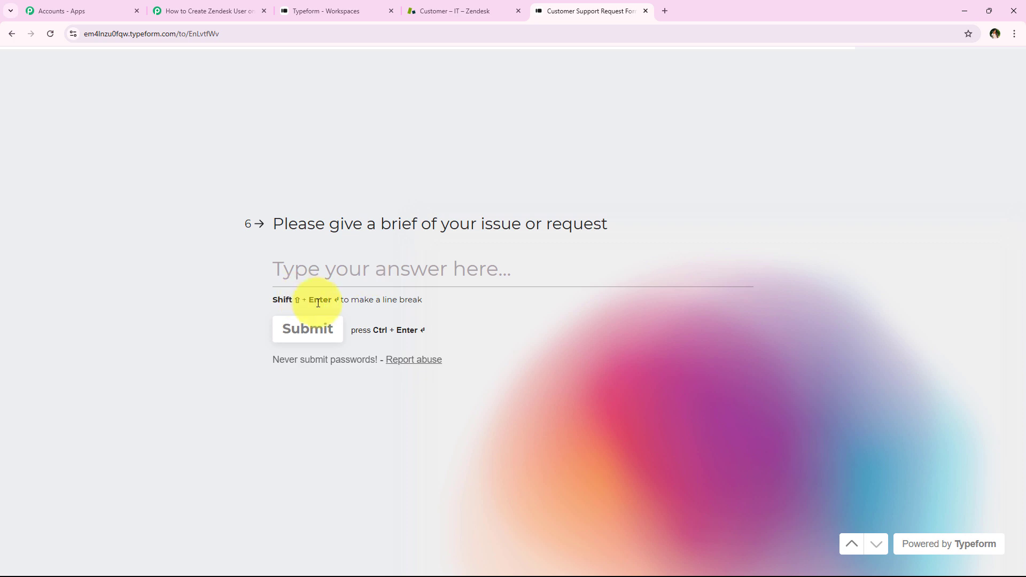
text(I have questions about upgrading my subscription to include advanced features)
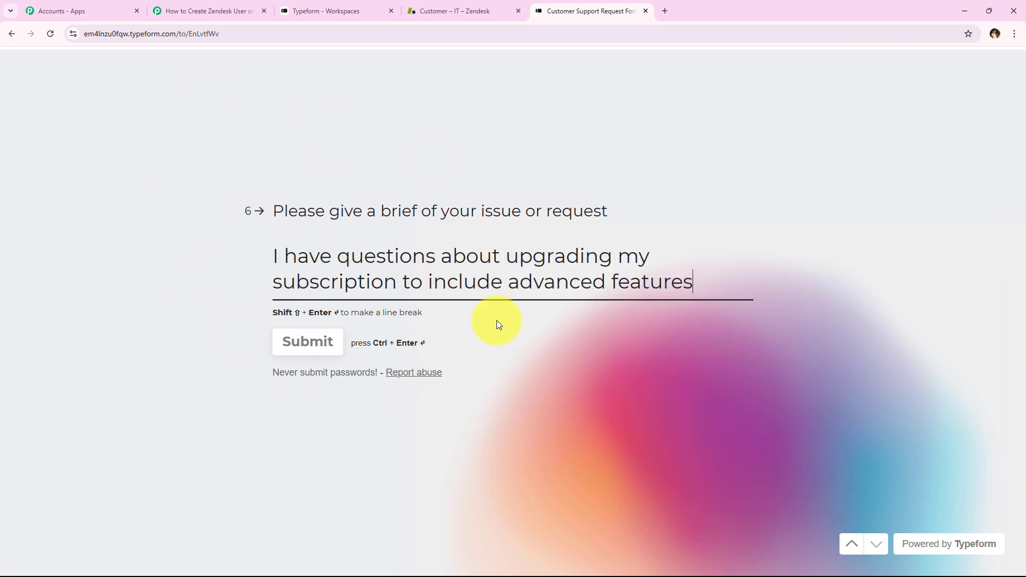
click(304, 352)
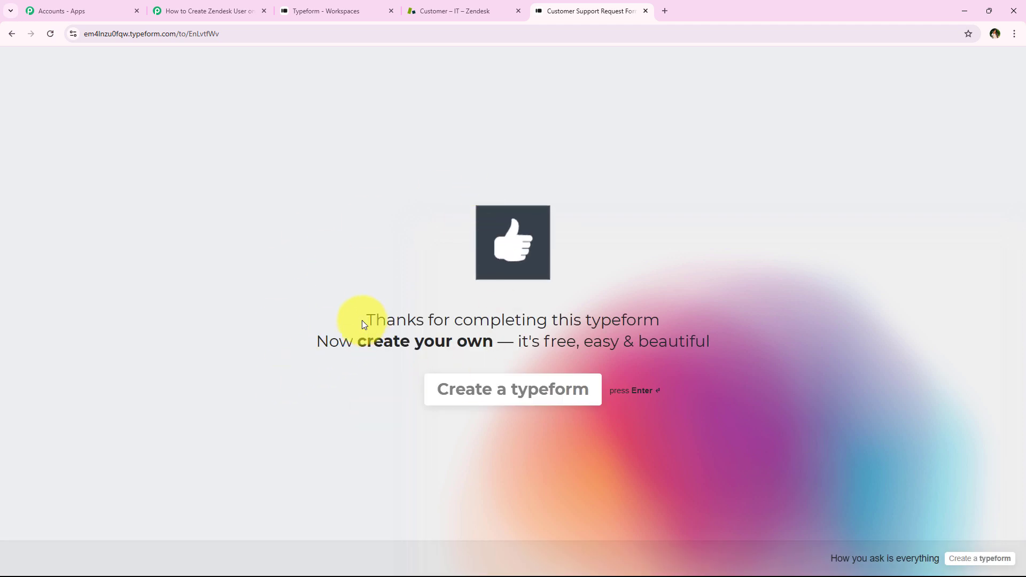
drag(362, 319, 673, 314)
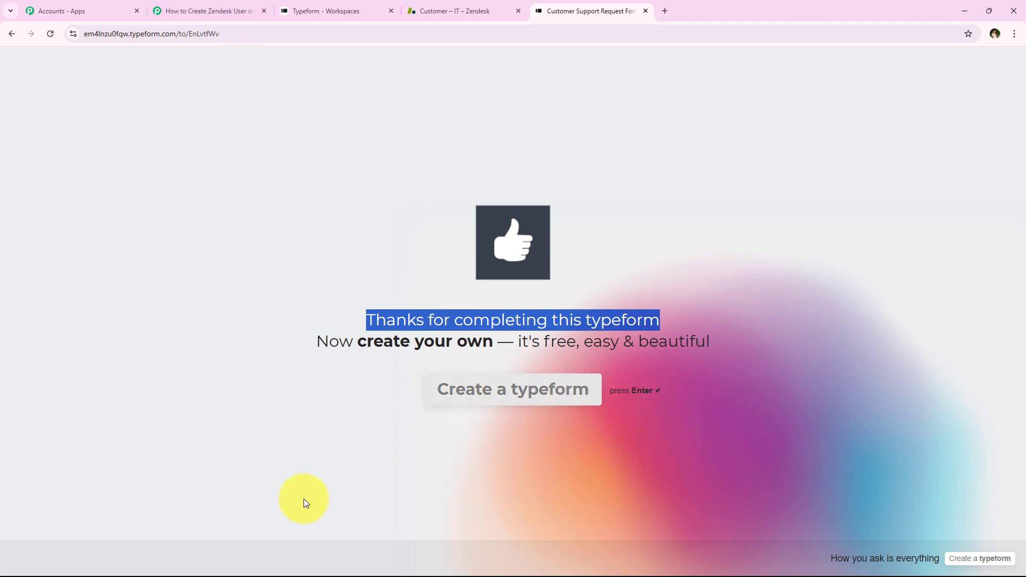
Switch to the Pabbly Connect workflow and examine the captured form response, including the phone number, email and name answers
click(167, 10)
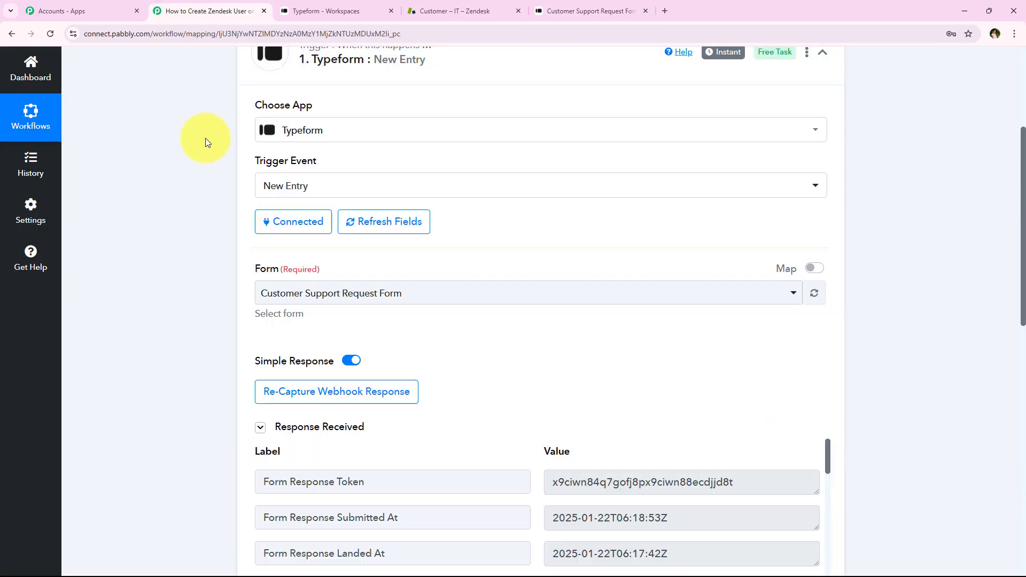
scroll(204, 149, down, 5)
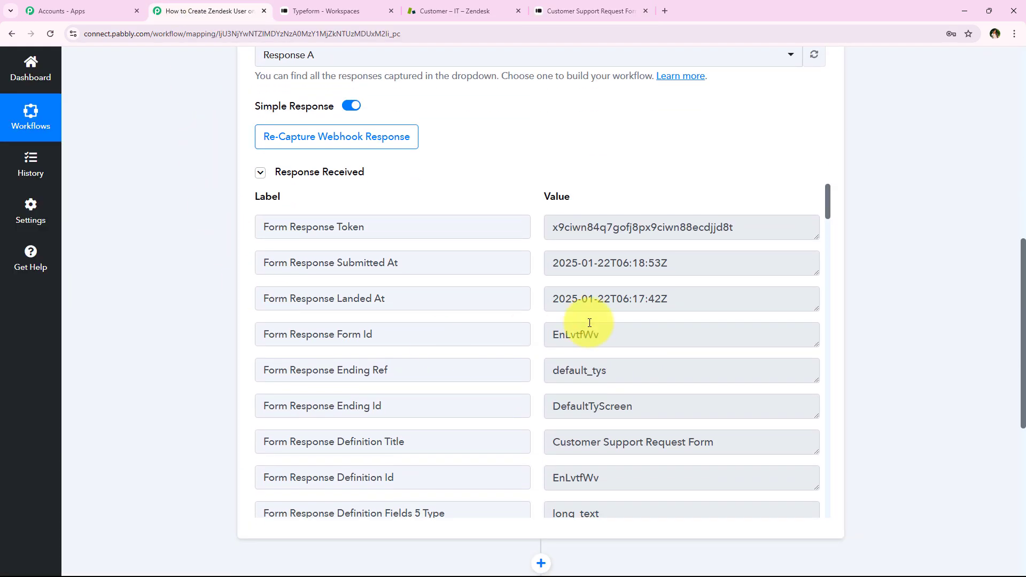
scroll(418, 378, down, 10)
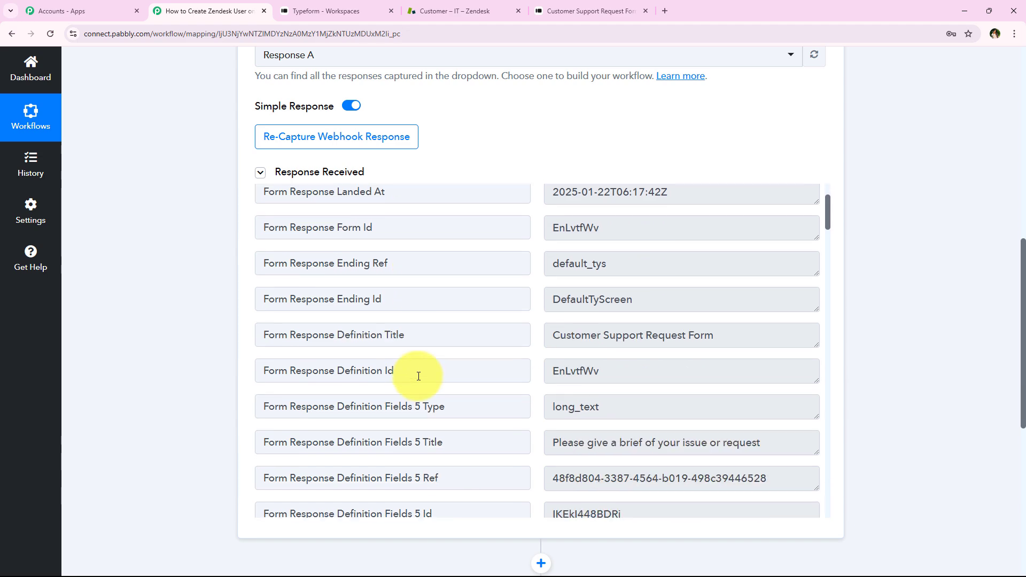
scroll(412, 362, down, 10)
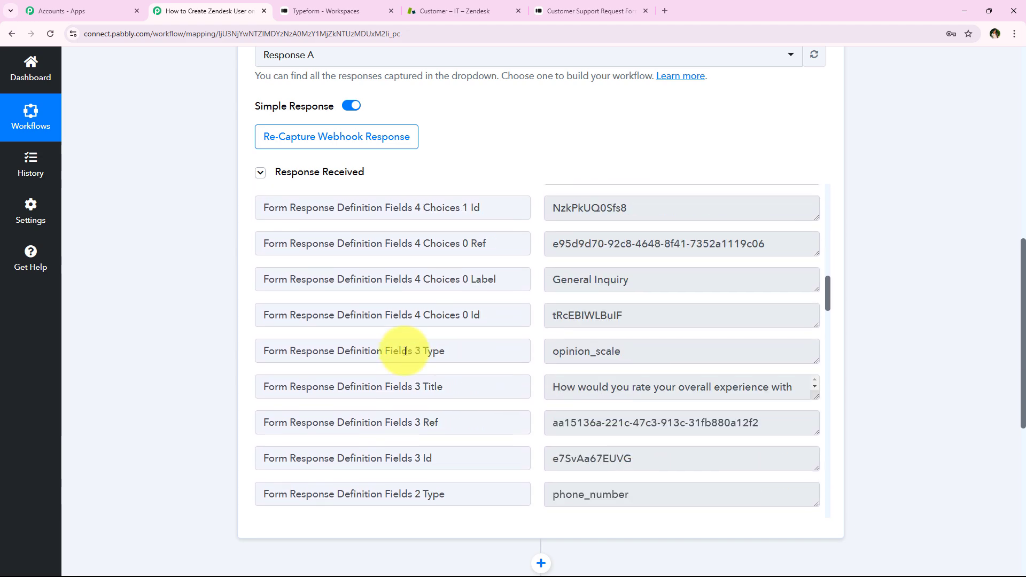
scroll(408, 340, down, 10)
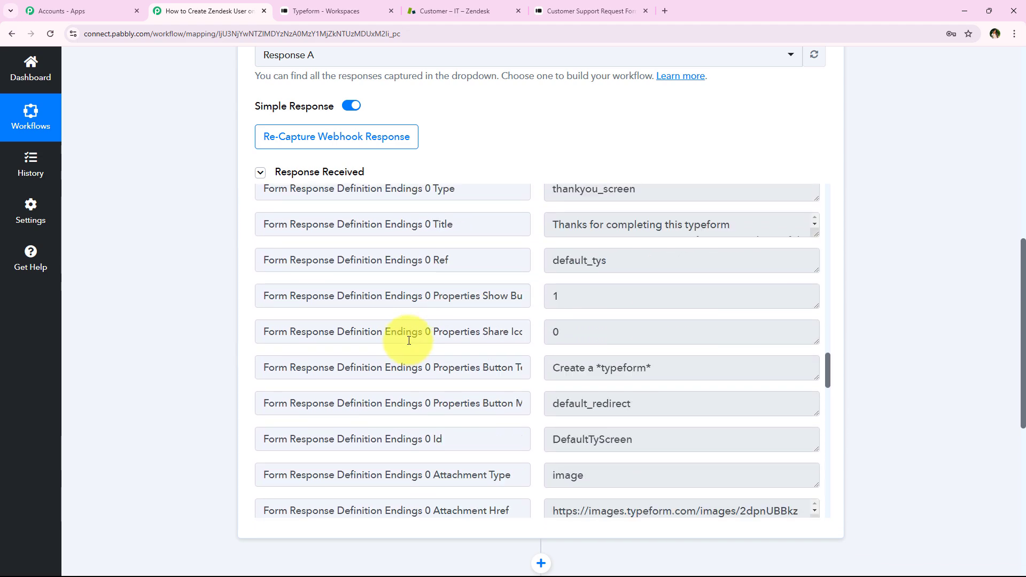
scroll(392, 346, down, 7)
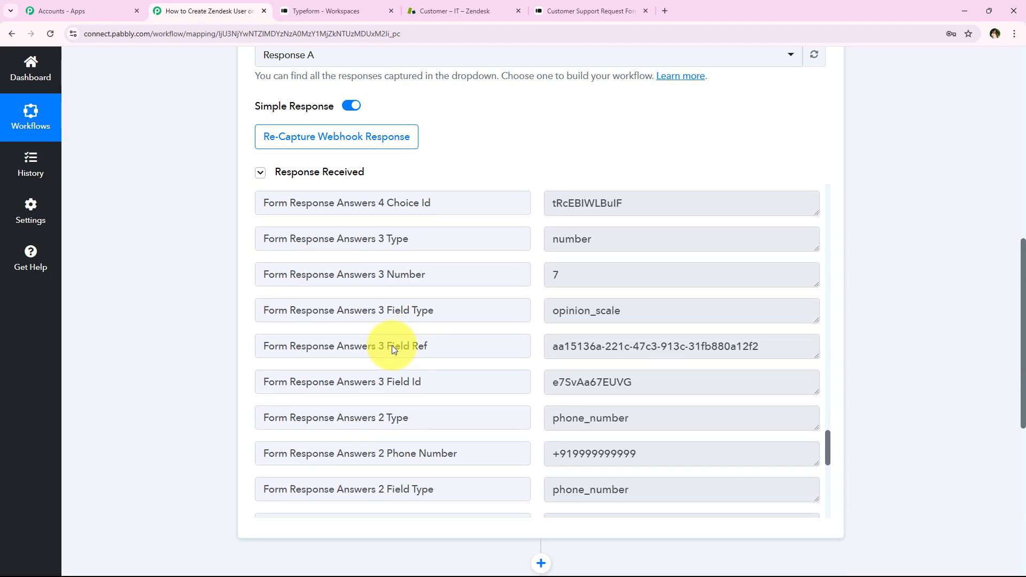
triple_click(722, 291)
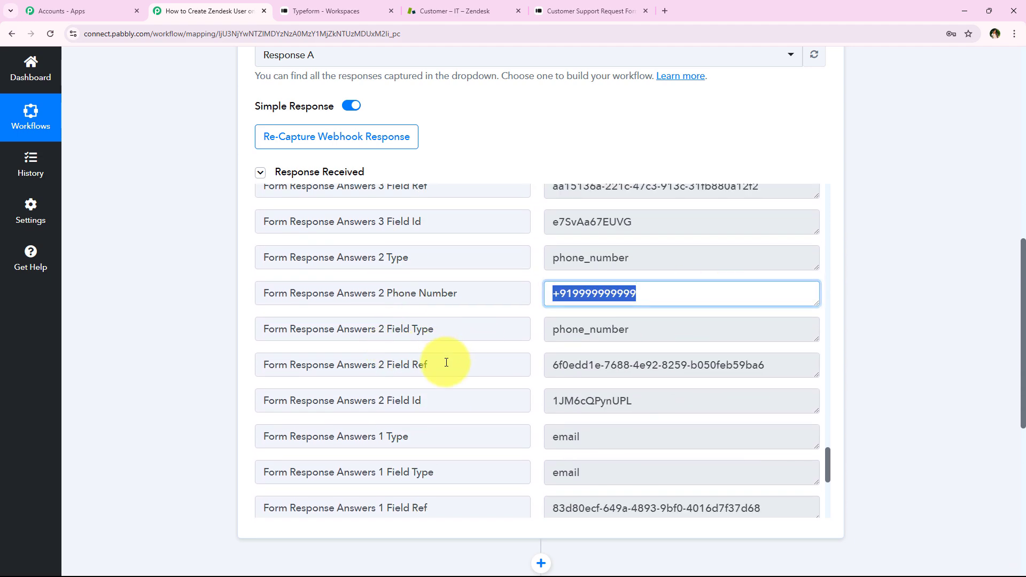
scroll(446, 363, down, 2)
scroll(699, 427, down, 1)
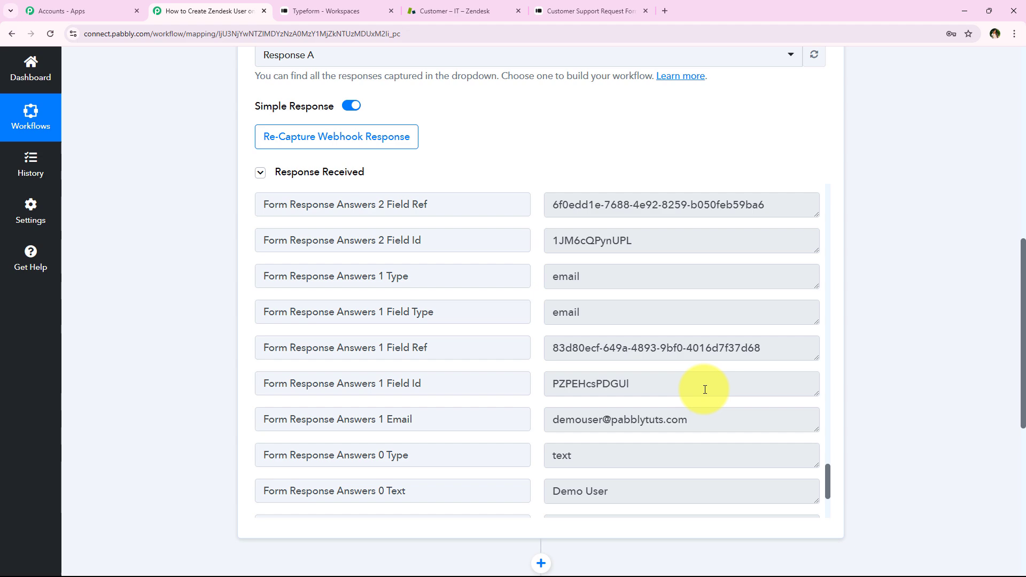
triple_click(717, 420)
scroll(678, 372, down, 2)
triple_click(678, 381)
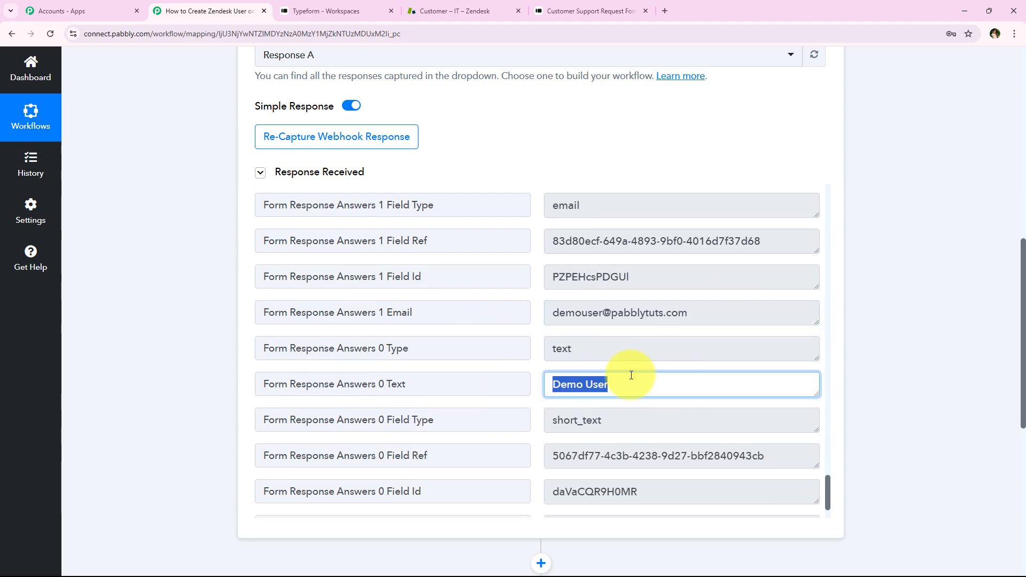
scroll(628, 377, down, 4)
click(180, 427)
scroll(187, 385, up, 10)
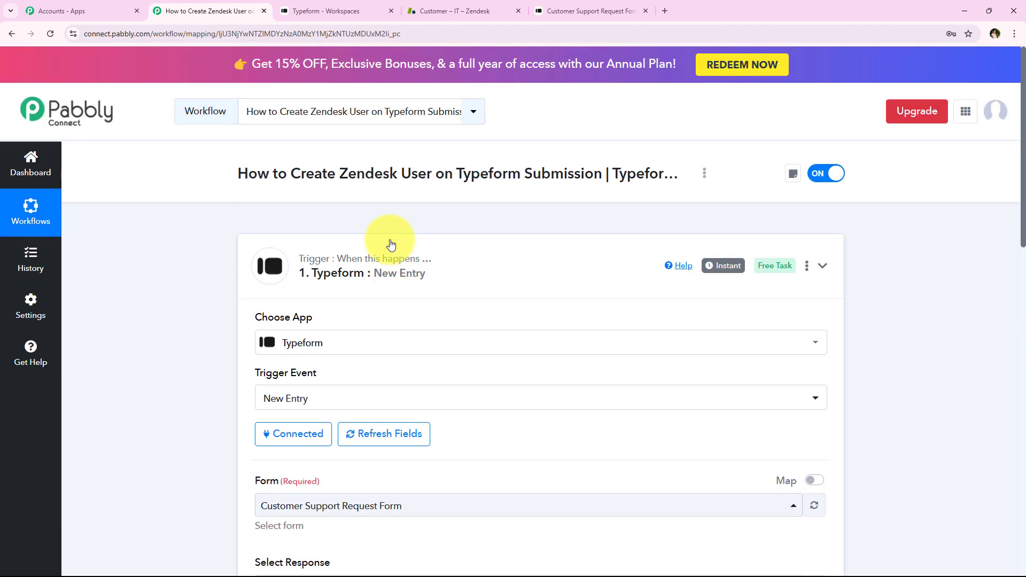
Collapse the Typeform trigger, expand the empty action step and choose Zendesk as its app
click(367, 273)
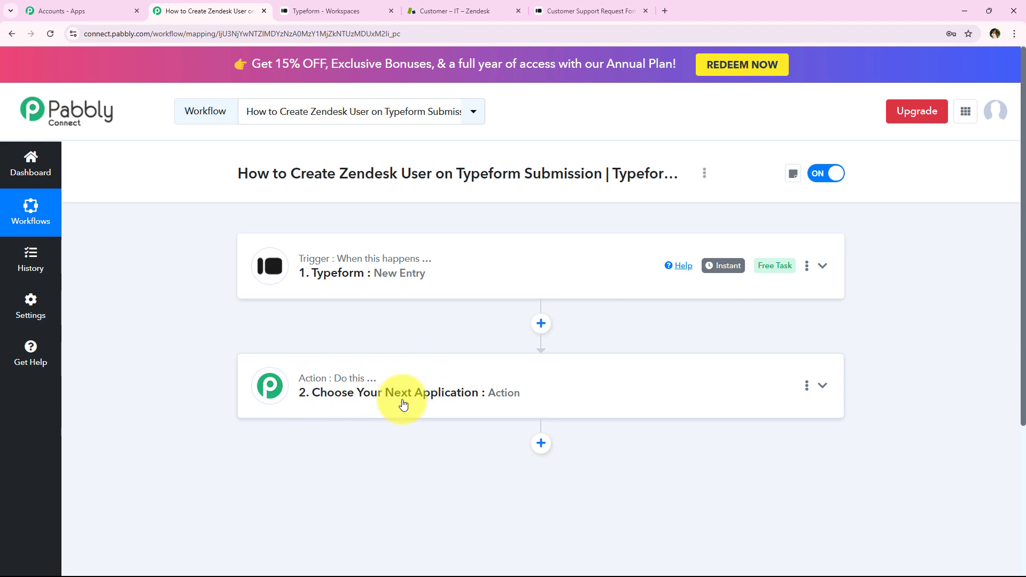
click(389, 386)
scroll(209, 370, down, 3)
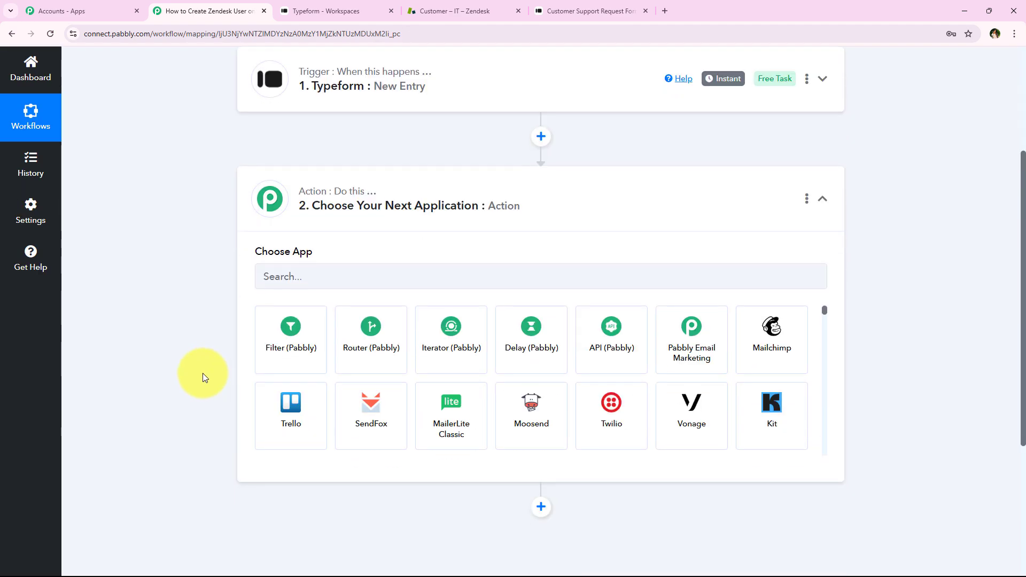
middle_click(204, 371)
scroll(220, 304, up, 3)
drag(290, 169, 595, 173)
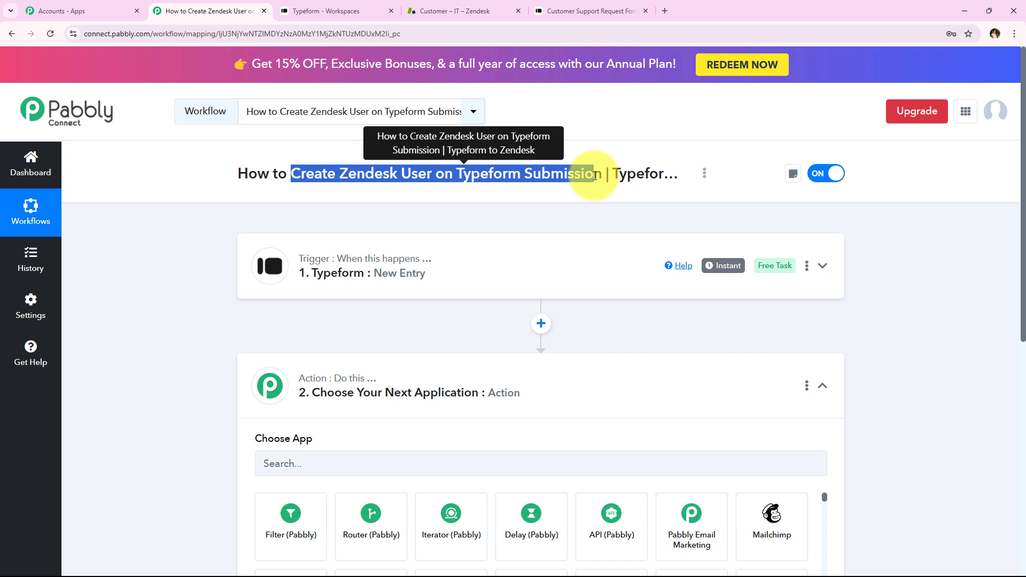
click(316, 474)
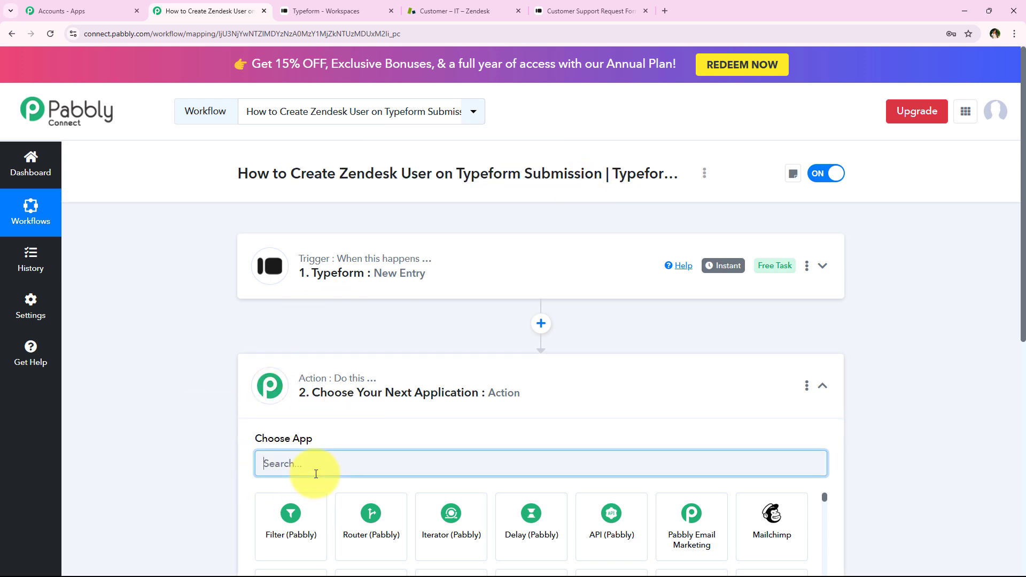
text(Zende)
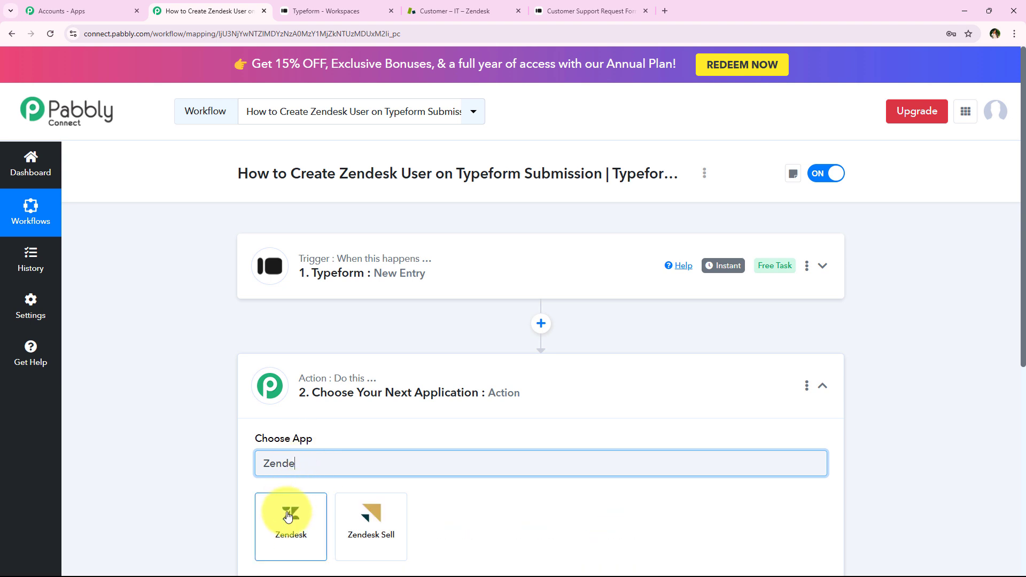
click(288, 515)
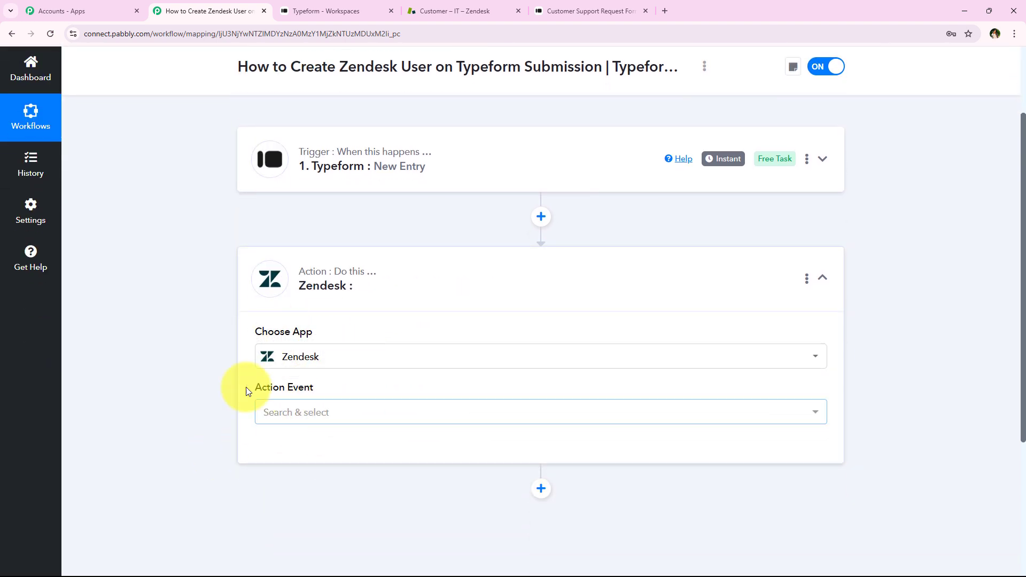
Set the Zendesk action event to Create User and open the account connection settings
drag(232, 390, 332, 389)
click(225, 447)
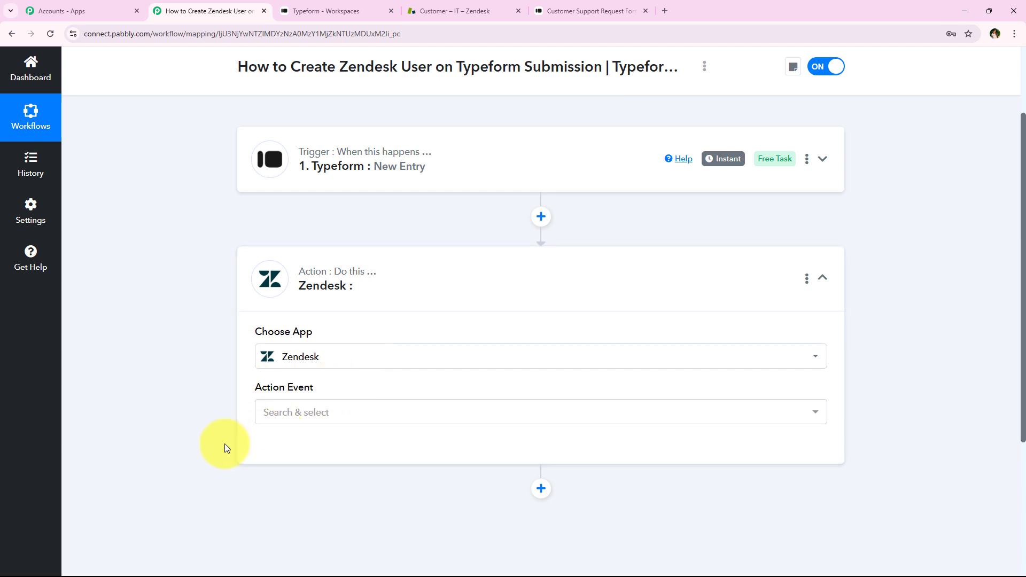
click(275, 410)
scroll(302, 343, down, 2)
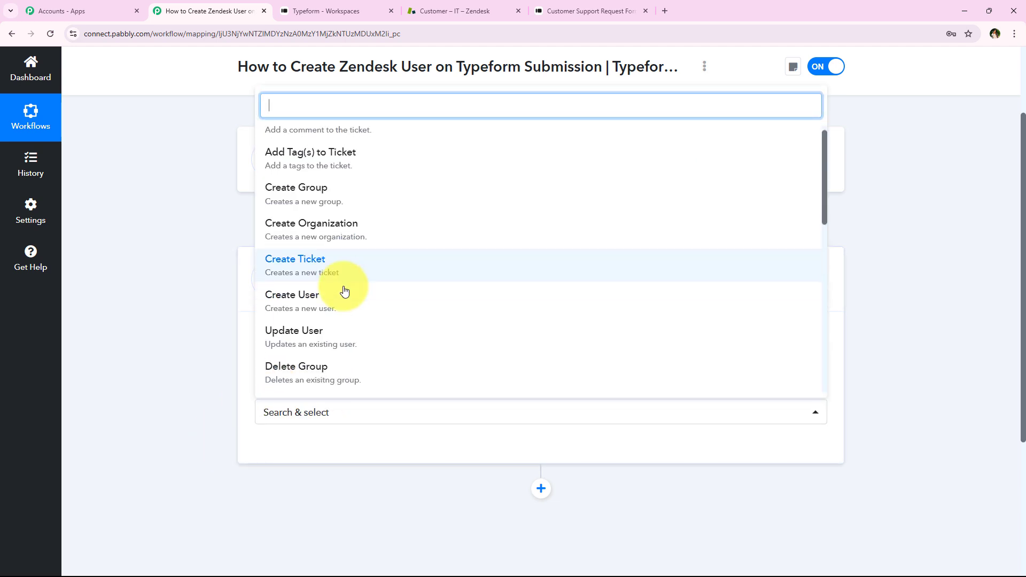
scroll(313, 304, down, 2)
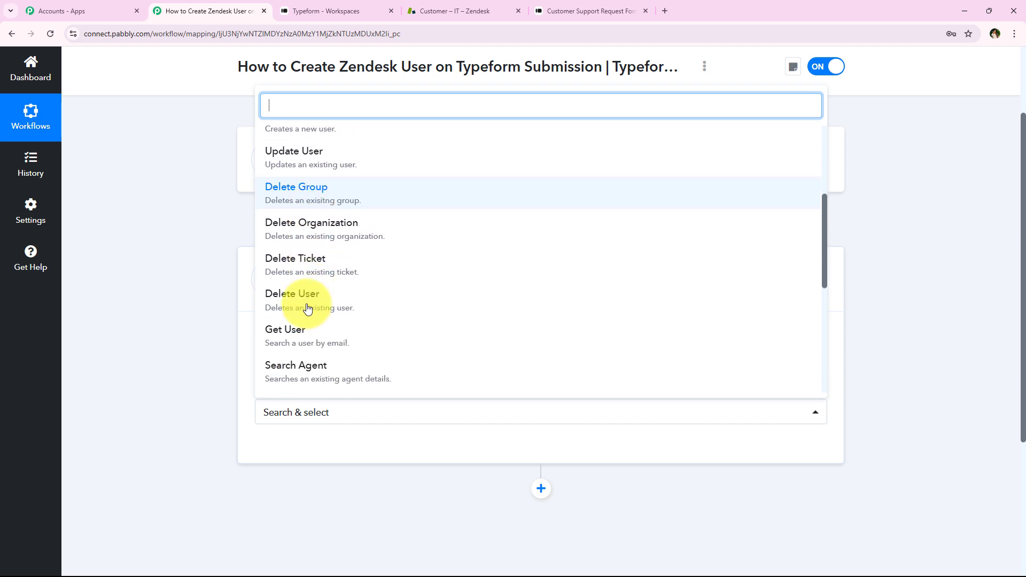
scroll(307, 304, up, 4)
scroll(307, 308, up, 1)
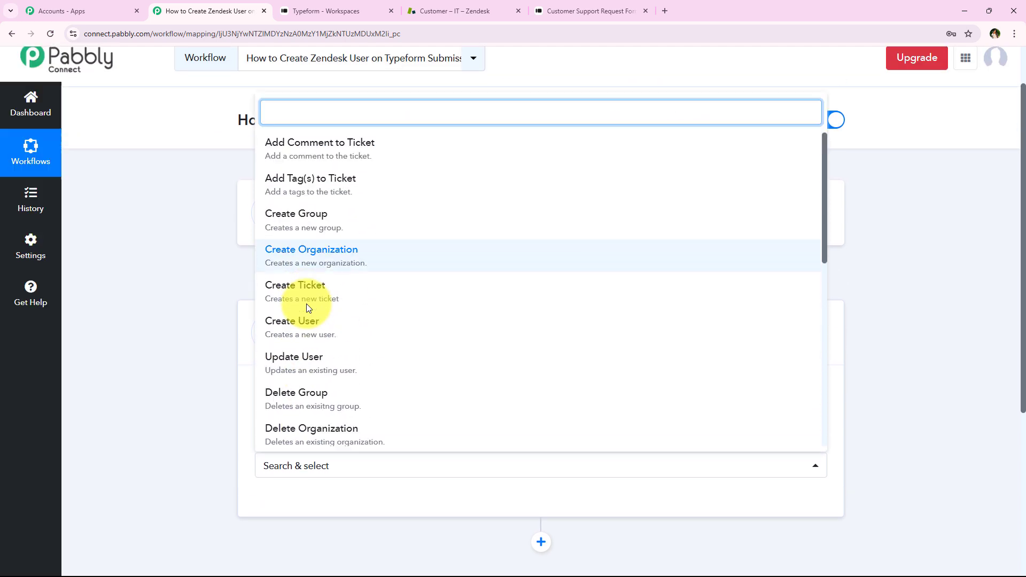
click(346, 332)
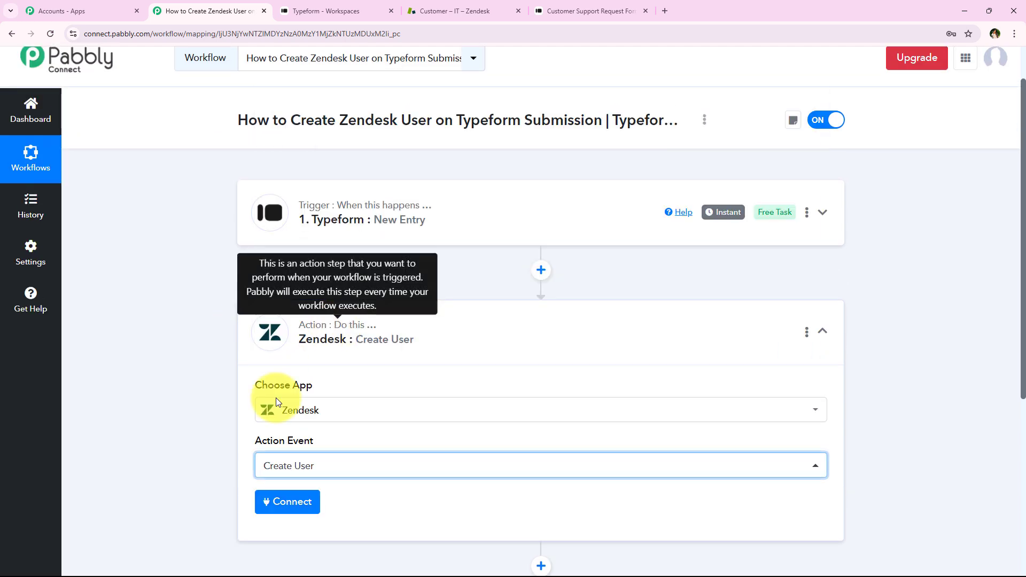
scroll(191, 320, down, 3)
click(272, 348)
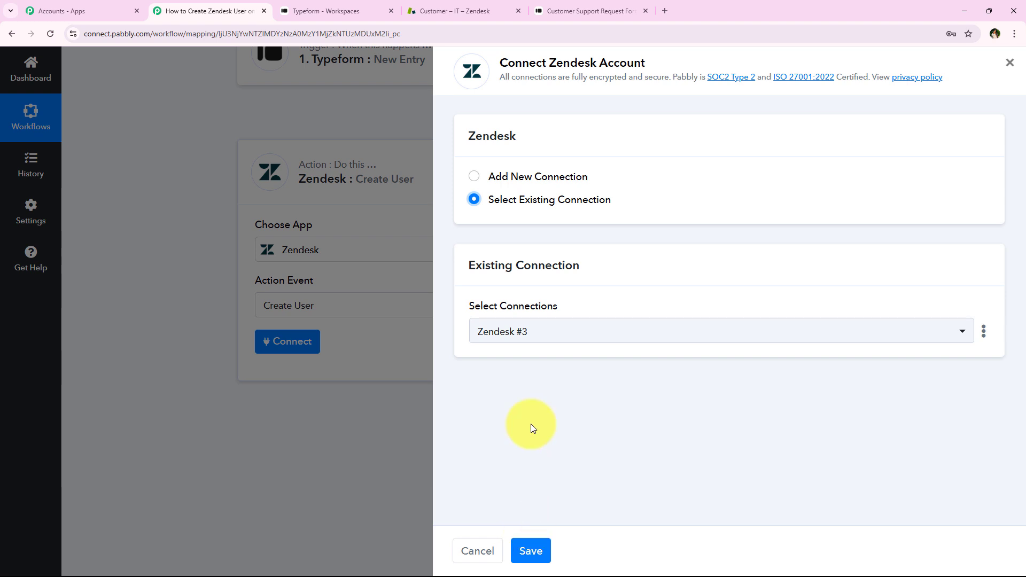
Choose to add a new Zendesk connection and review its username, API token and subdomain fields
click(529, 182)
scroll(483, 300, down, 3)
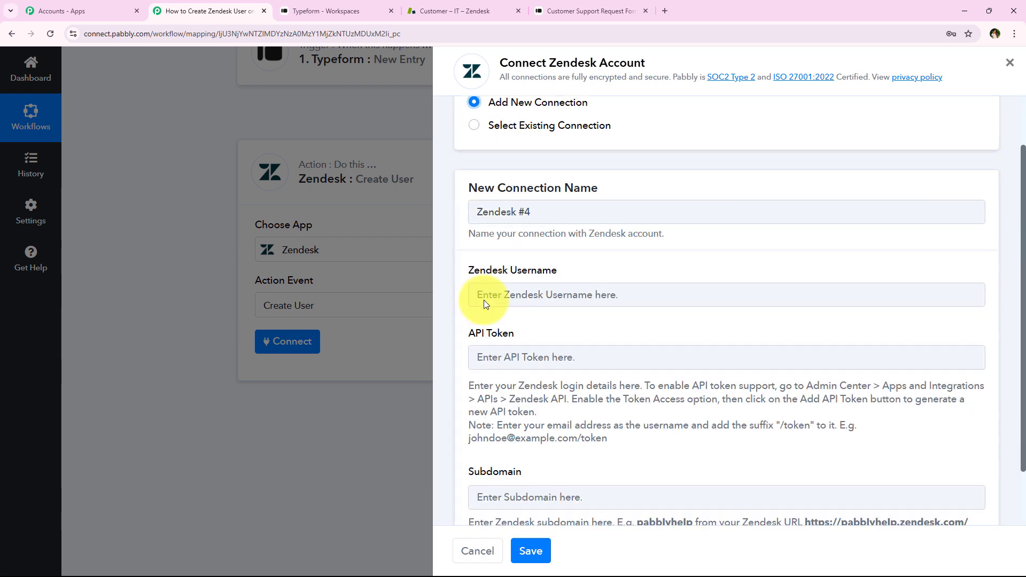
drag(466, 210, 602, 224)
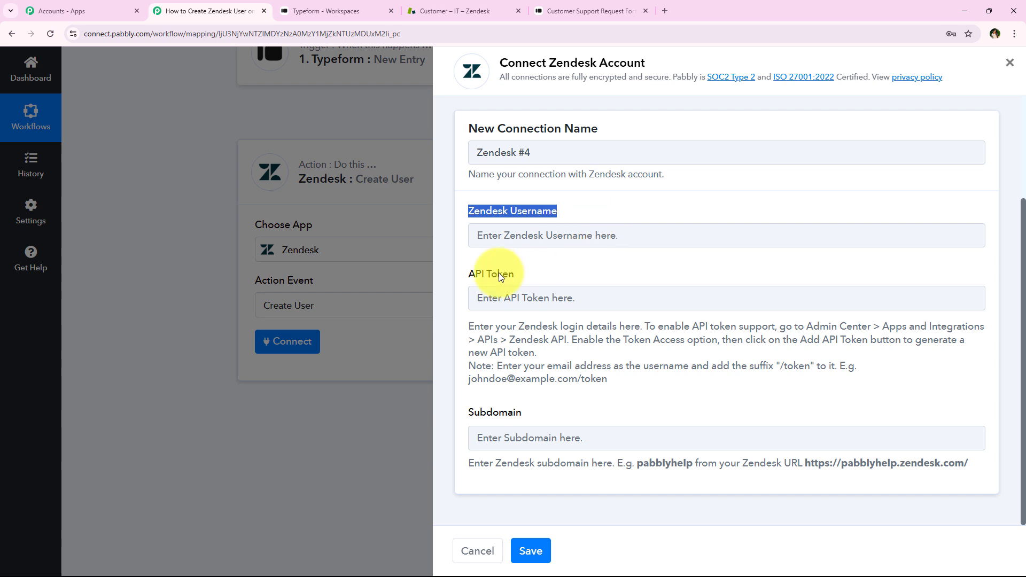
double_click(476, 273)
drag(625, 276, 630, 273)
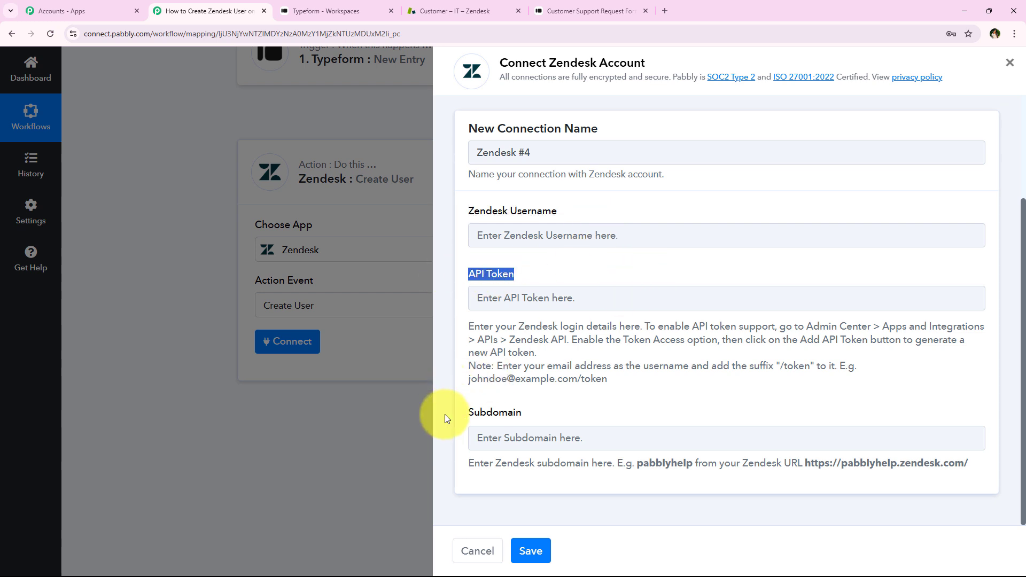
click(565, 417)
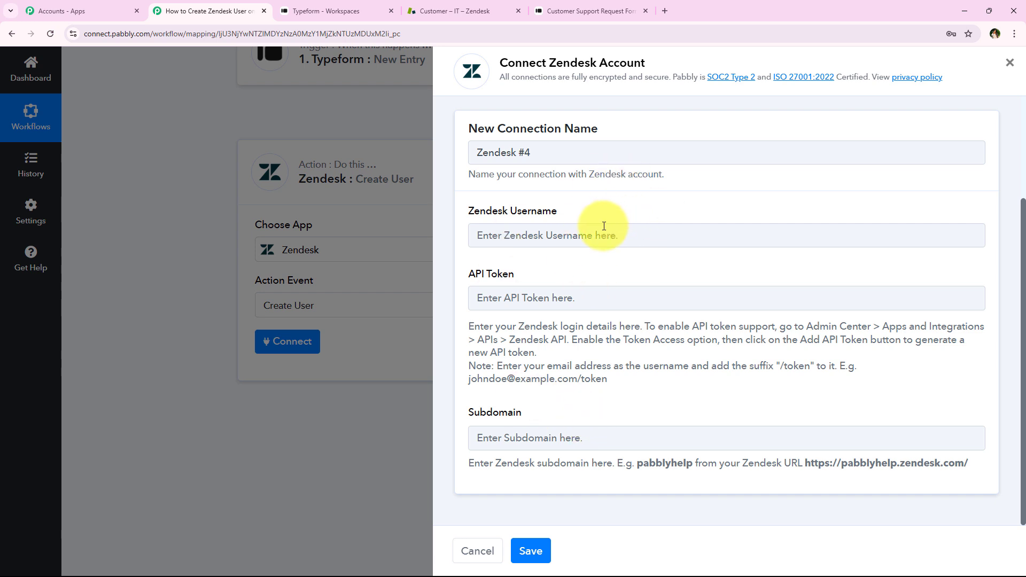
Enter the account e-mail with the suffix "/token" as the Zendesk username
click(645, 237)
key(ctrl+v)
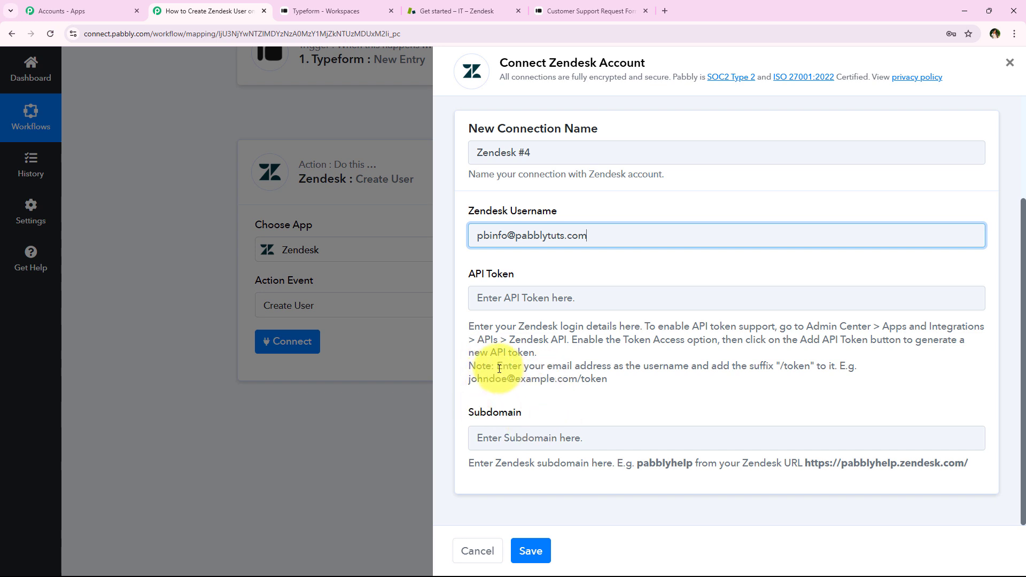
drag(499, 368, 814, 366)
click(598, 237)
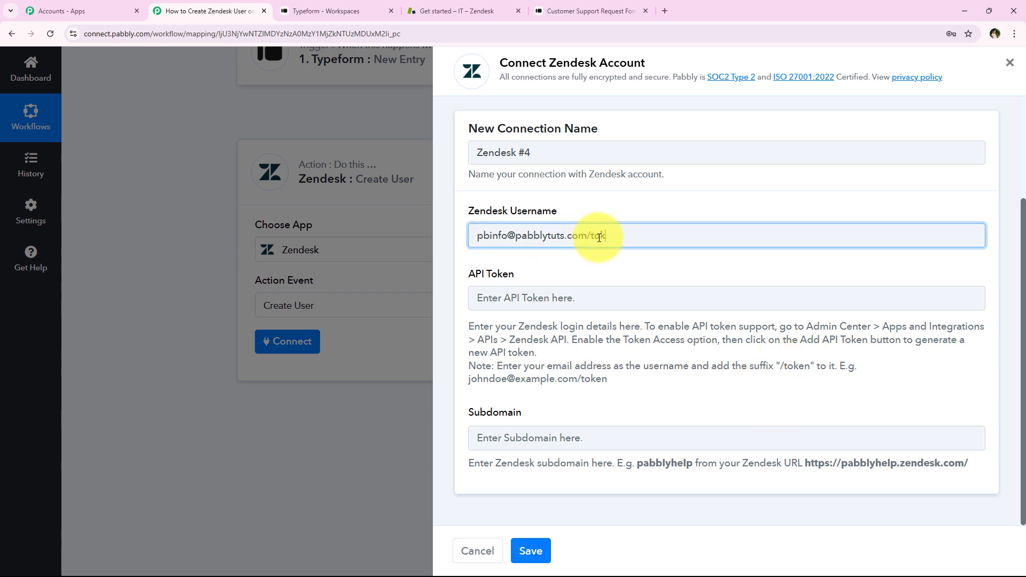
click(602, 278)
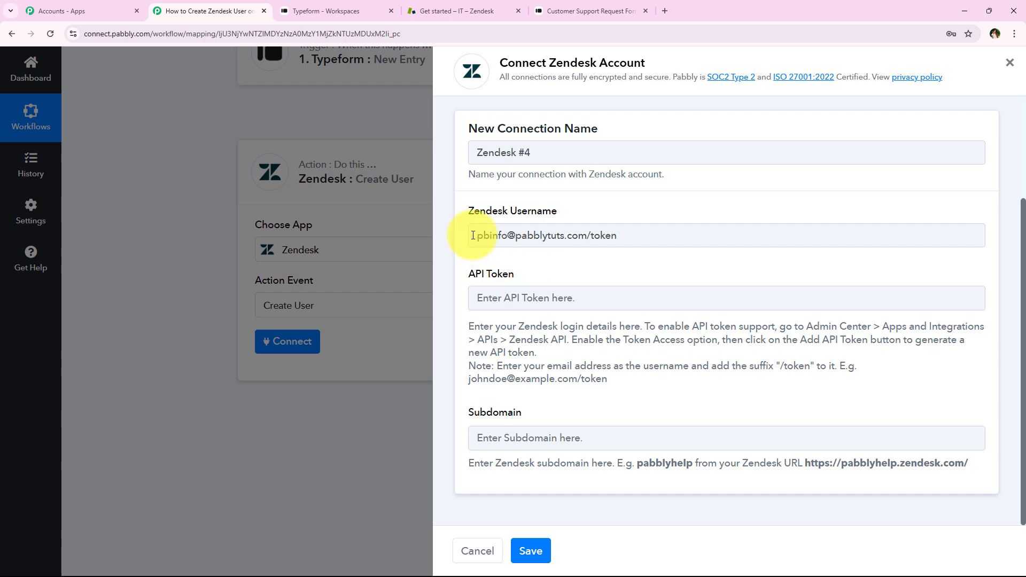
drag(472, 235, 591, 259)
click(624, 219)
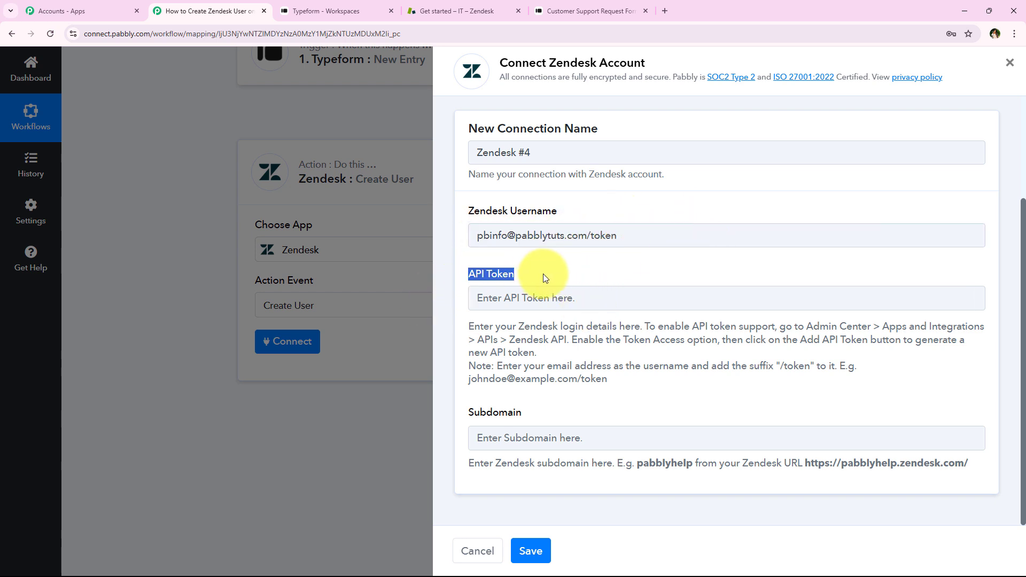
Read the API token instructions, then switch to Zendesk and open the Zendesk API settings in Admin Center under Apps and integrations
click(522, 381)
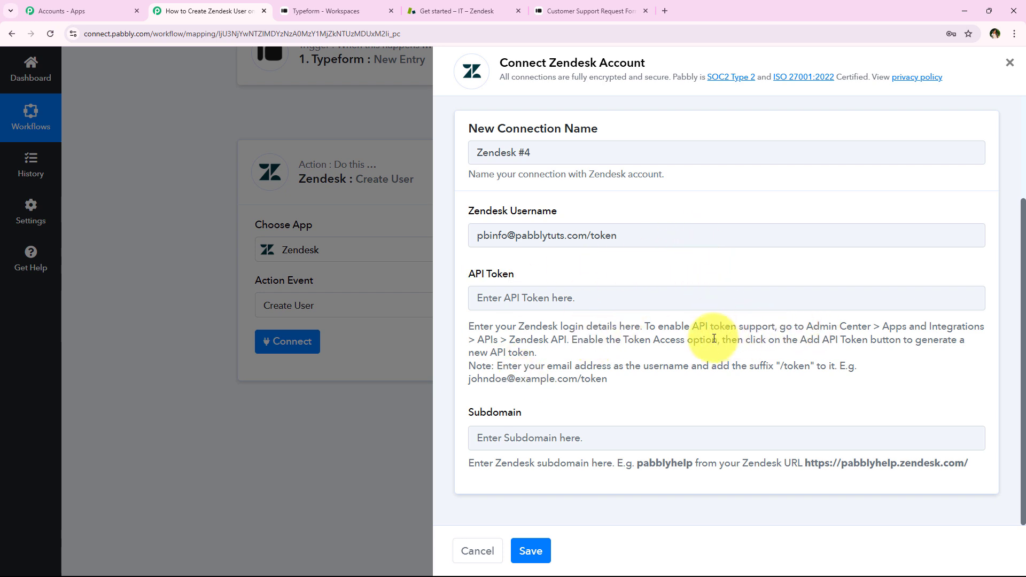
drag(779, 327, 1000, 332)
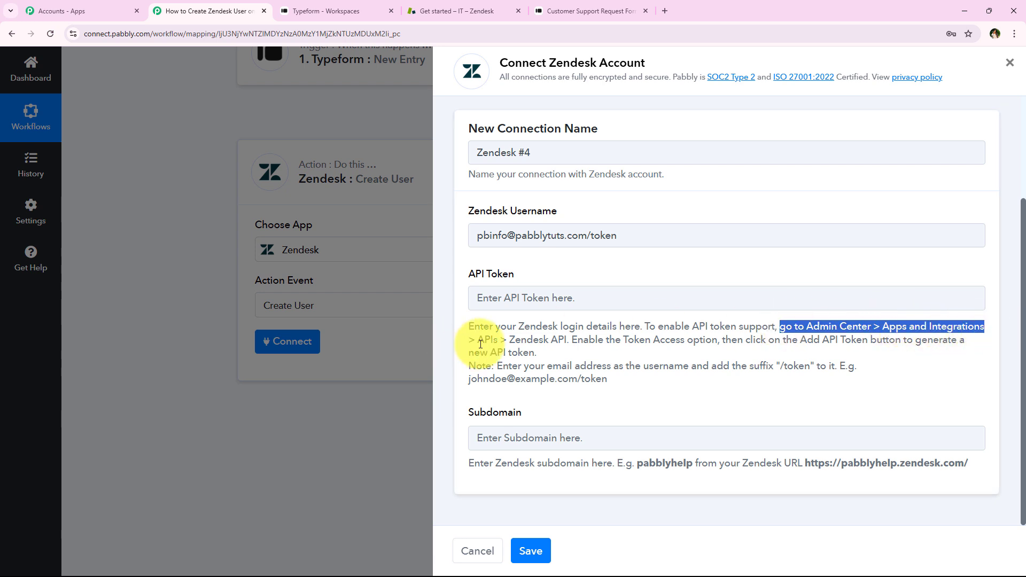
drag(478, 342, 551, 342)
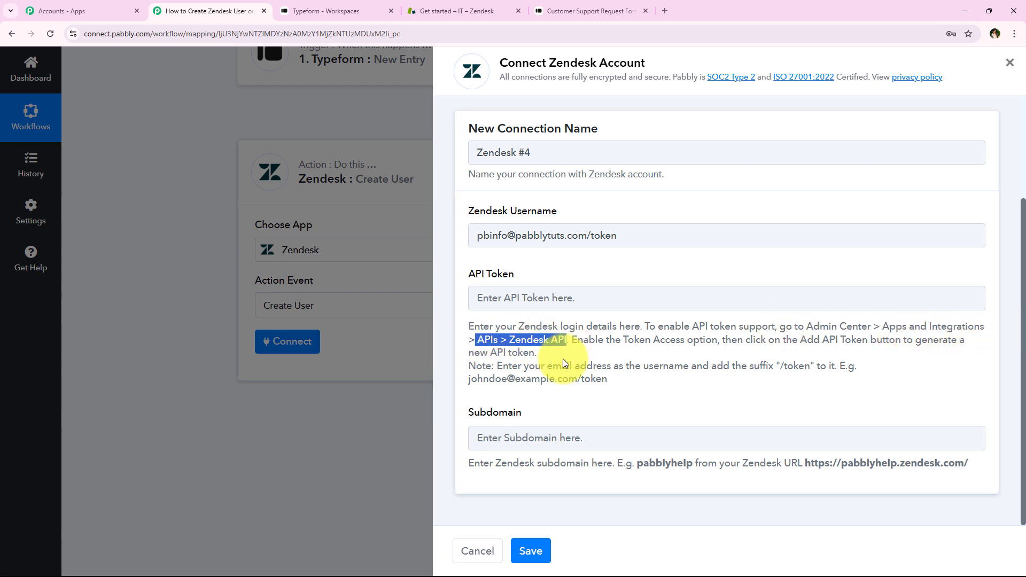
click(563, 355)
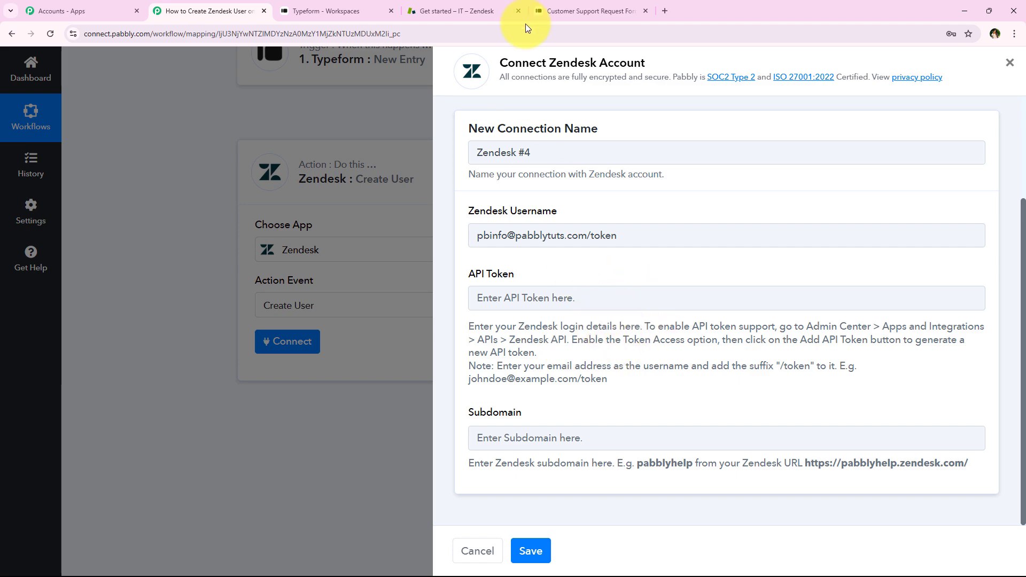
click(431, 16)
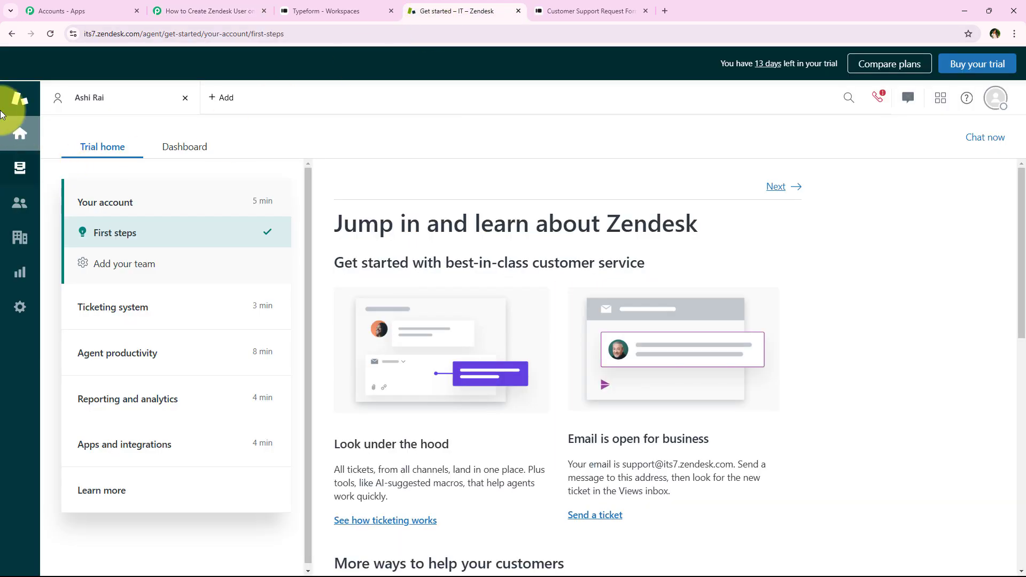
click(17, 303)
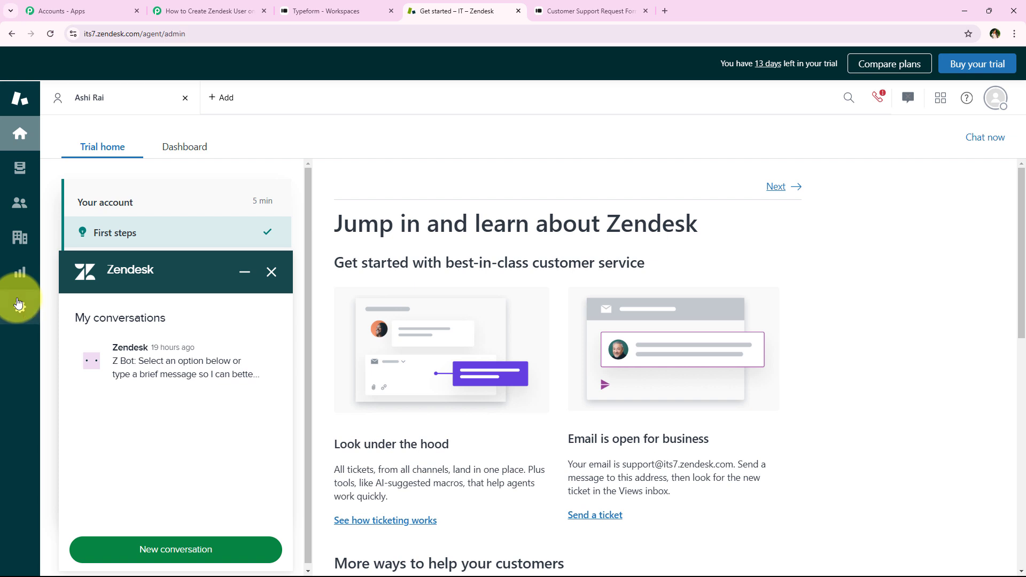
click(269, 271)
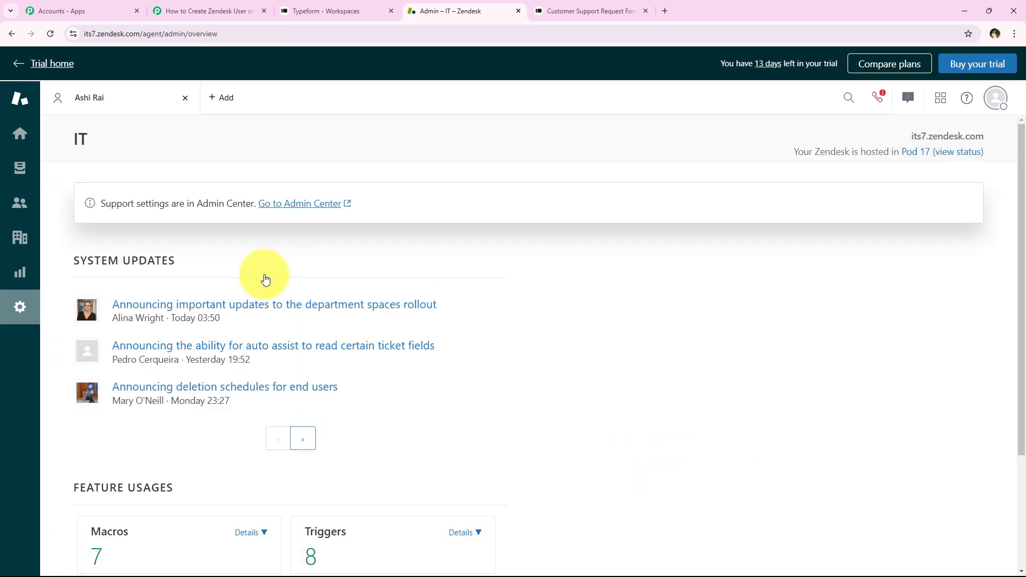
click(281, 207)
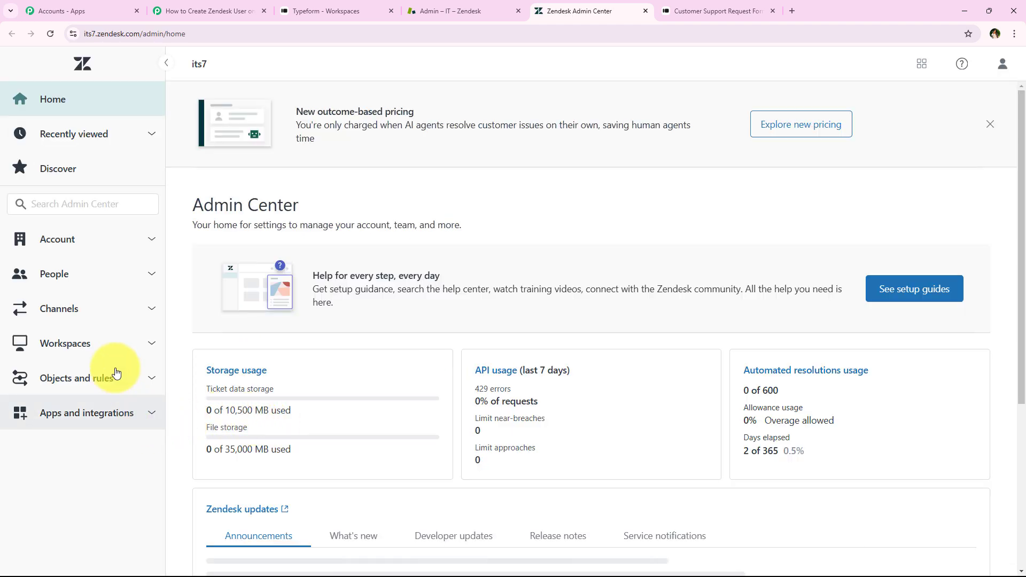
click(118, 421)
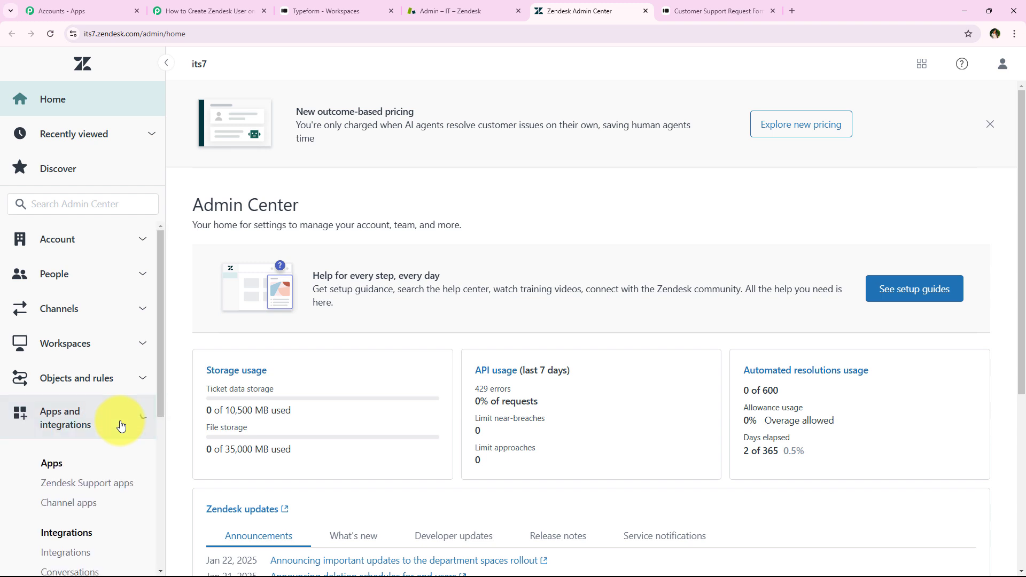
scroll(75, 348, down, 2)
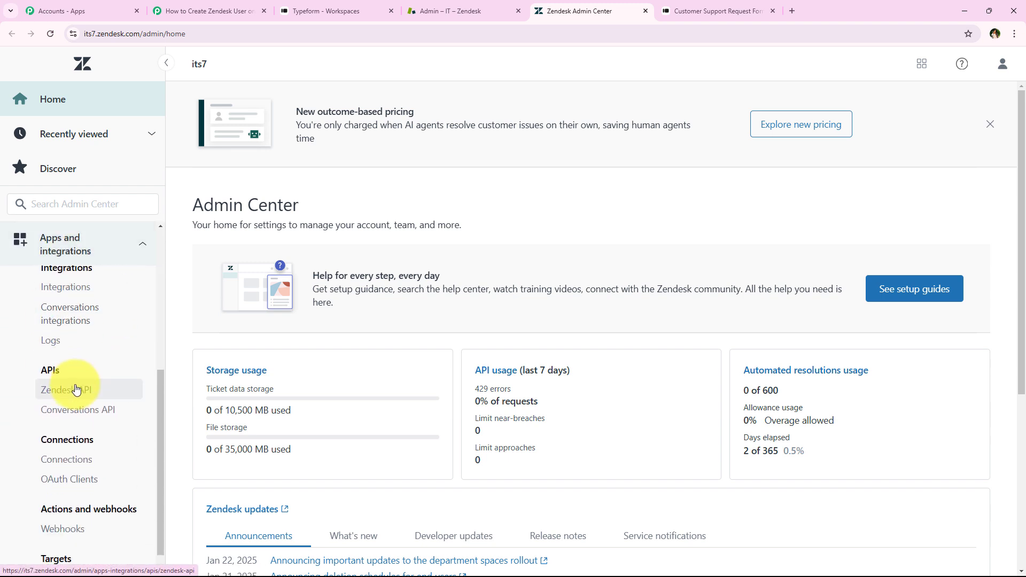
click(77, 401)
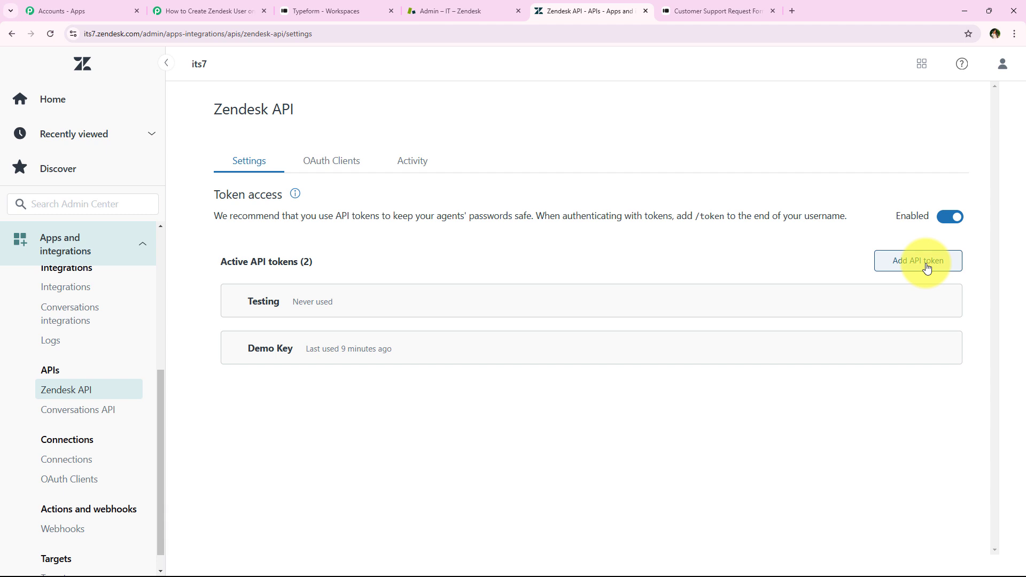
Add an API token described as "New User", copy the token, save it and reopen its entry
click(909, 272)
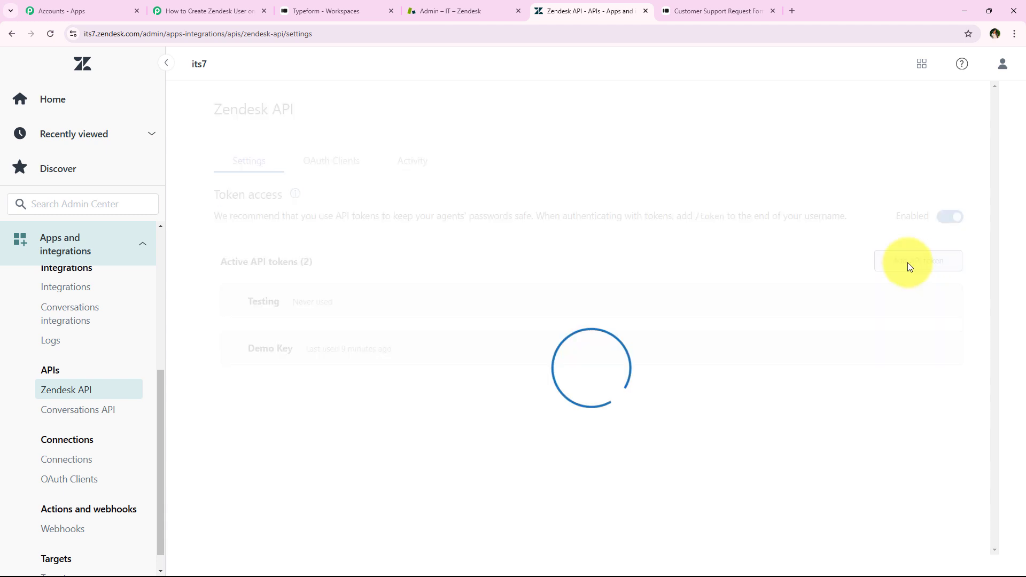
click(313, 281)
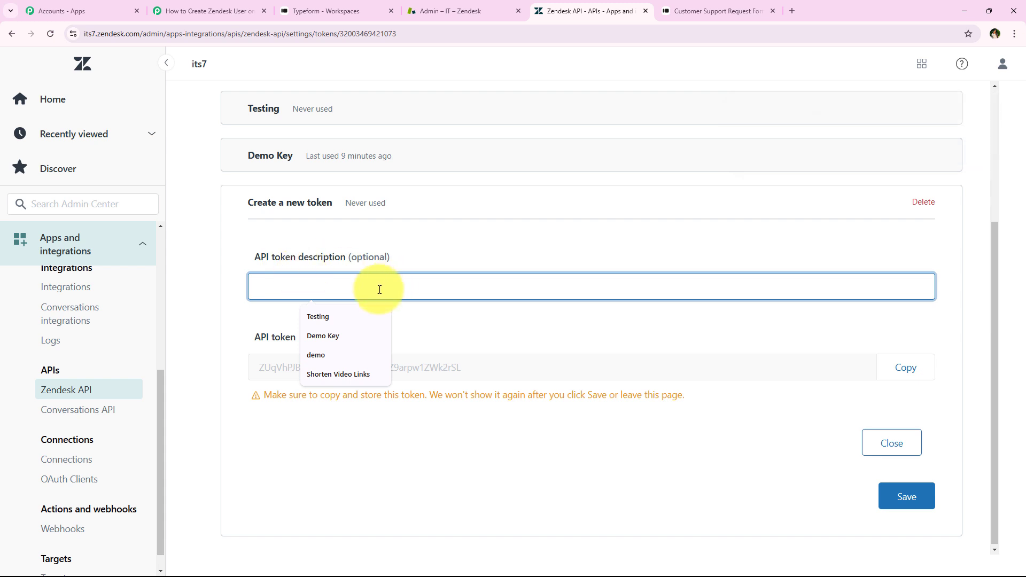
text(New User)
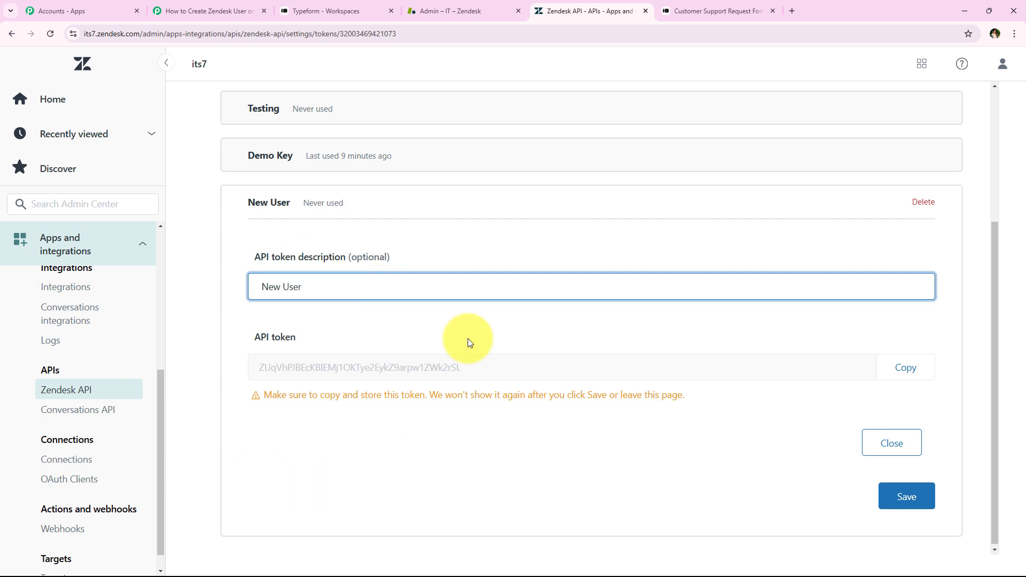
click(907, 375)
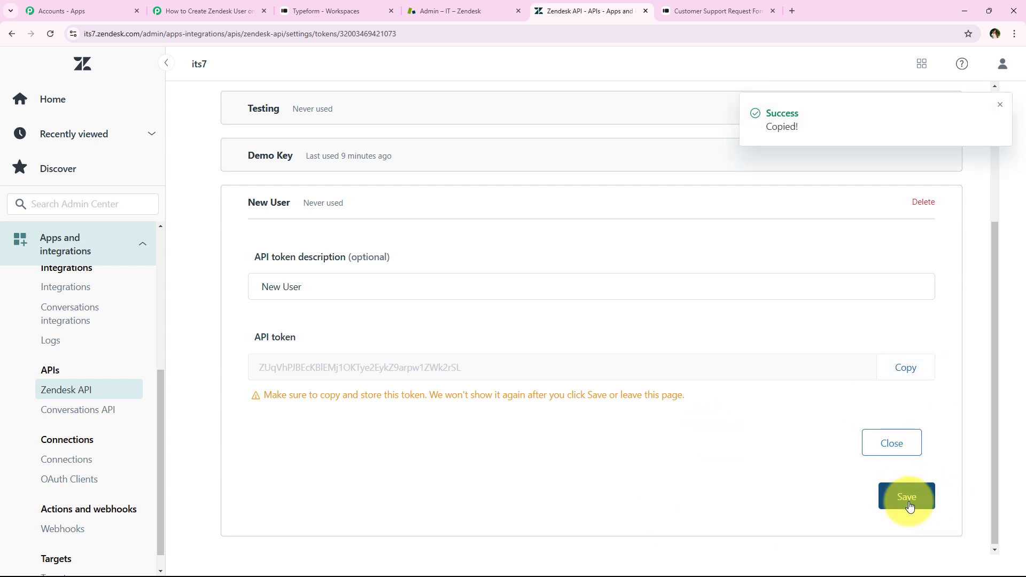
click(907, 497)
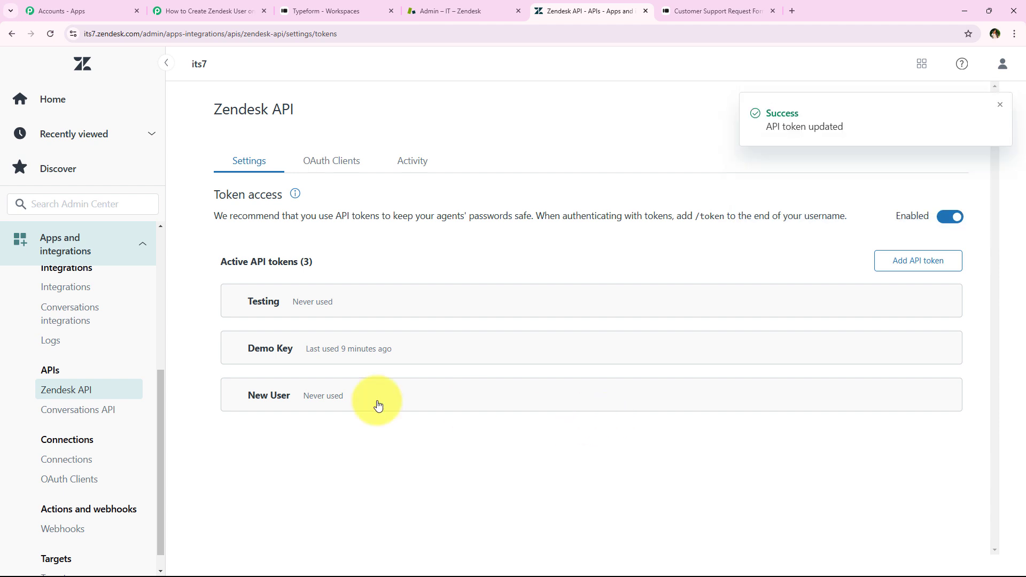
click(251, 401)
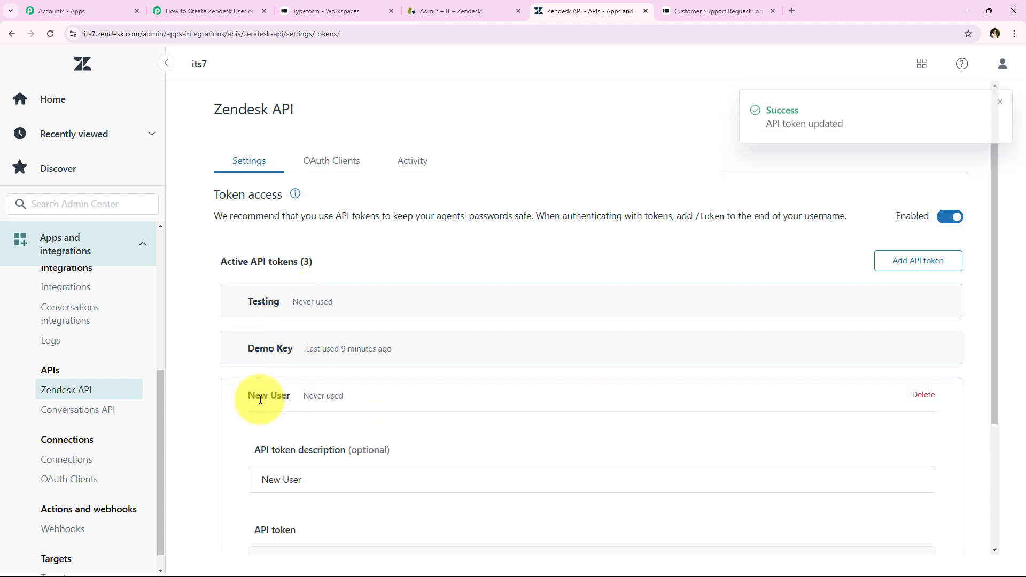
Switch back to the Pabbly Connect workflow and paste the copied token as the connection's API token
click(230, 11)
right_click(509, 307)
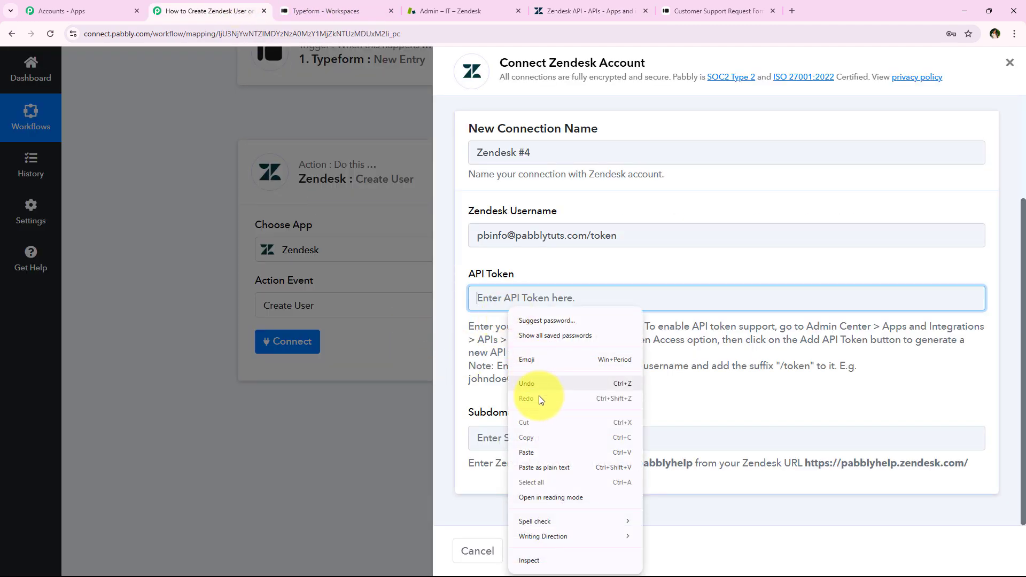
click(537, 447)
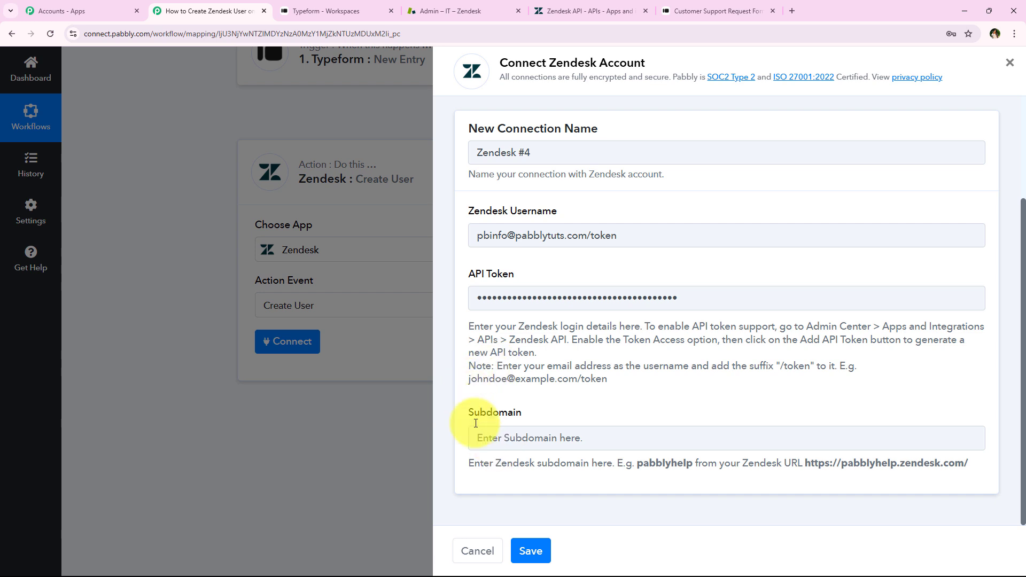
Copy the subdomain "its7" from the Zendesk web address and paste it into the Pabbly Connect connection's subdomain
drag(453, 412, 598, 416)
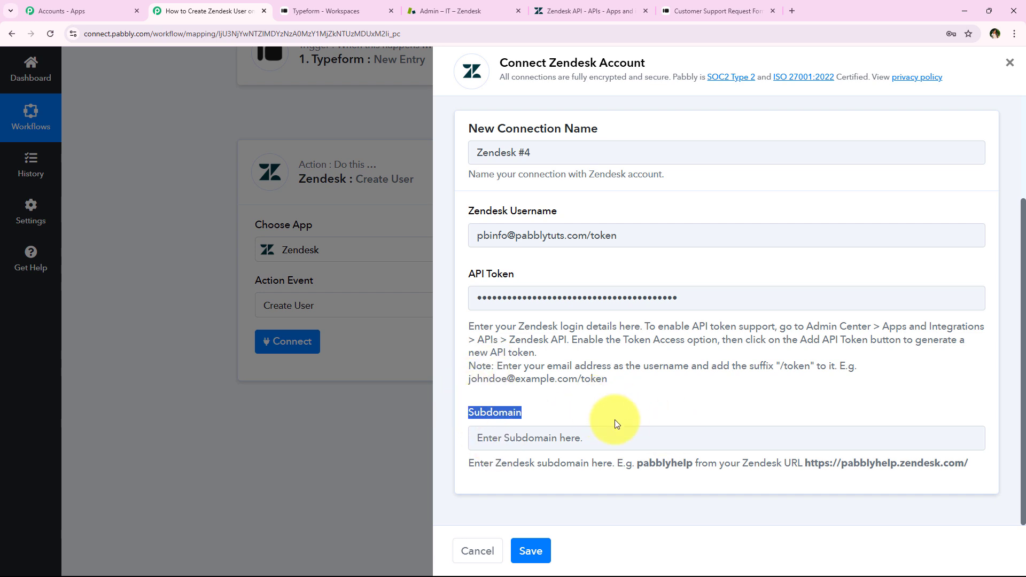
click(472, 13)
click(138, 33)
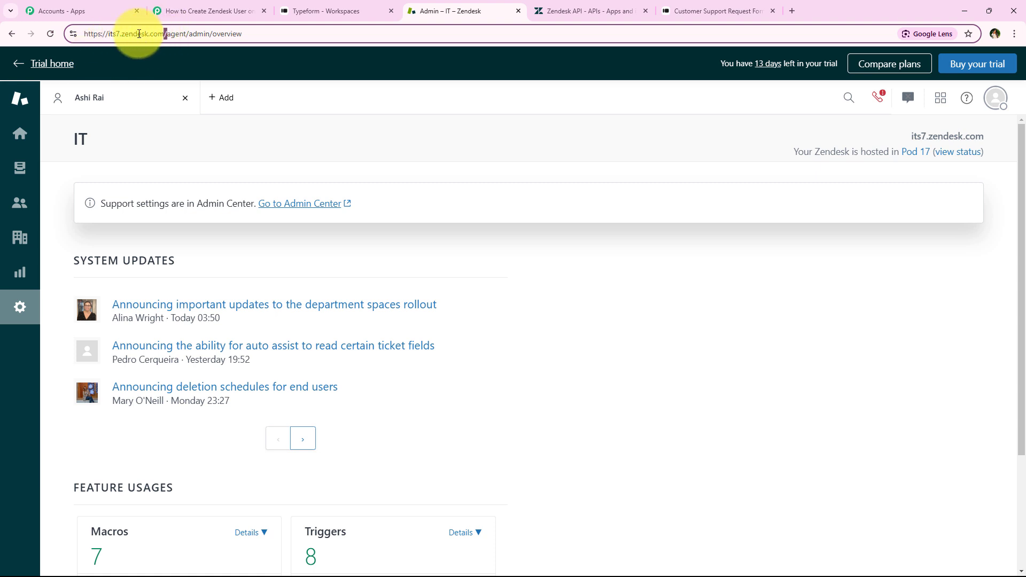
right_click(114, 34)
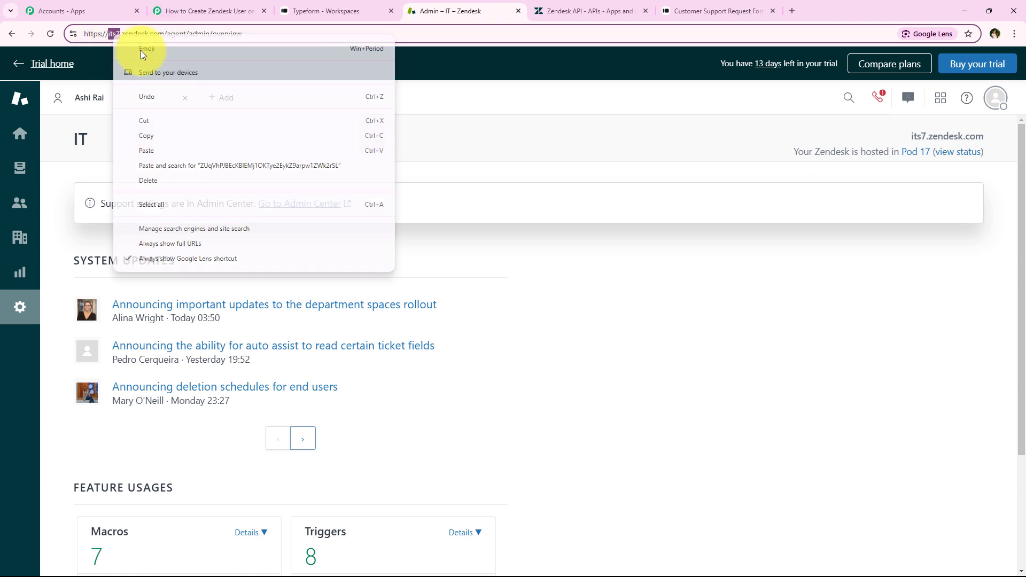
click(149, 133)
click(207, 10)
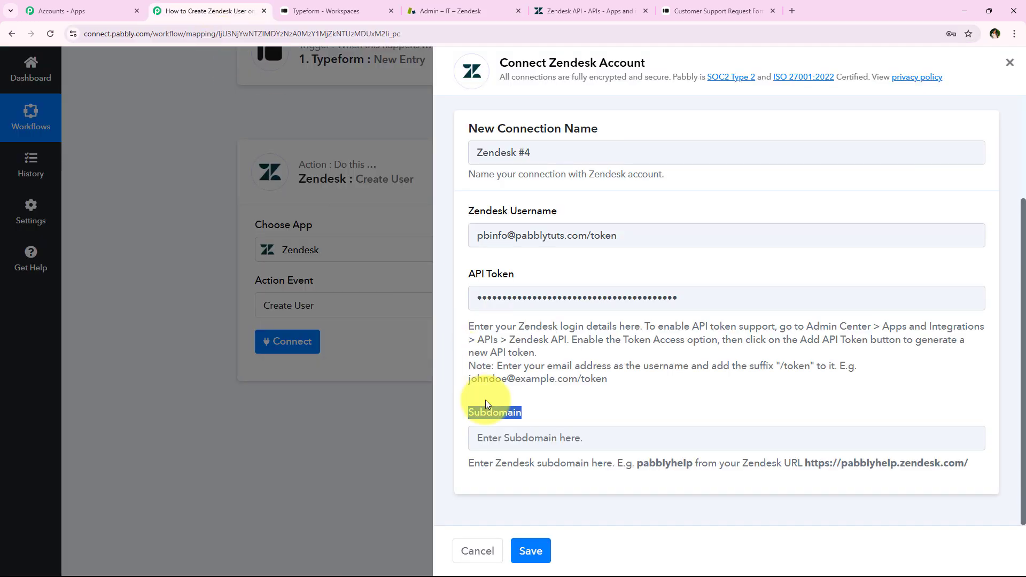
right_click(515, 435)
click(555, 312)
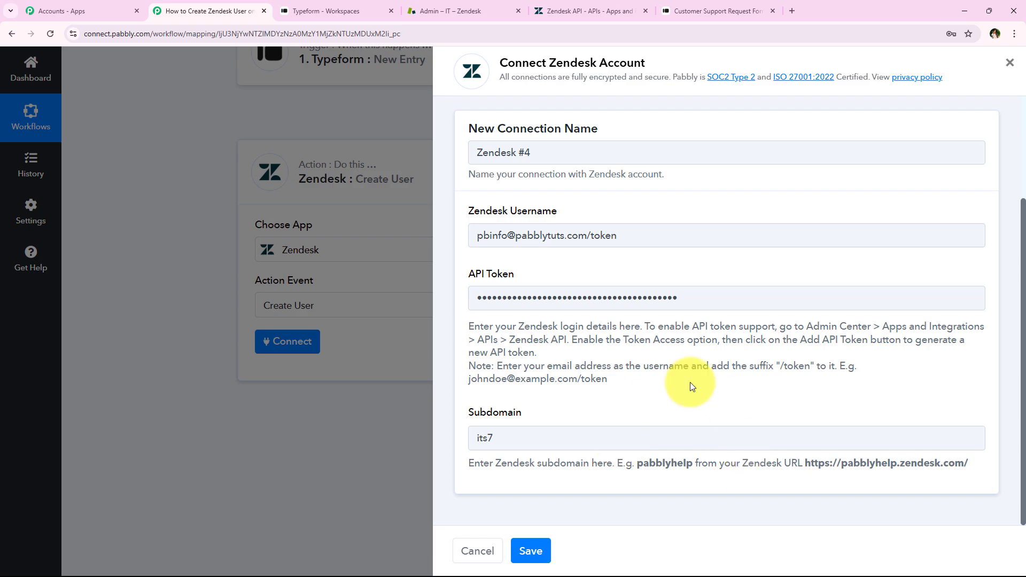
Recheck the subdomain against the Zendesk web address and save the new Zendesk connection in Pabbly Connect
click(458, 10)
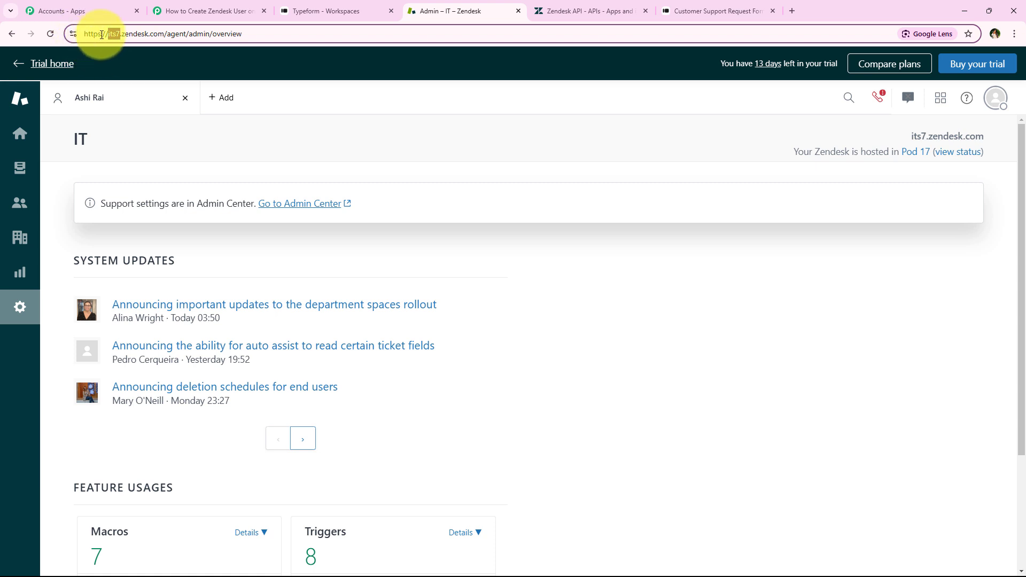
click(213, 10)
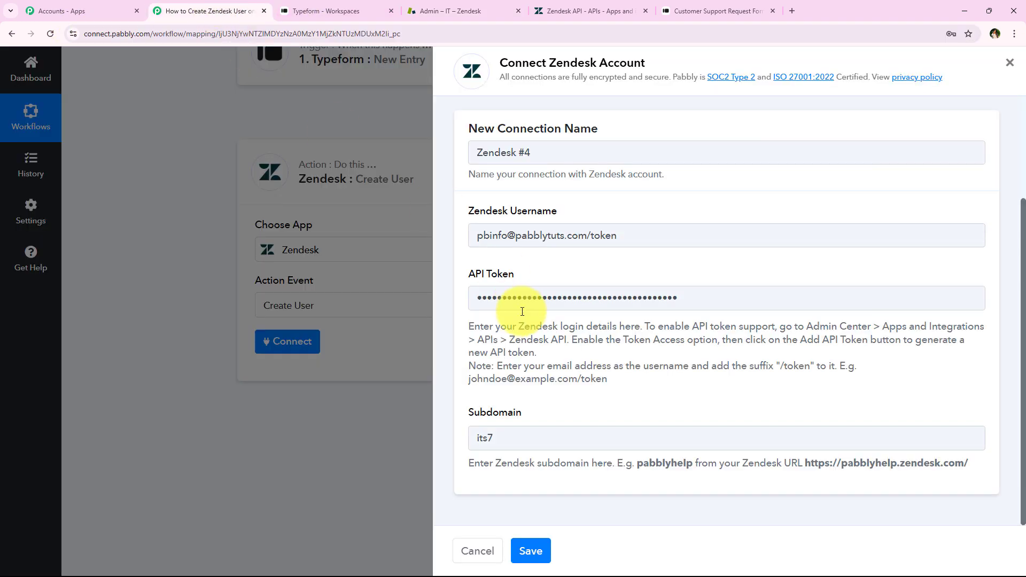
drag(533, 505, 532, 550)
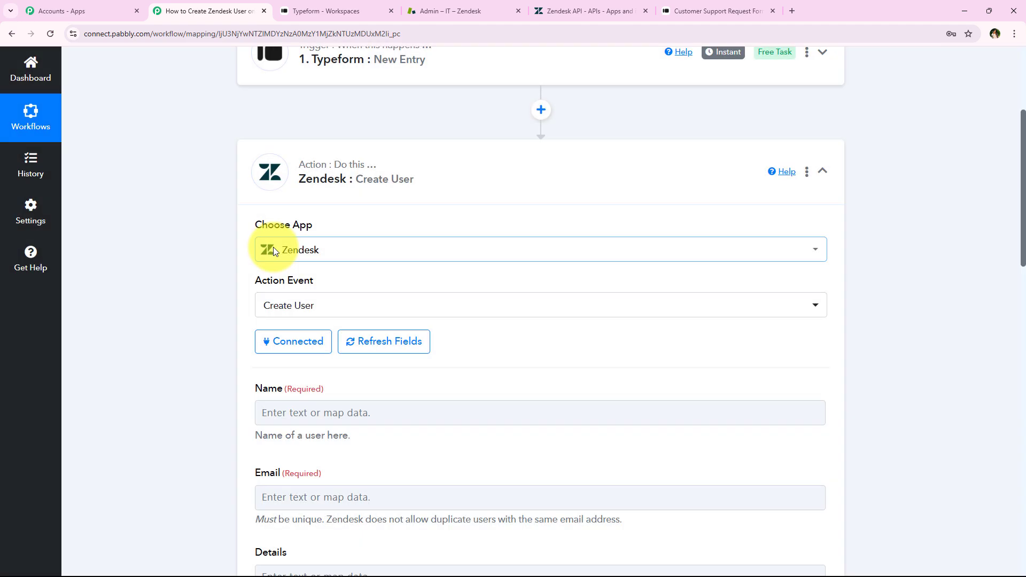
Review the Zendesk Create User fields available for mapping, from Name and Email down to Tags and Role
scroll(209, 306, down, 2)
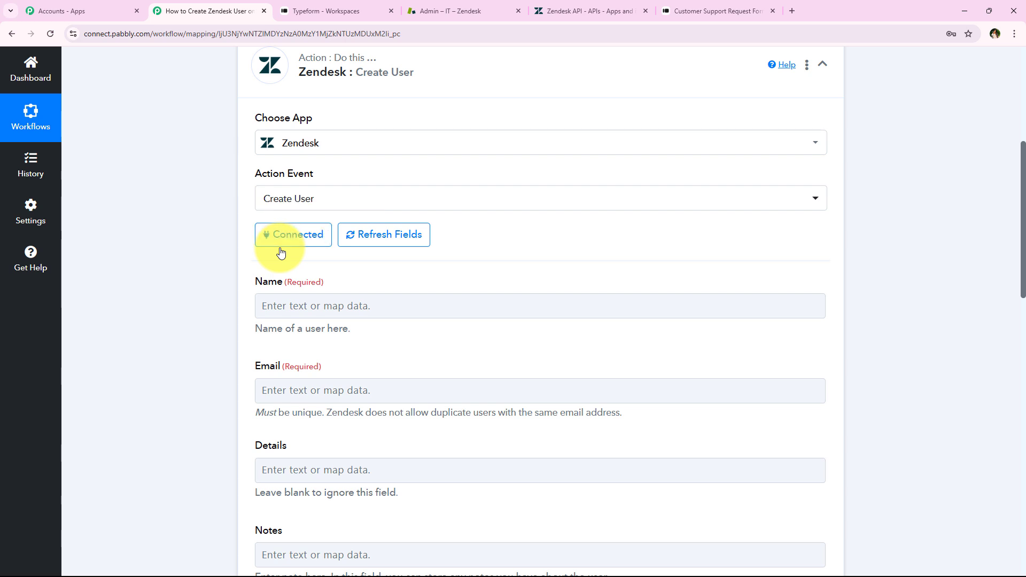
scroll(267, 259, down, 1)
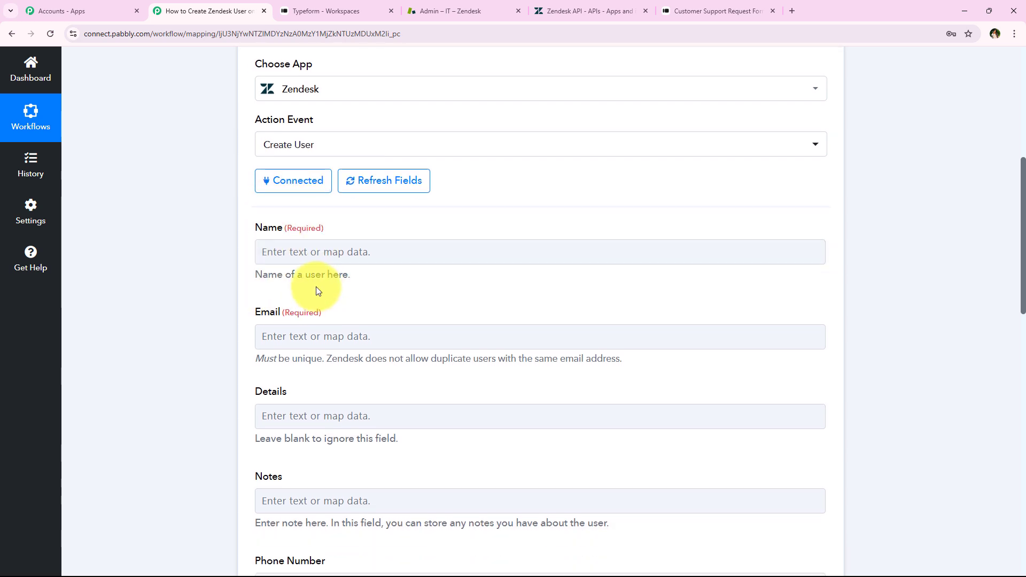
scroll(304, 288, down, 1)
scroll(302, 299, down, 2)
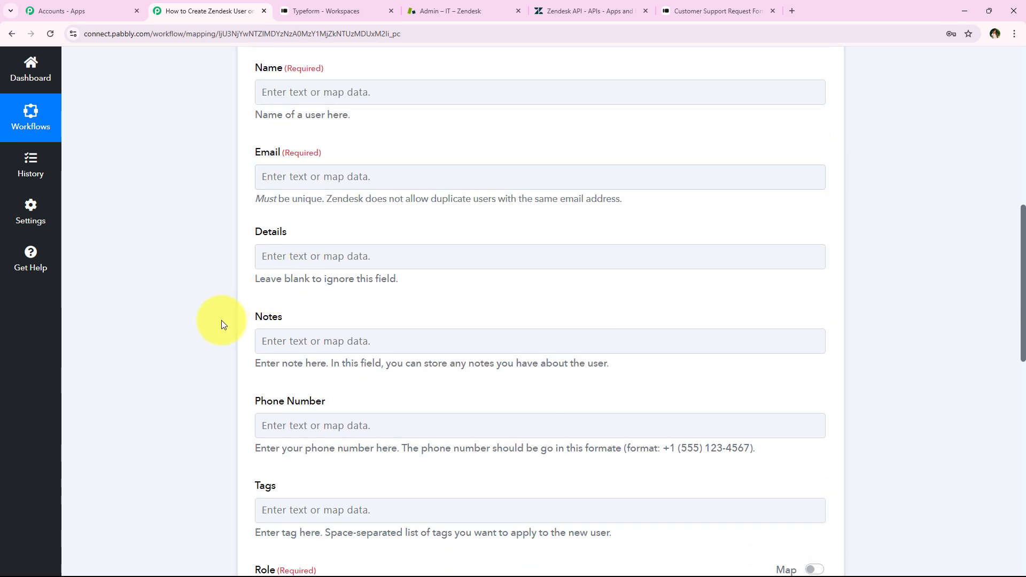
scroll(220, 315, up, 3)
scroll(217, 312, up, 2)
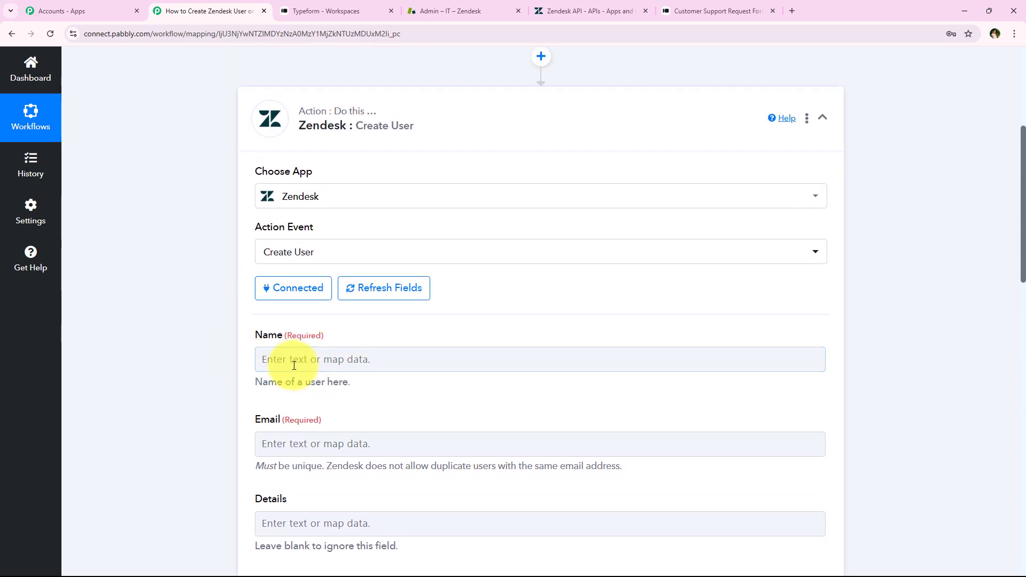
scroll(293, 374, down, 1)
scroll(331, 315, up, 3)
Expand the Typeform trigger to examine the captured name answer in its response, and reopen the Zendesk Create User action
click(412, 88)
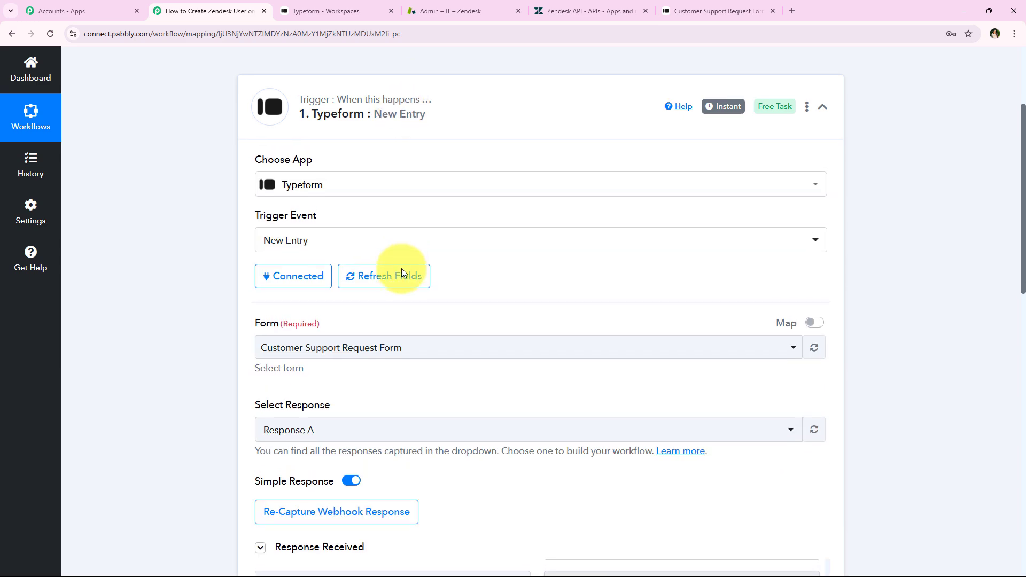
scroll(401, 299, up, 2)
scroll(394, 321, down, 5)
scroll(393, 315, down, 3)
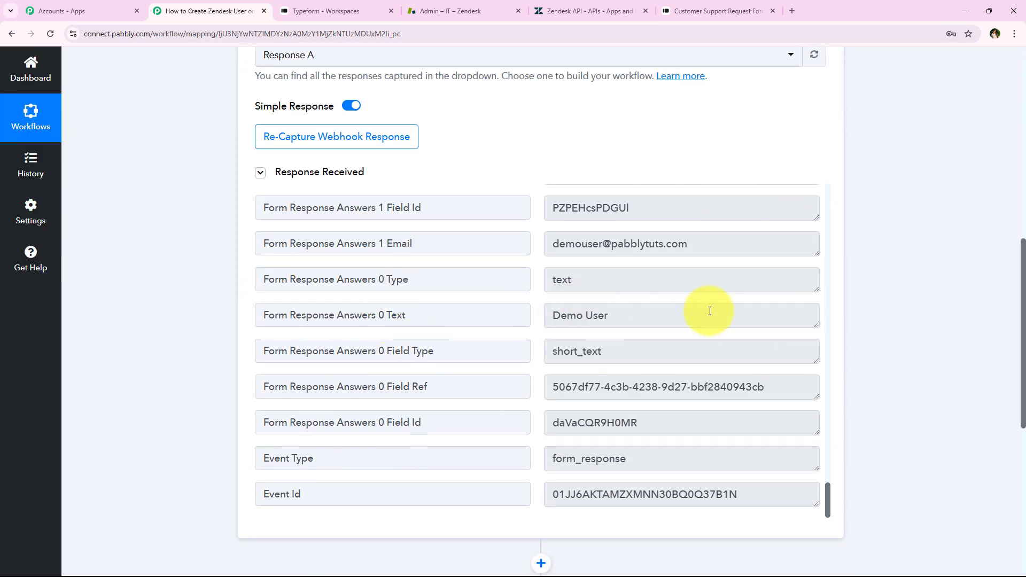
drag(693, 309, 505, 291)
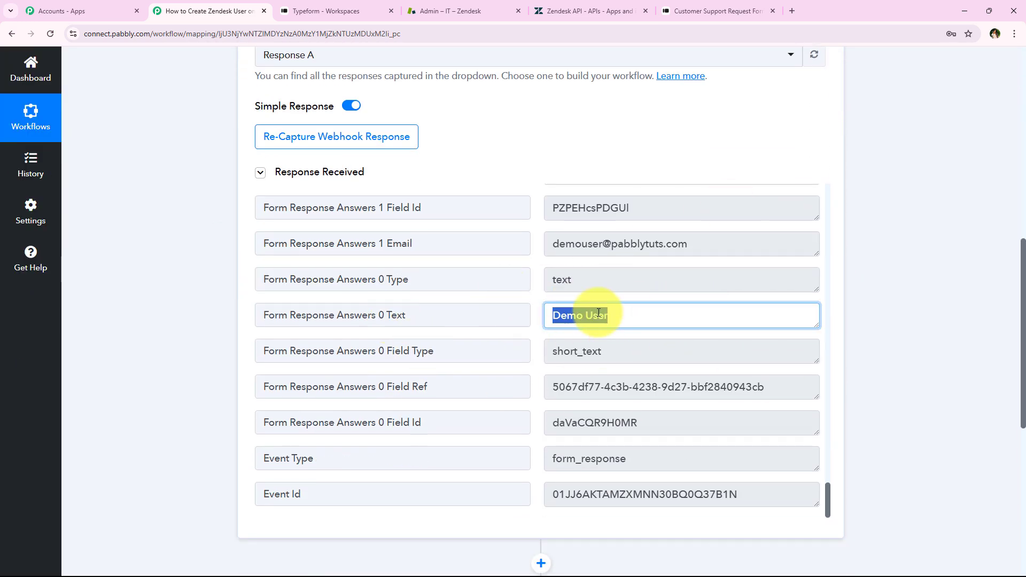
scroll(684, 273, down, 3)
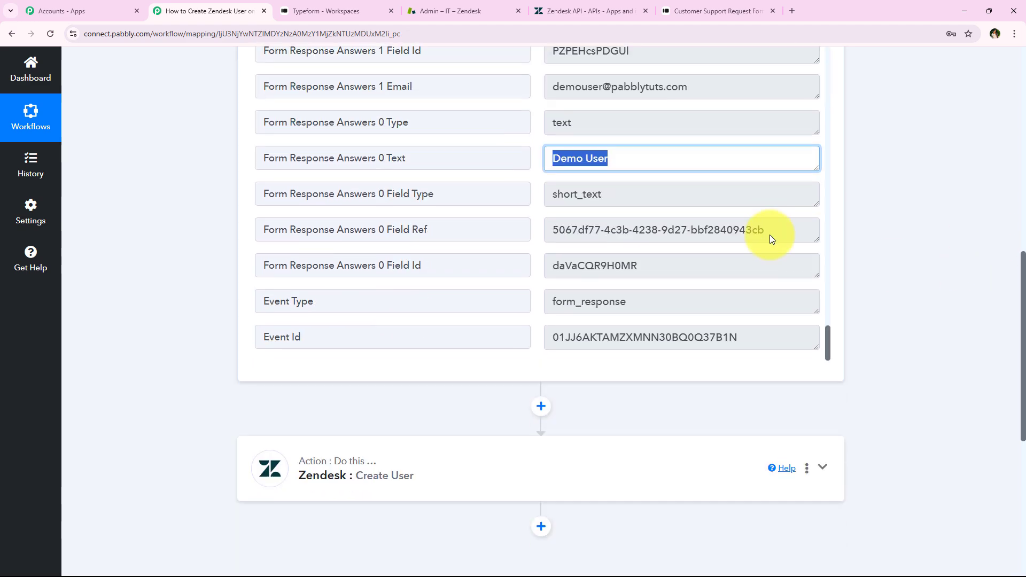
click(425, 483)
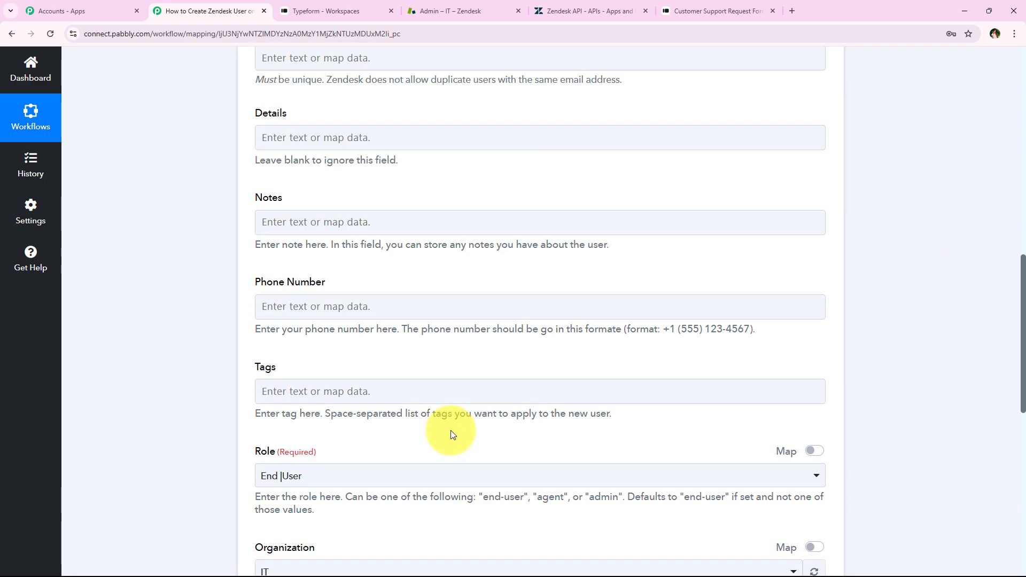
Examine the Typeform New Entry data offered for mapping in the Name field, and close the list
scroll(374, 374, up, 8)
click(291, 429)
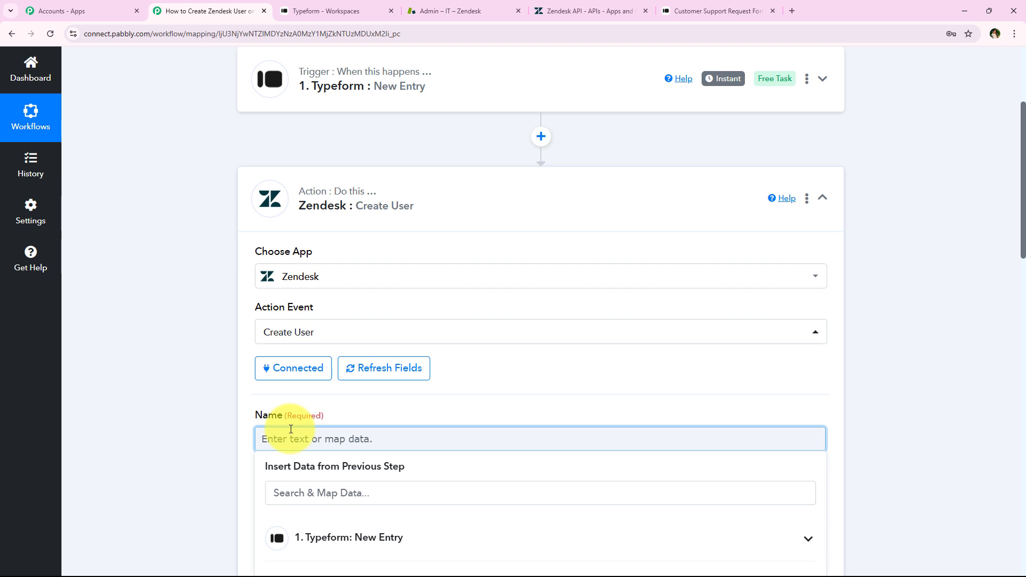
drag(332, 438, 267, 435)
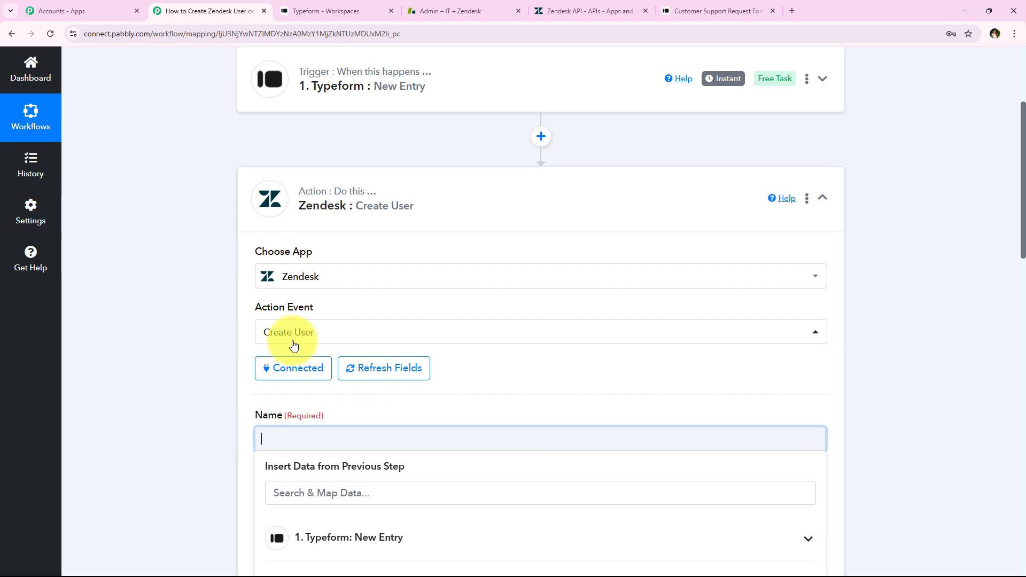
scroll(263, 331, down, 3)
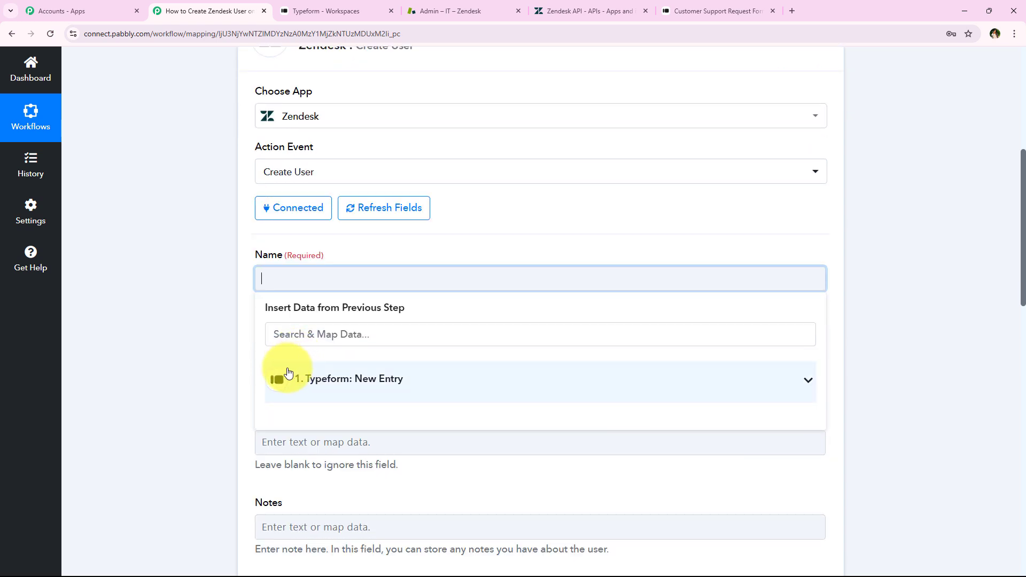
click(213, 315)
click(277, 283)
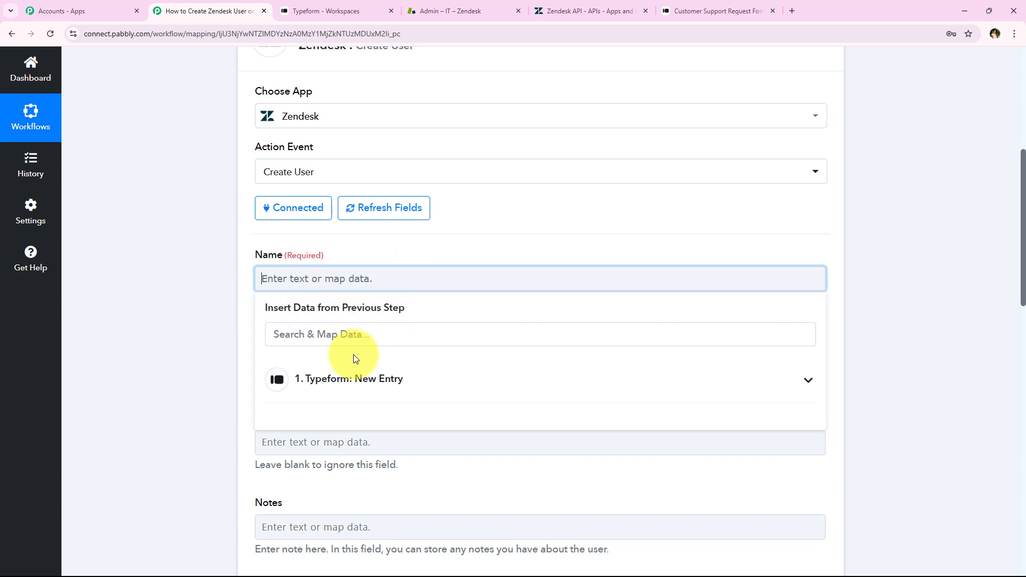
click(553, 367)
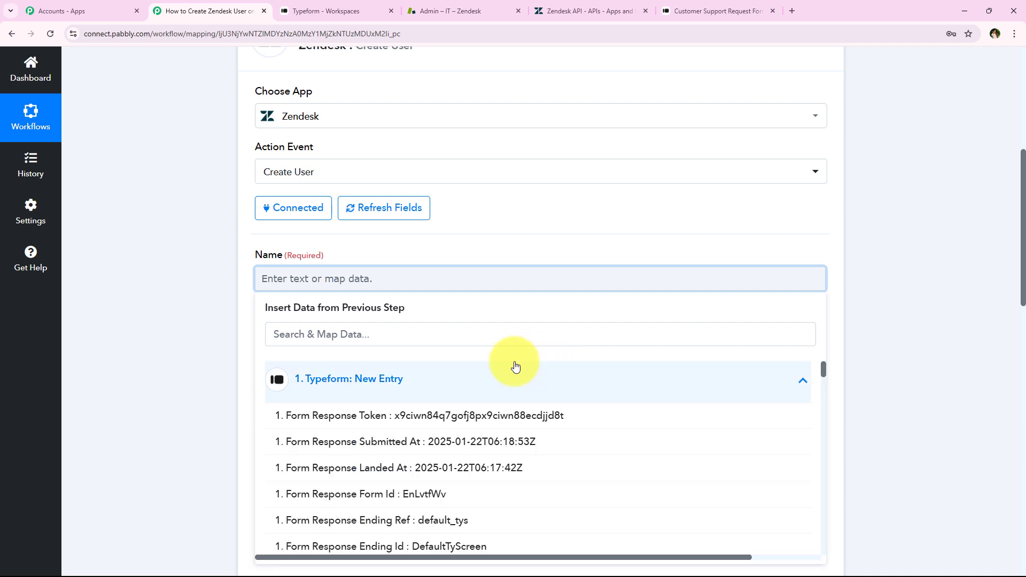
click(463, 383)
click(208, 321)
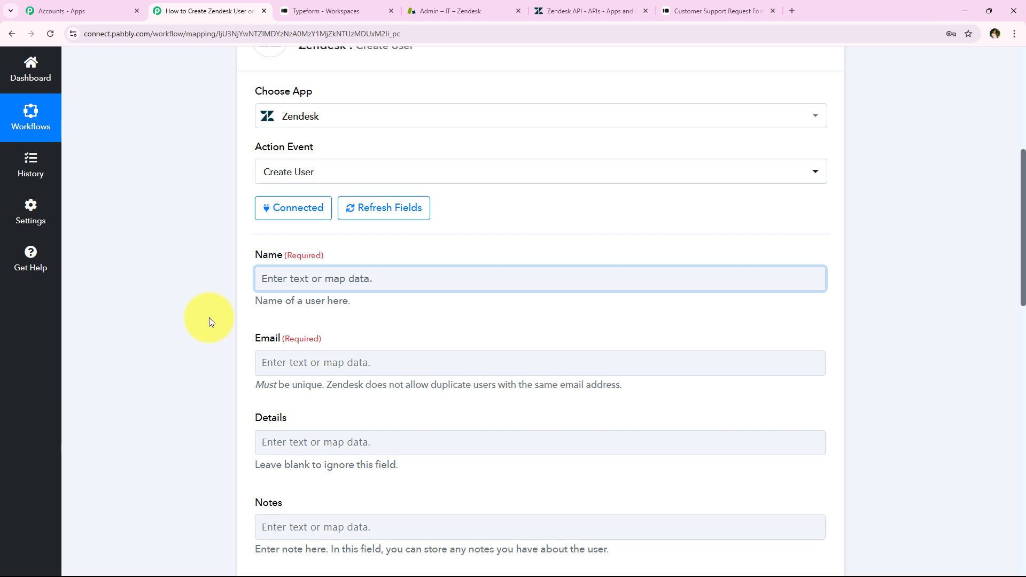
Find the Typeform answers matching "dem" and map Form Response Answers 0 Text to the Name field
click(310, 279)
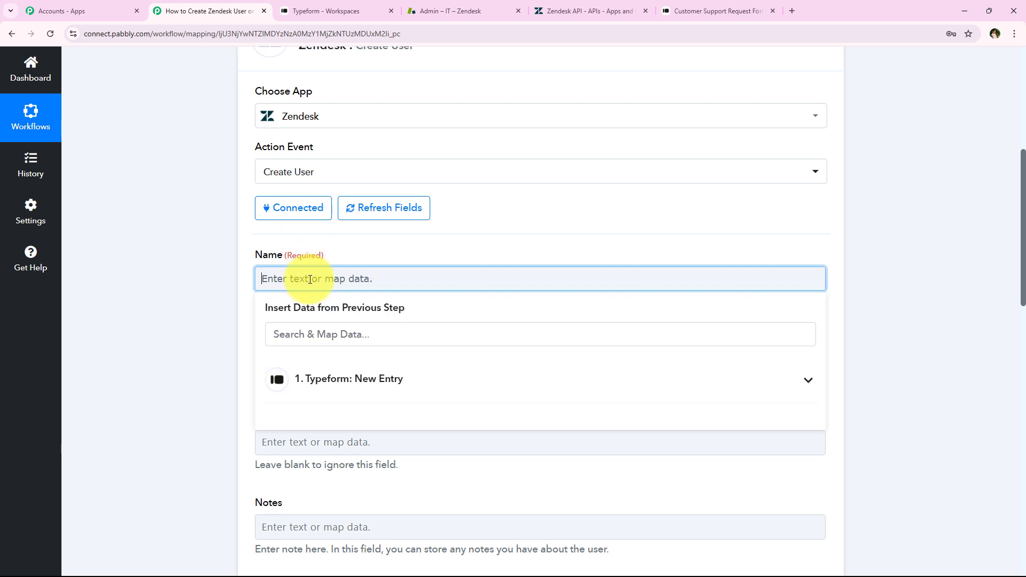
click(396, 330)
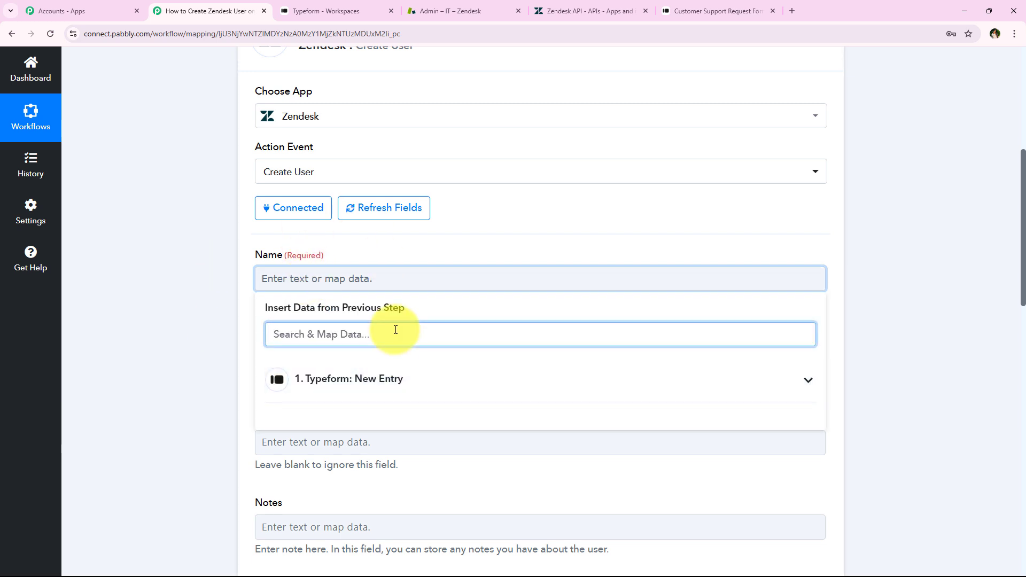
text(dem)
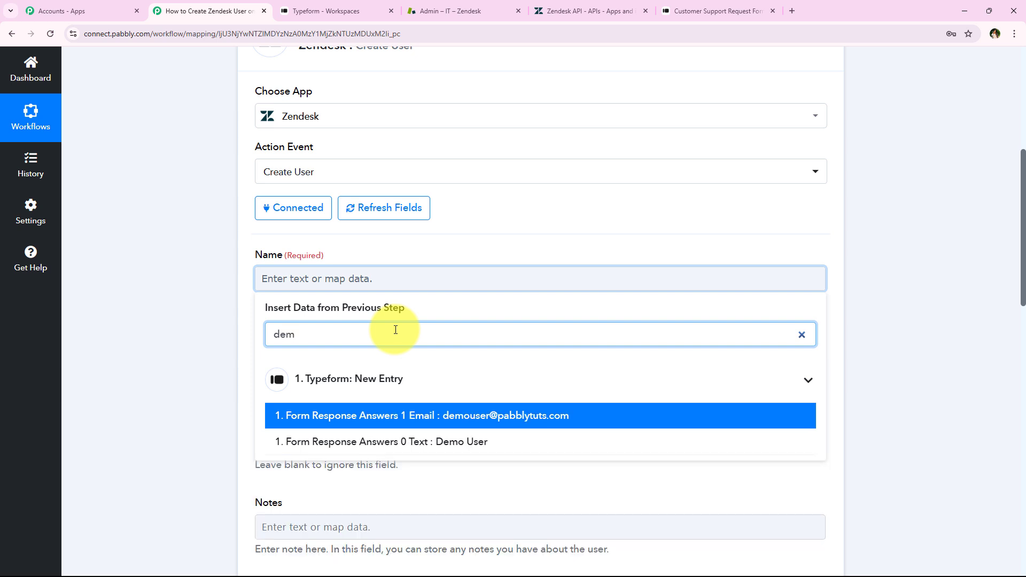
click(413, 444)
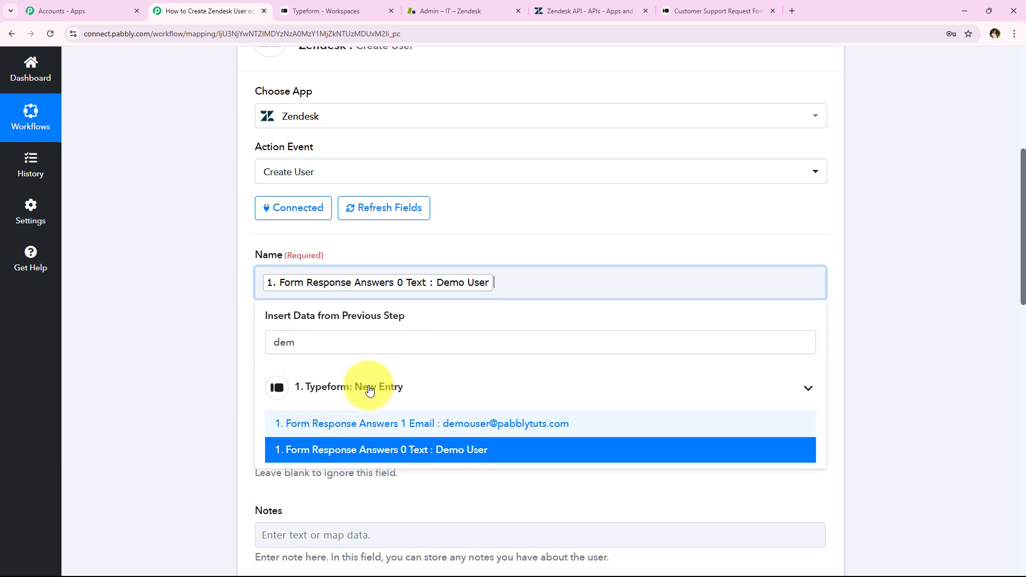
click(239, 300)
Find the Typeform answer containing "@" and map Form Response Answers 1 Email to the Email field
scroll(243, 257, down, 2)
click(347, 263)
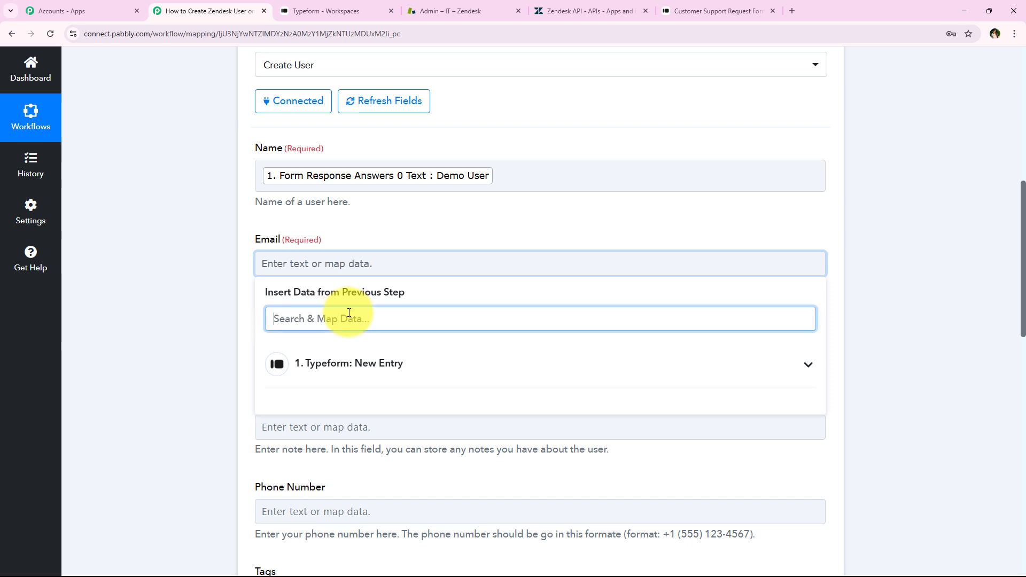
text(@)
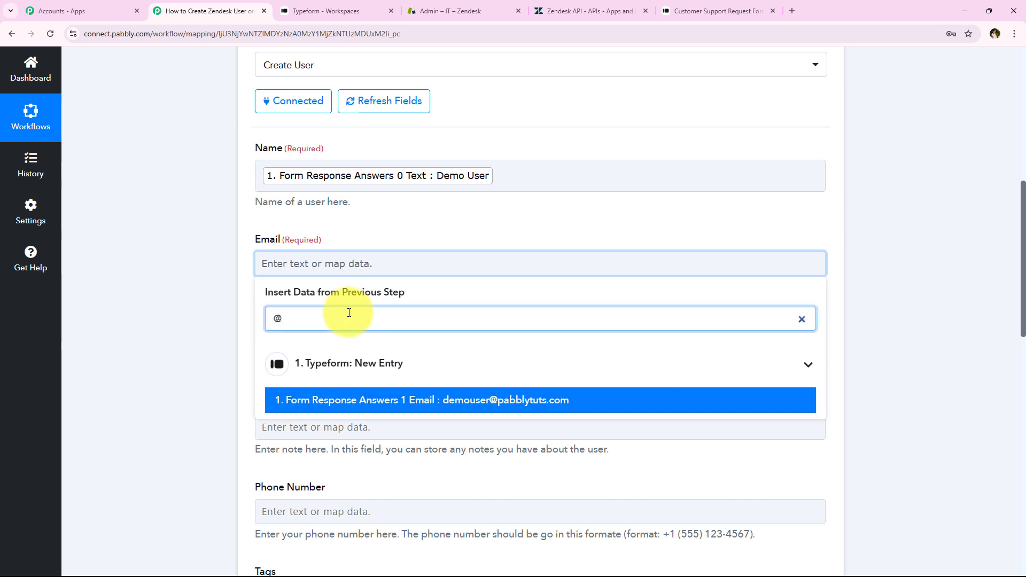
click(441, 400)
click(242, 275)
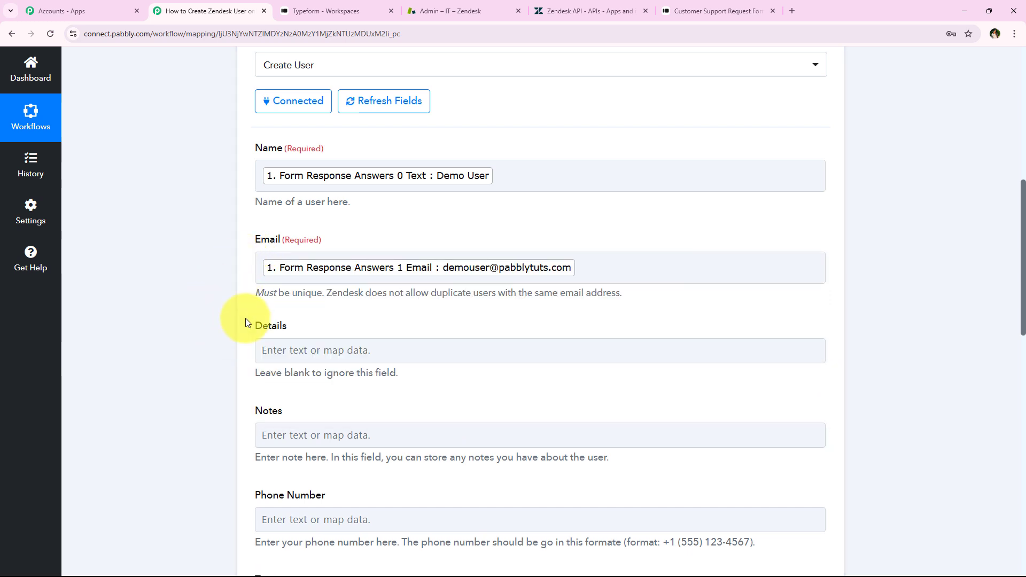
Find the Typeform answer containing "+9" and map Form Response Answers 2 Phone Number to the Phone Number field
scroll(268, 310, down, 3)
scroll(223, 295, up, 2)
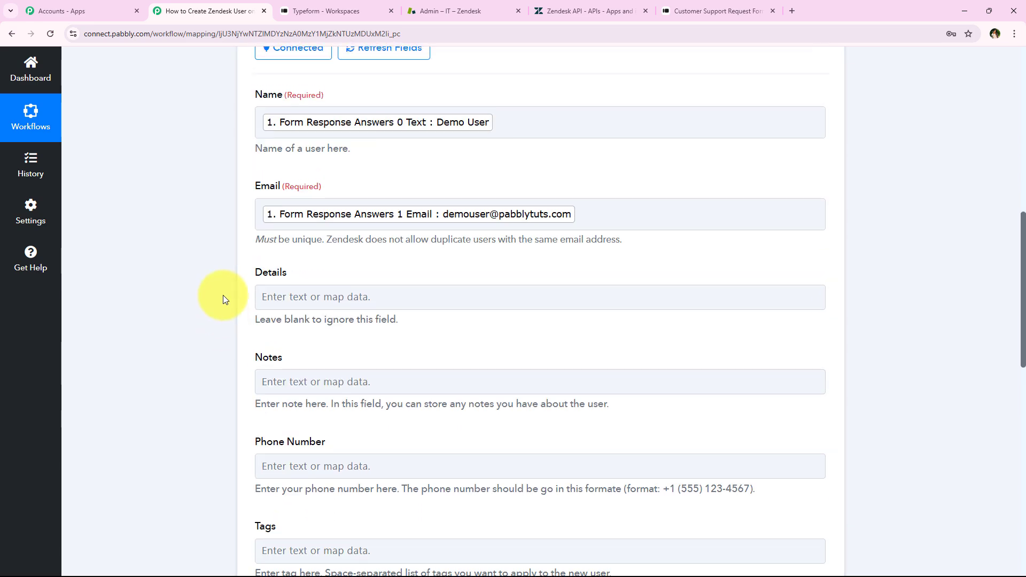
scroll(226, 265, up, 1)
scroll(226, 265, down, 4)
click(367, 302)
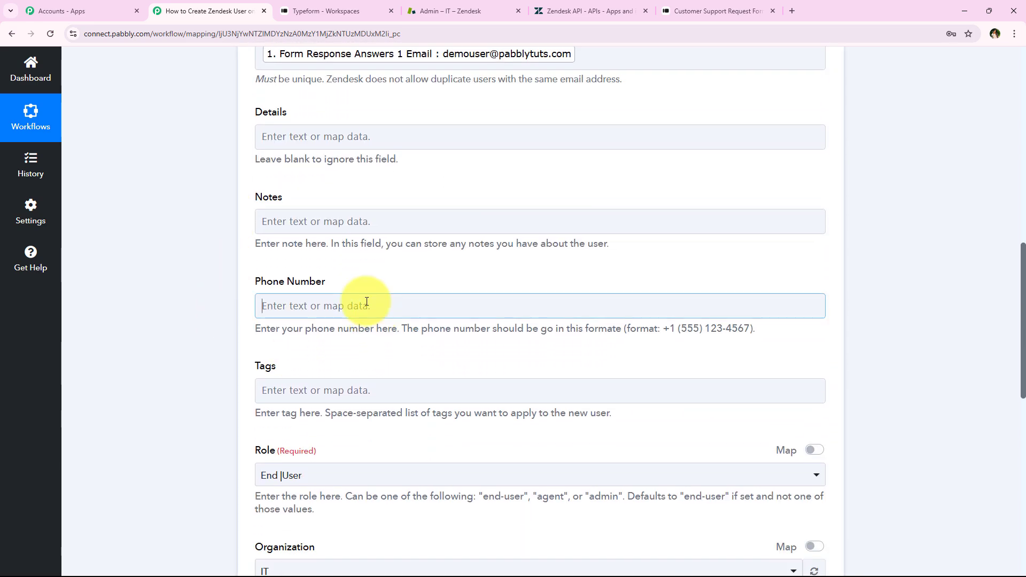
click(358, 361)
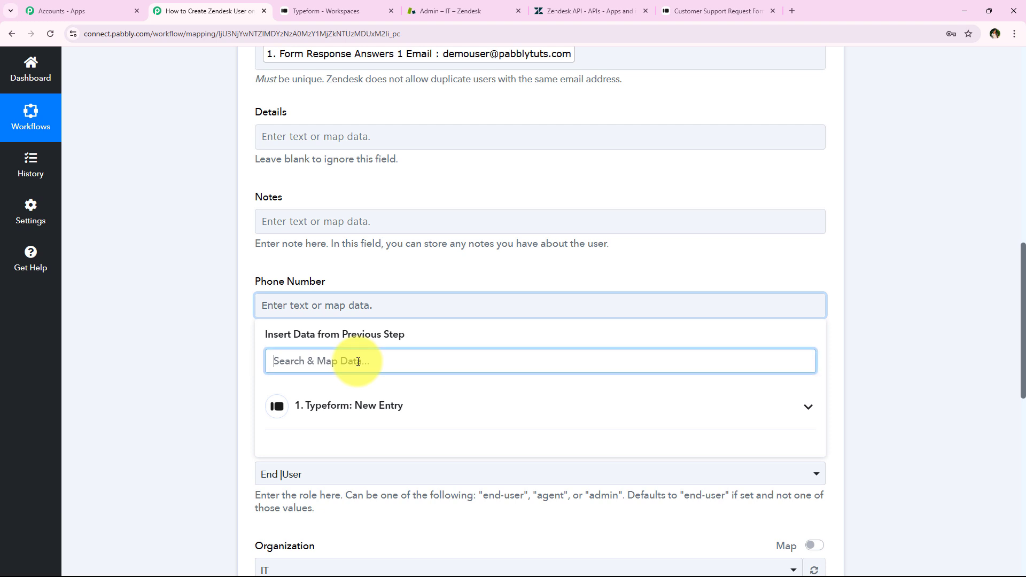
text(+9)
click(497, 442)
click(249, 320)
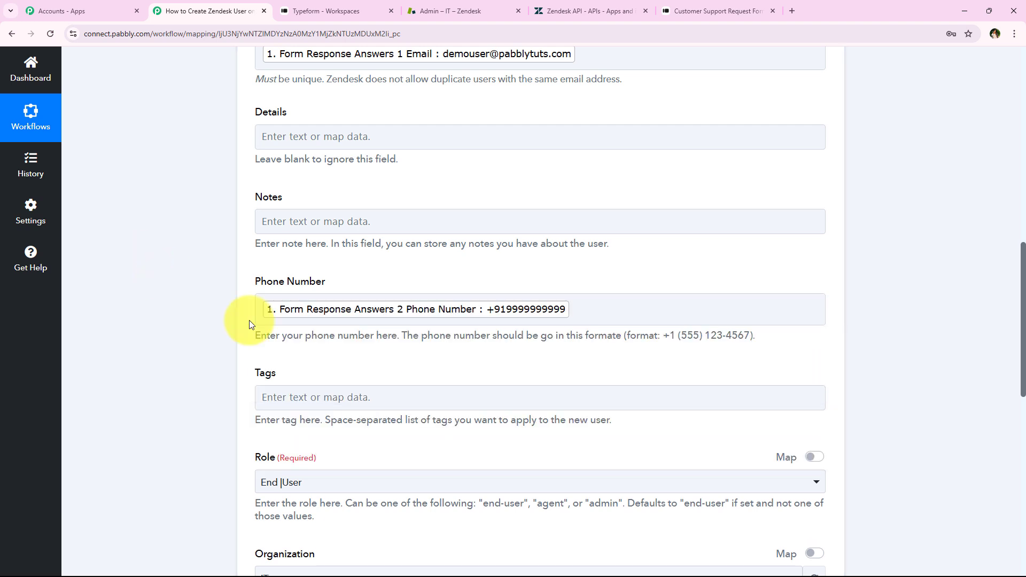
Review the mapped Name, Email and Phone Number fields along with the Role, Organization and Verified settings
scroll(367, 364, up, 3)
scroll(160, 310, down, 2)
scroll(155, 324, up, 2)
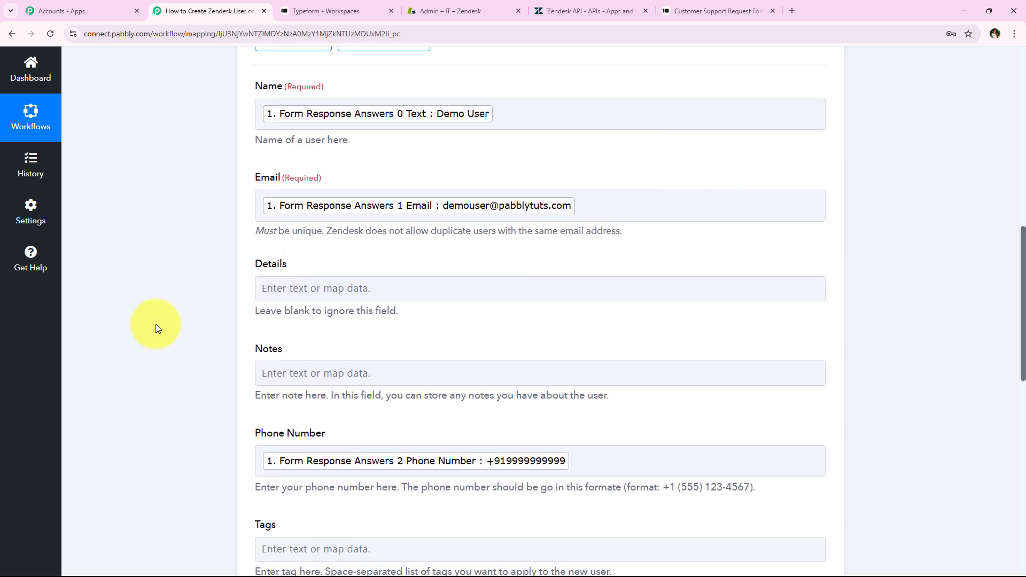
scroll(156, 324, down, 10)
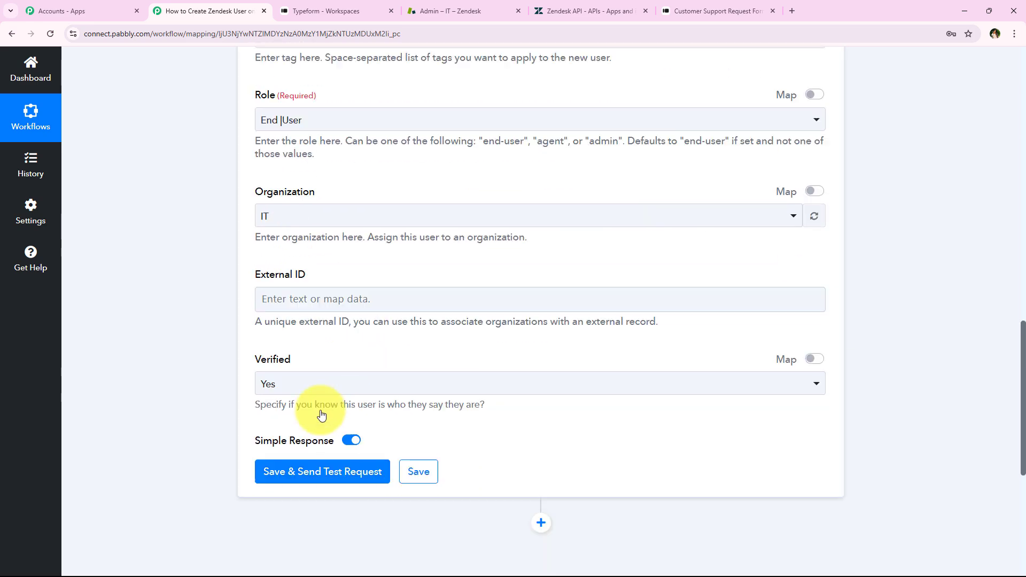
scroll(321, 414, down, 3)
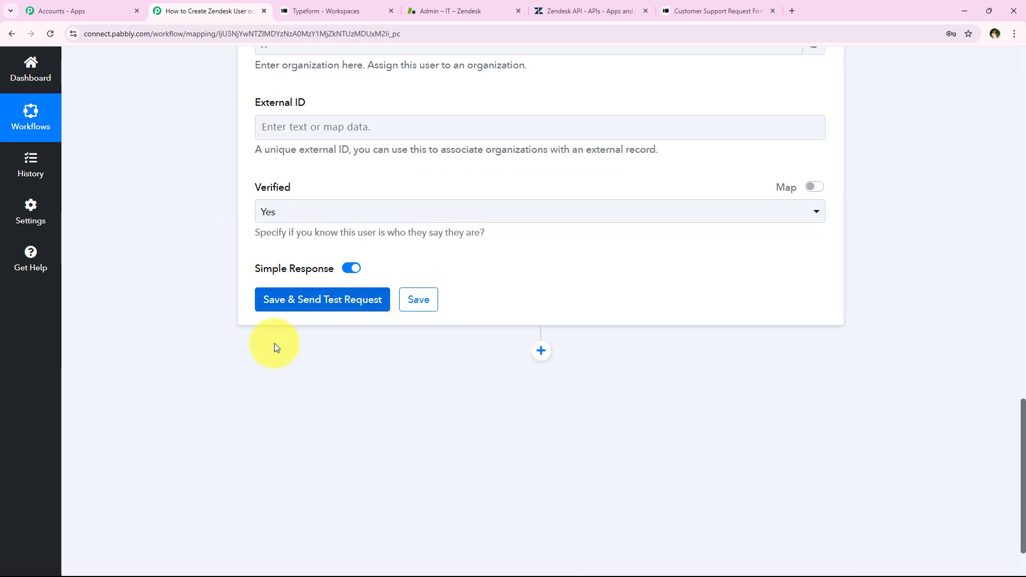
scroll(217, 360, up, 10)
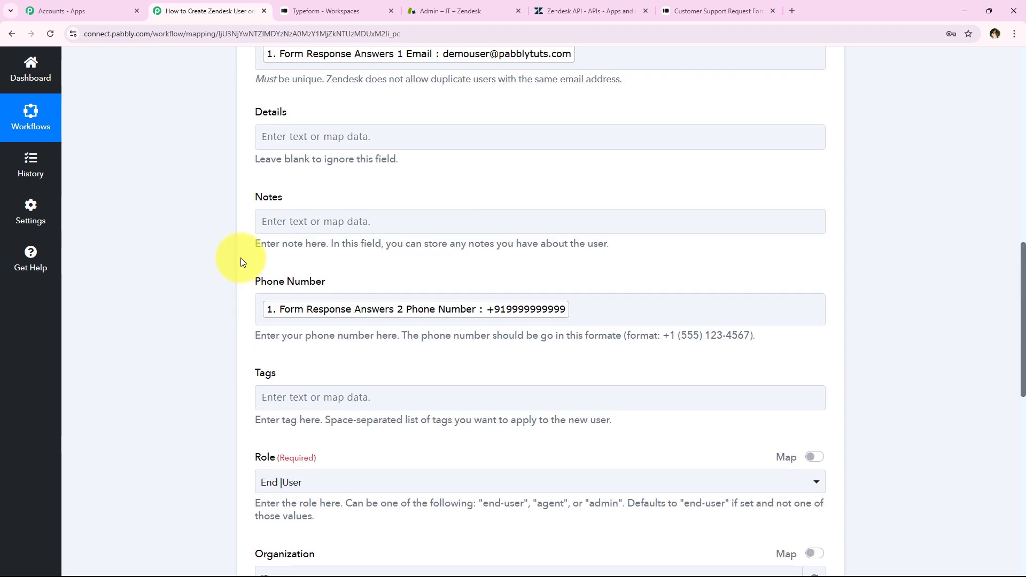
scroll(241, 262, down, 6)
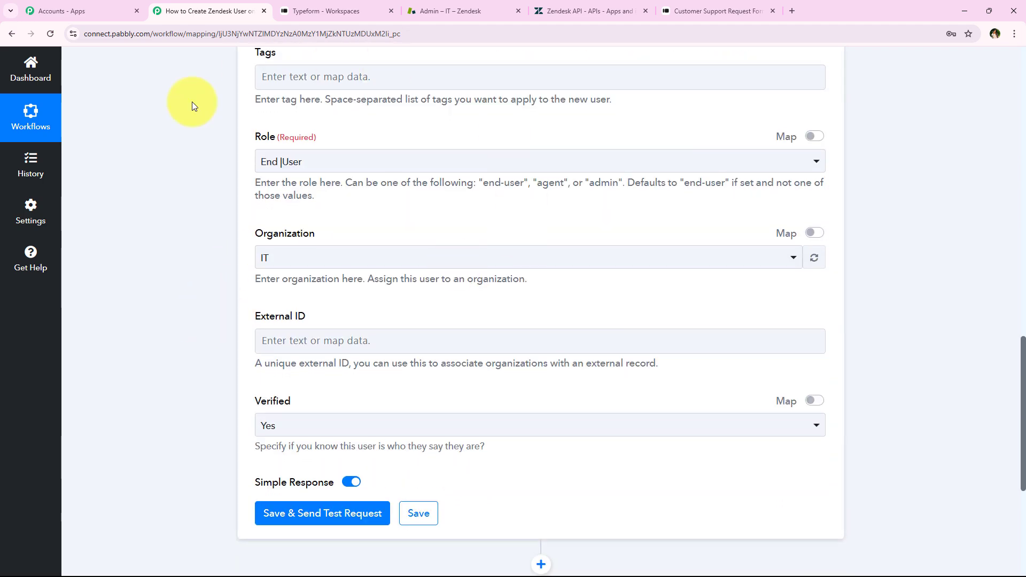
Save the Create User action with the End User role, sending a test request, and review the returned user data
drag(259, 138, 291, 140)
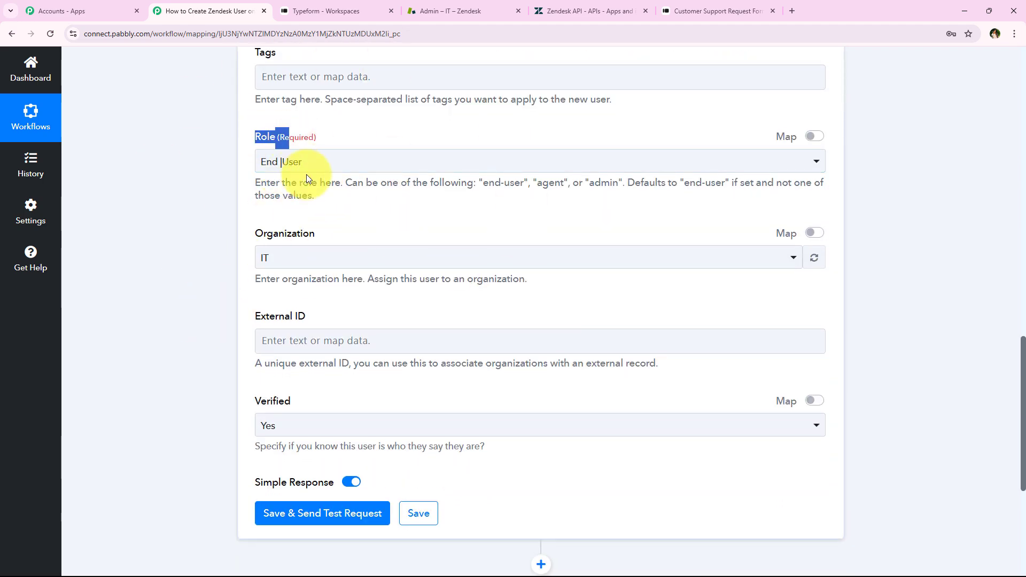
click(313, 161)
click(286, 222)
click(297, 512)
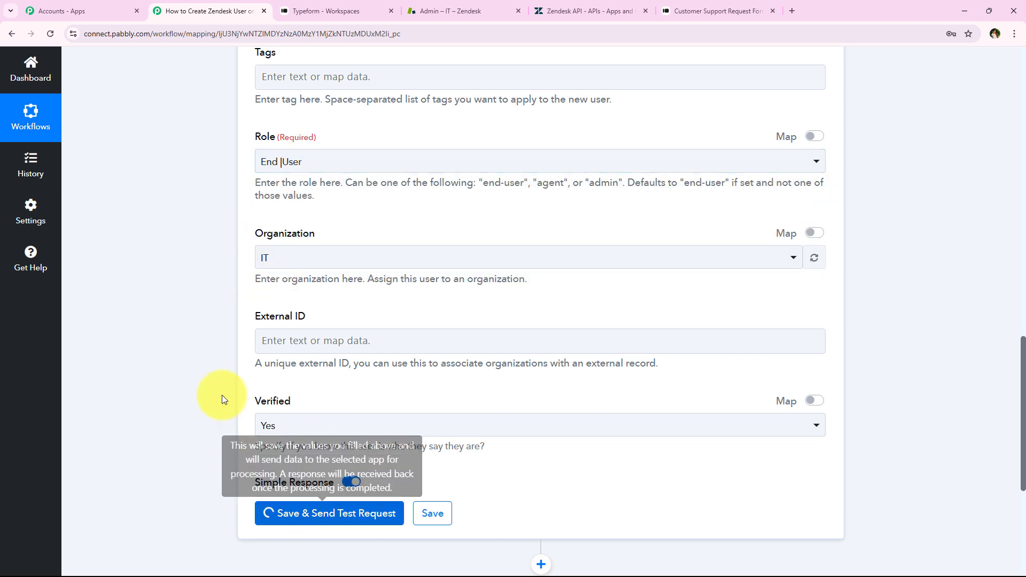
scroll(219, 382, down, 5)
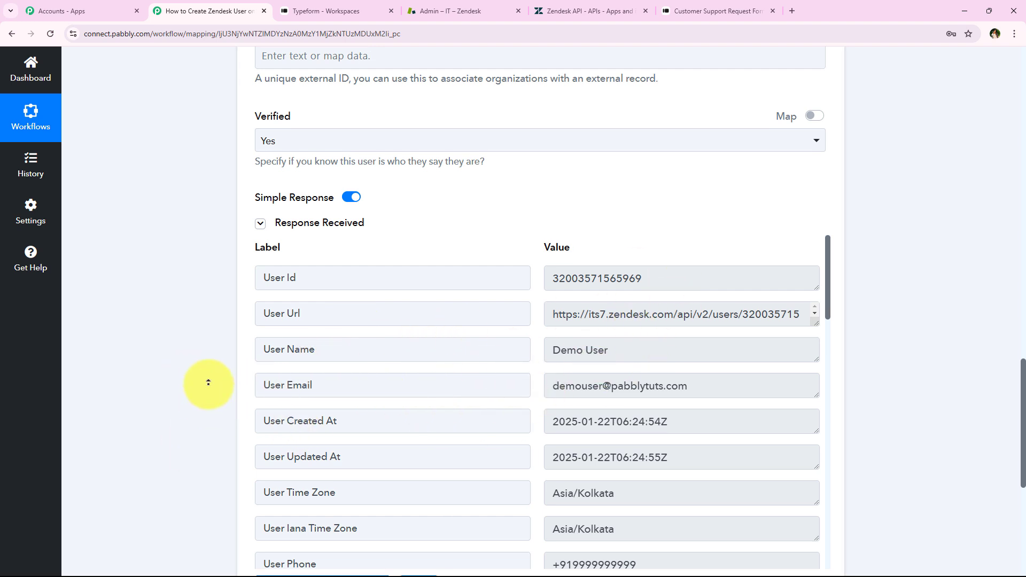
scroll(209, 382, up, 12)
scroll(208, 382, up, 10)
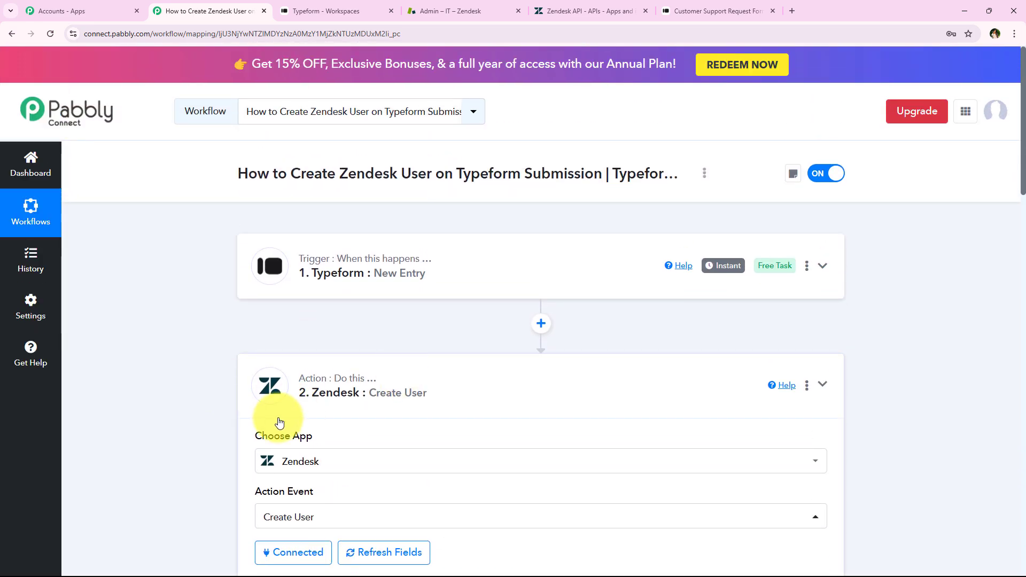
Collapse the Zendesk Create User action, switch to Zendesk, and open and reload the list of all customers
click(274, 416)
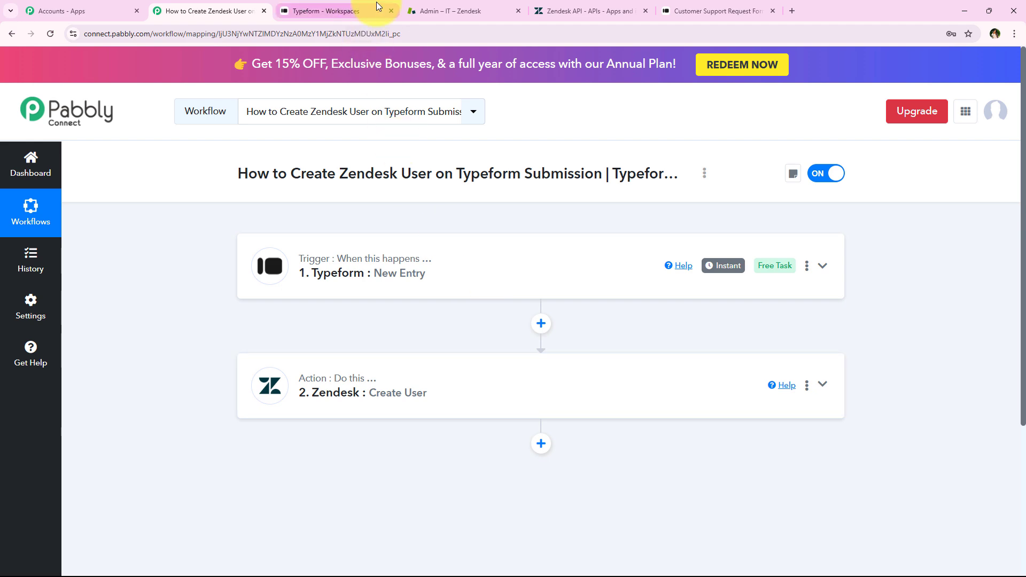
click(450, 10)
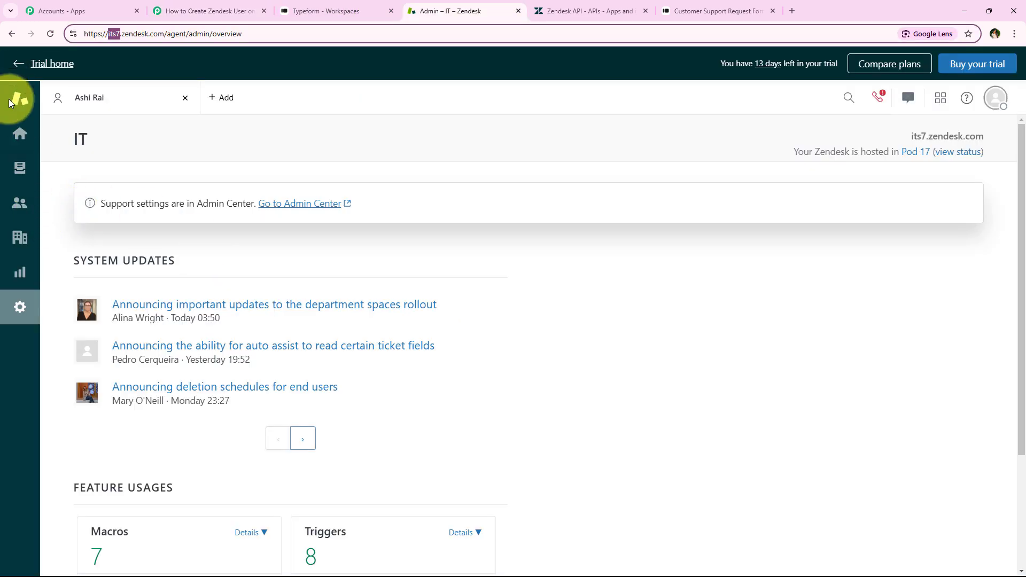
click(15, 215)
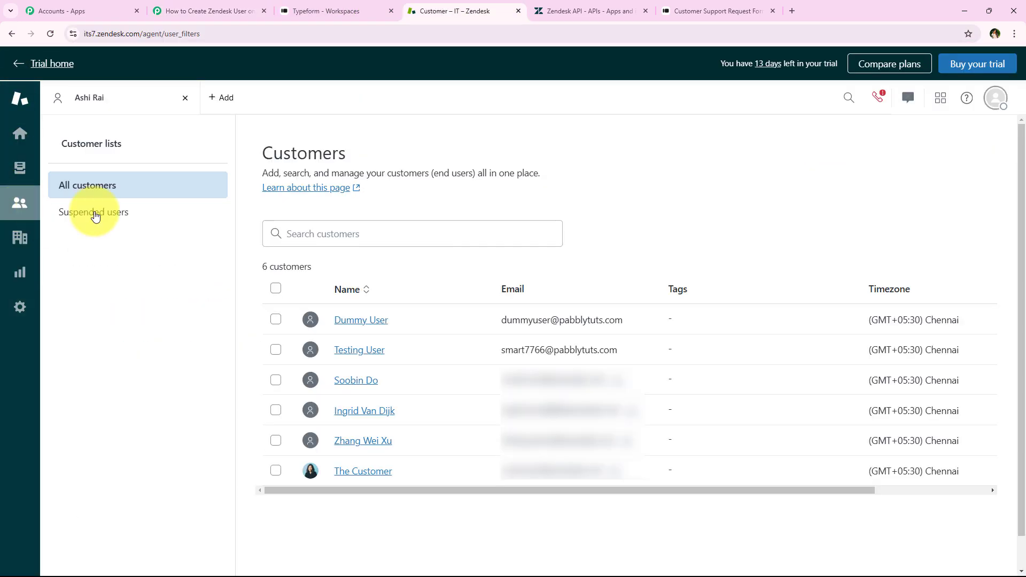
click(51, 33)
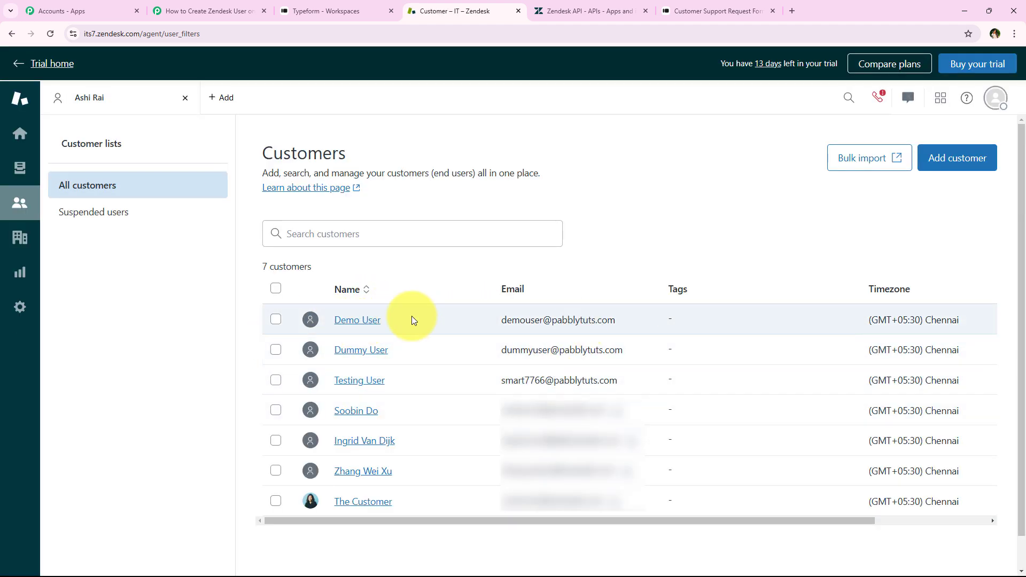
Open the newly created test customer's profile in Zendesk and check its phone and primary email
click(367, 321)
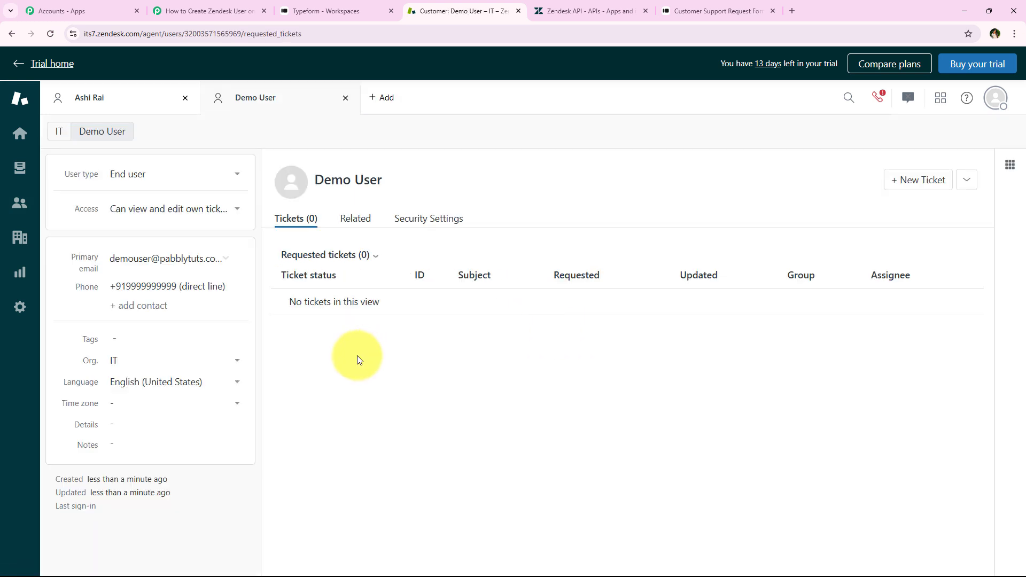
drag(116, 286, 173, 292)
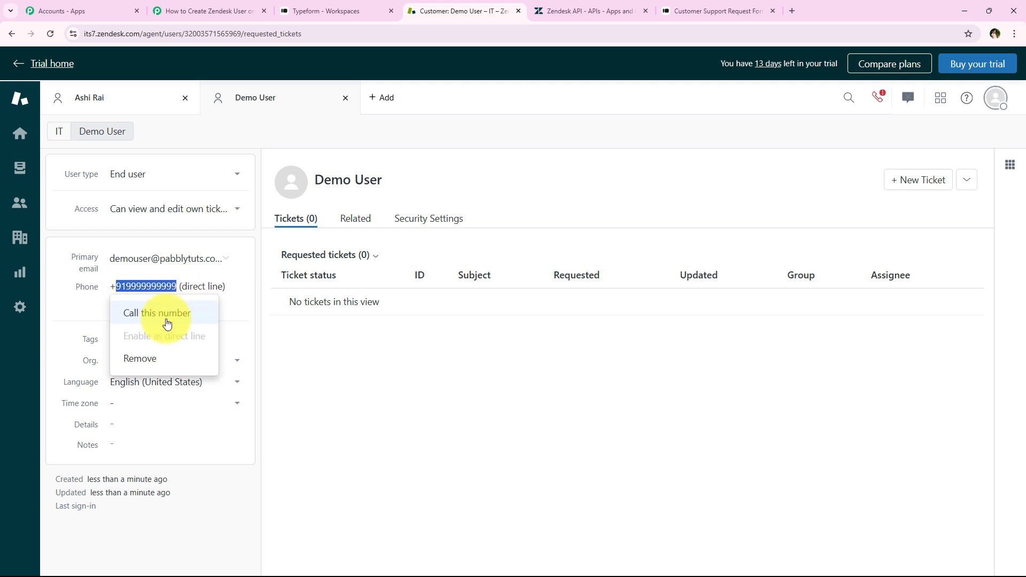
click(223, 260)
click(394, 297)
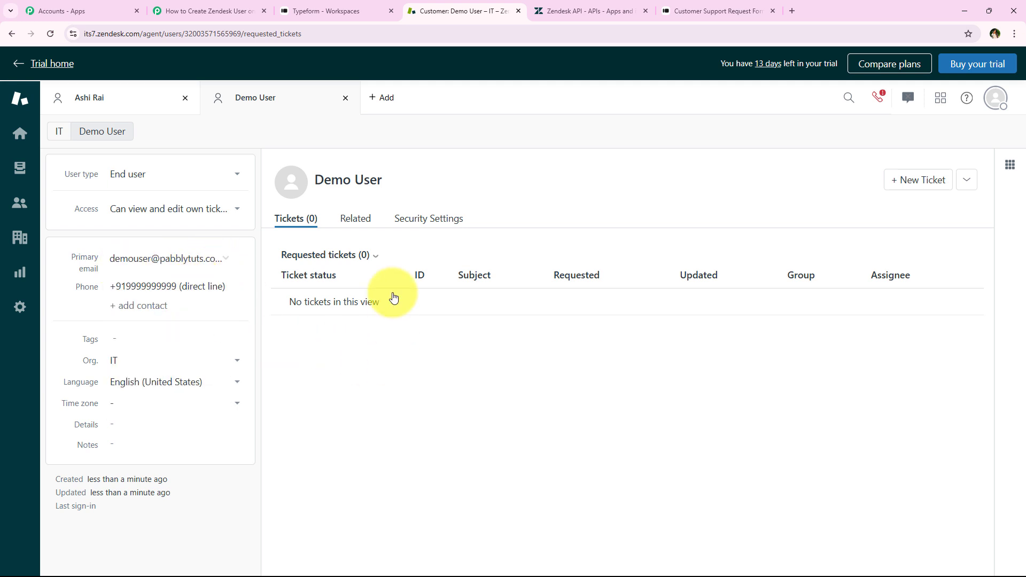
Switch back to Pabbly Connect and review the Typeform New Entry trigger and the Zendesk Create User action
click(247, 11)
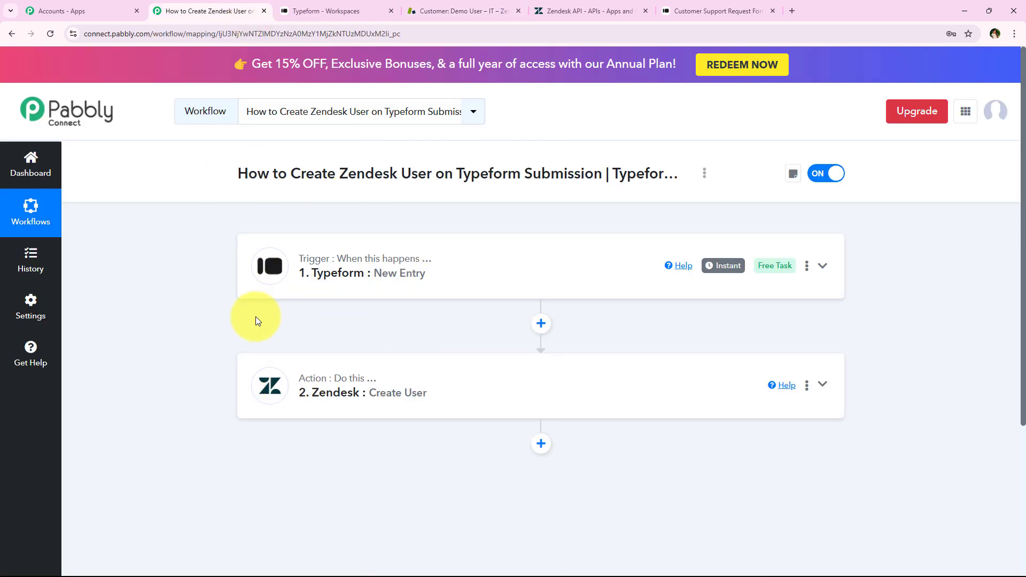
drag(374, 275, 425, 284)
click(426, 285)
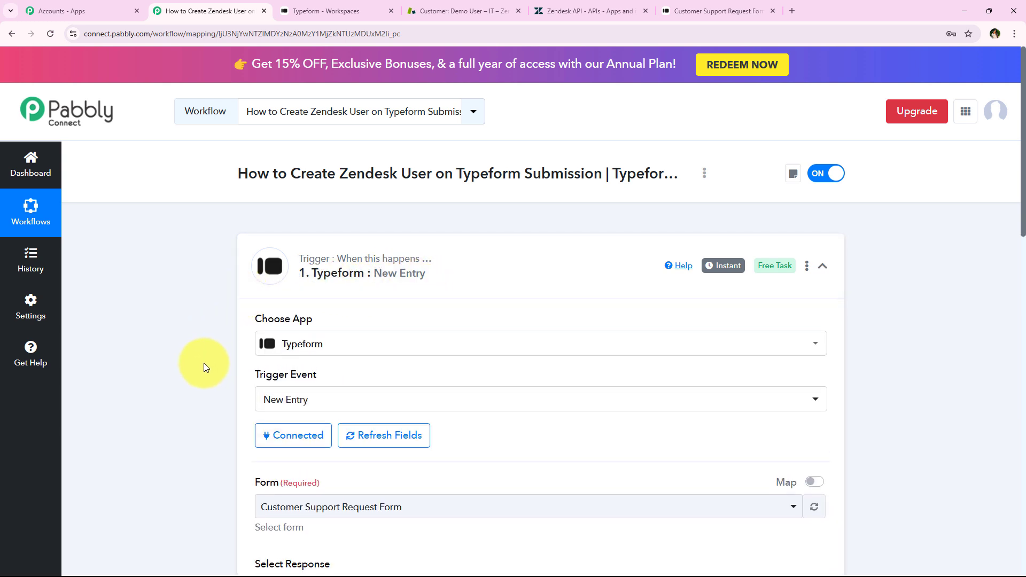
click(342, 256)
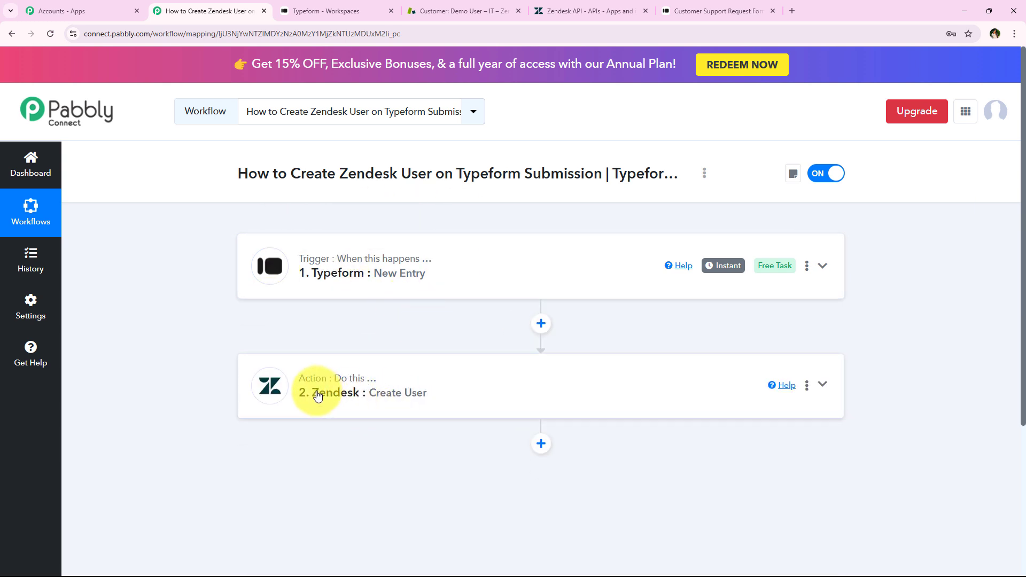
drag(313, 394, 446, 407)
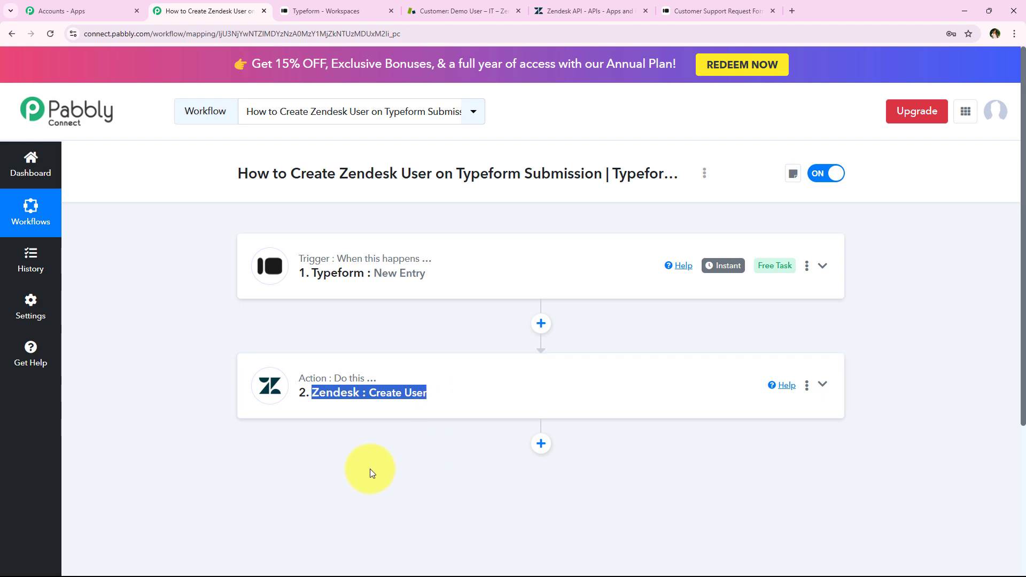
click(350, 403)
scroll(332, 460, down, 3)
middle_click(117, 460)
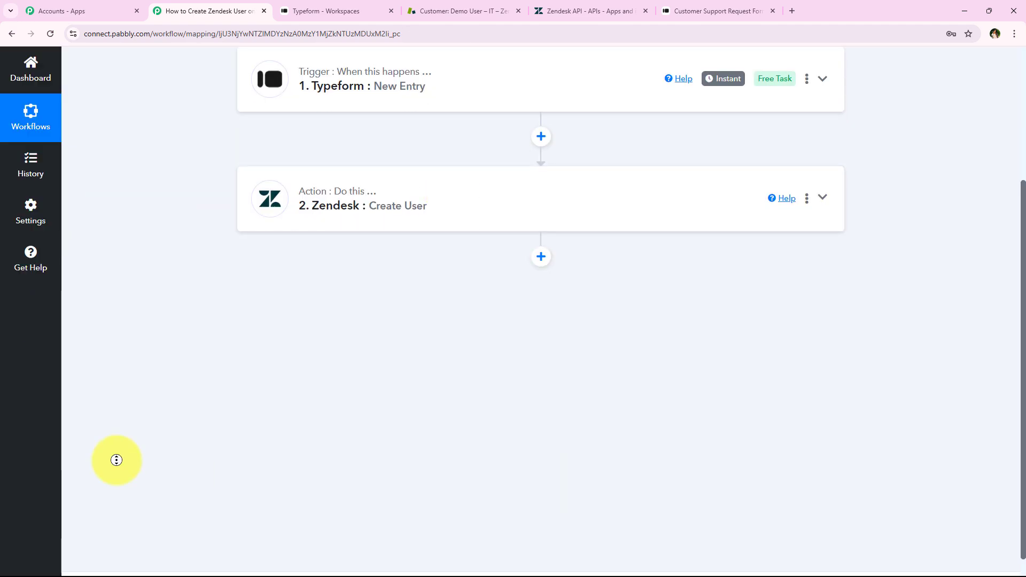